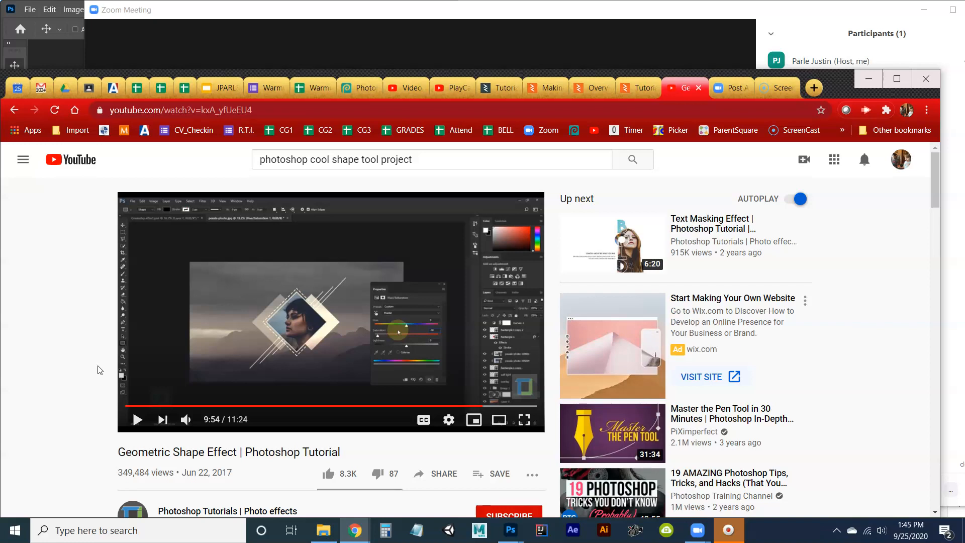
Switch to Google Drive and view the Portraits folder as thumbnails, along with the mountain background image in the ShapeDesign folder
left_click(72, 89)
double_click(197, 248)
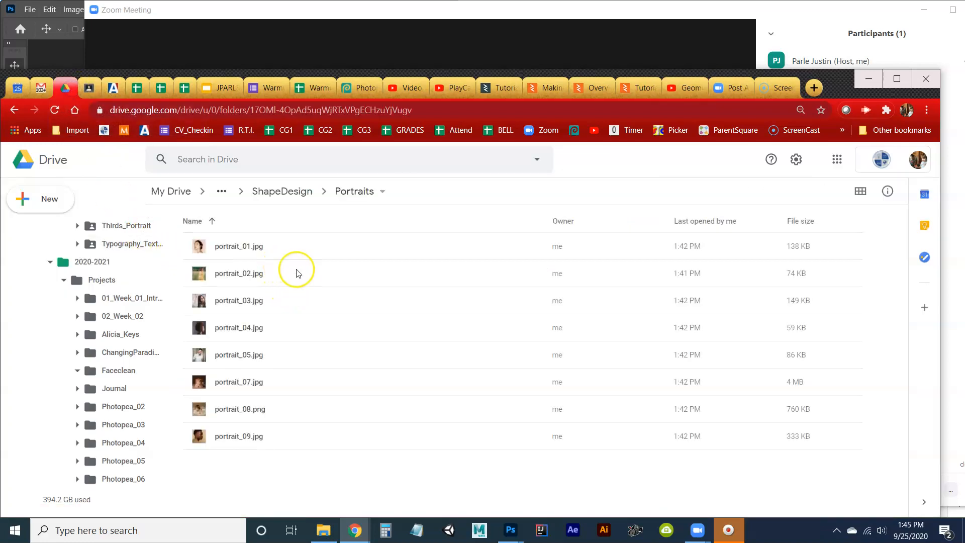
left_click(860, 191)
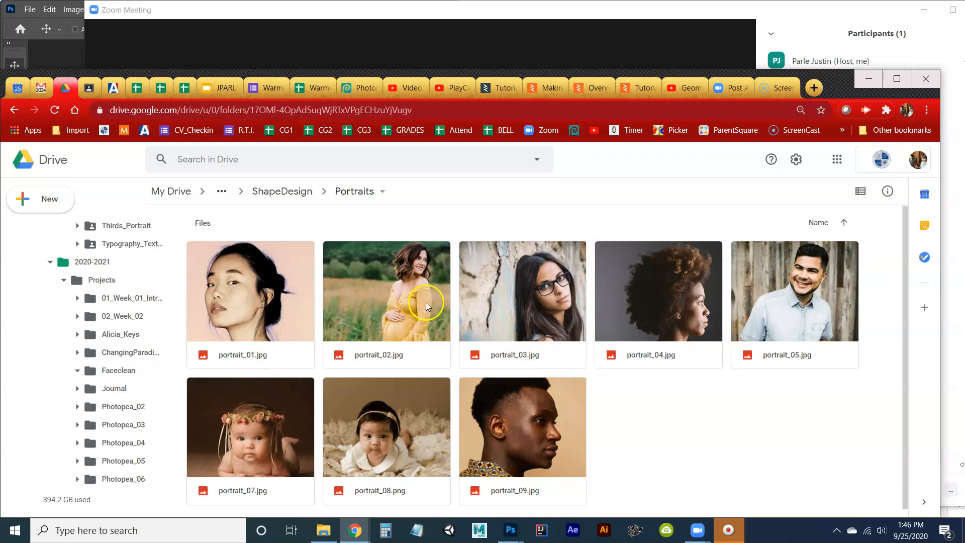
left_click(290, 193)
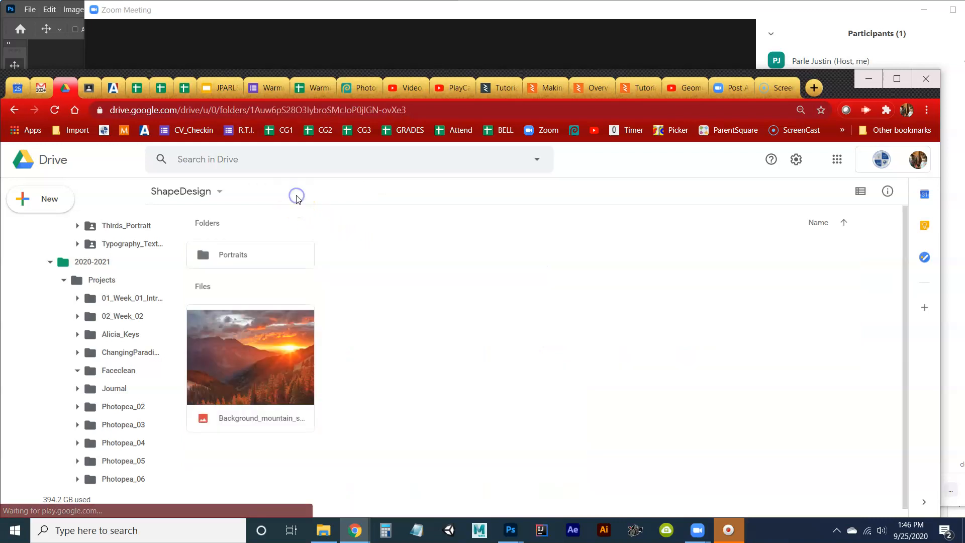
left_click(265, 349)
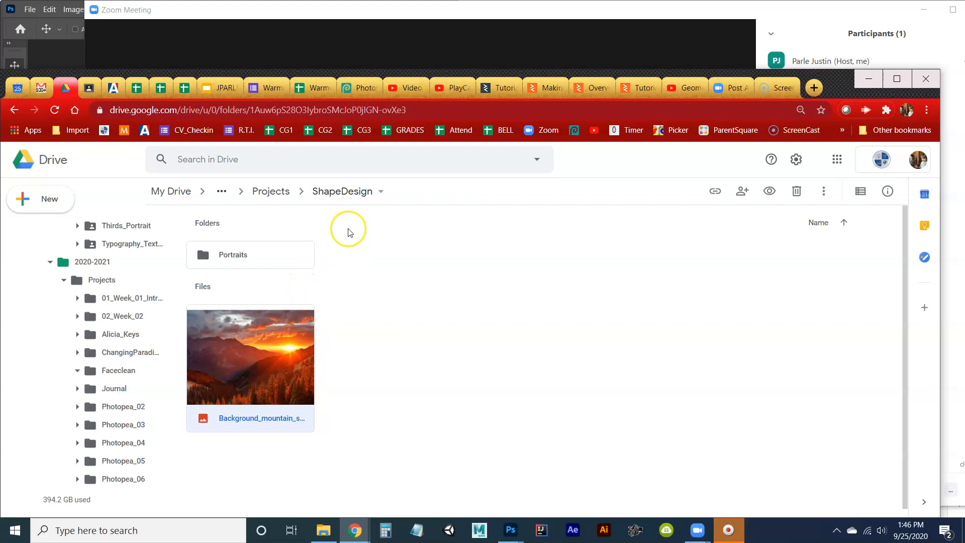
Look over the background image open in Photopea and the Geometric Shape Effect tutorial page on YouTube
left_click(359, 92)
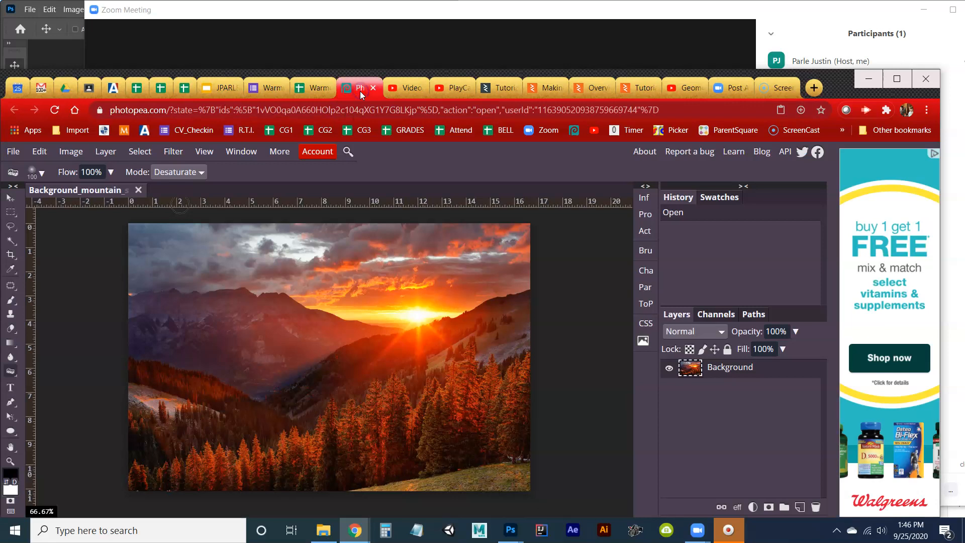
left_click(683, 91)
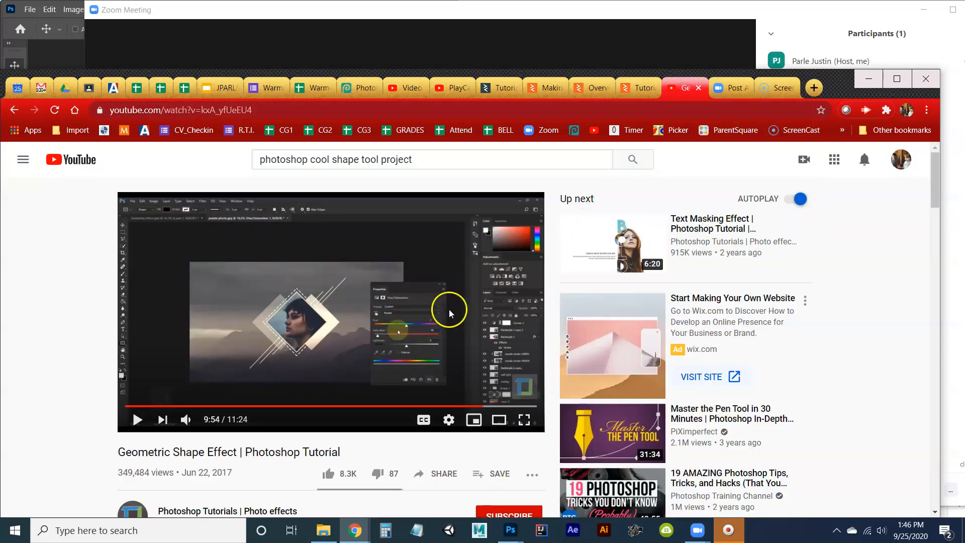
scroll(378, 311, "down", 3)
scroll(377, 312, "up", 3)
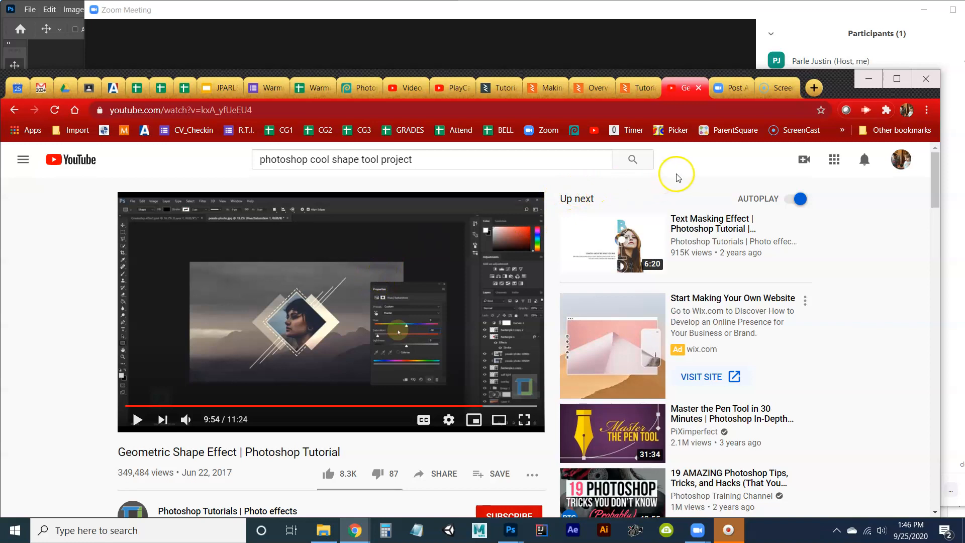
Switch to Photopea and turn off the transform controls for the Move tool
left_click(366, 92)
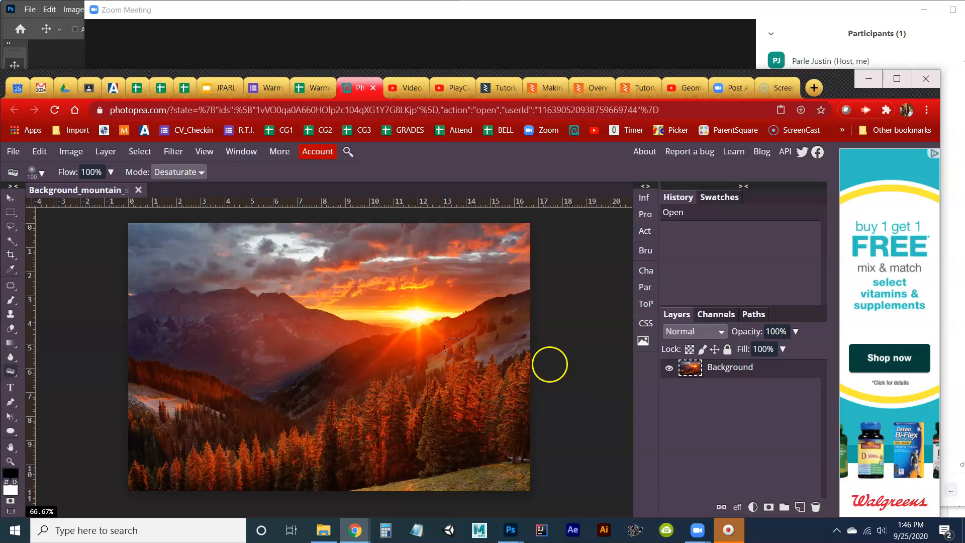
left_click(10, 198)
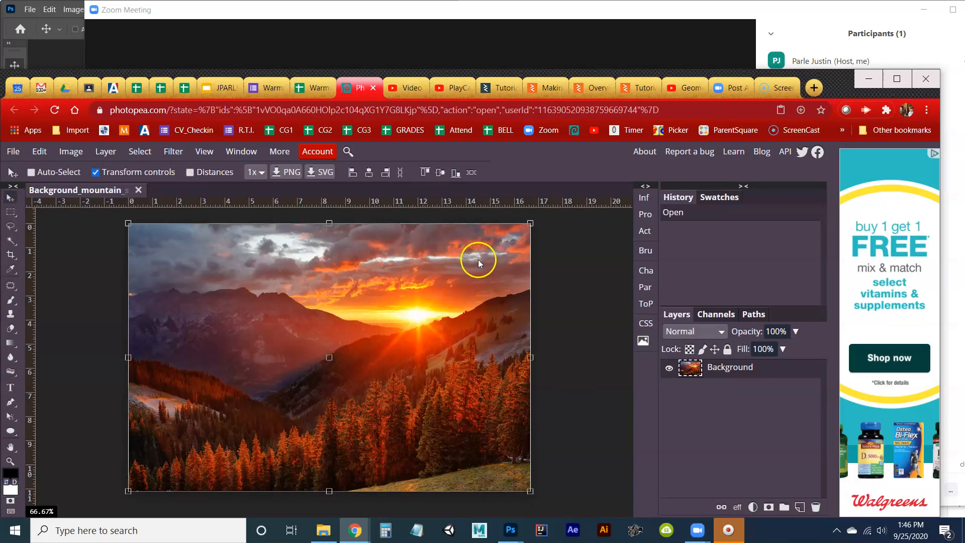
mouse_move(720, 374)
left_mouse_down()
mouse_move(668, 369)
mouse_move(688, 389)
left_mouse_up()
left_click(96, 173)
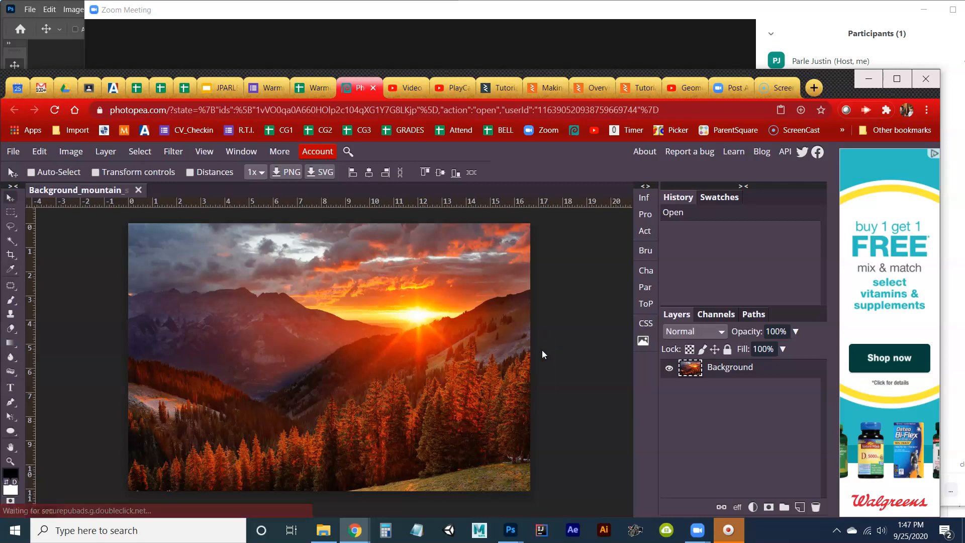
Draw a square about 325 px wide with the Rectangle tool over the mountains beside the sun
left_click(10, 430)
left_click(39, 430)
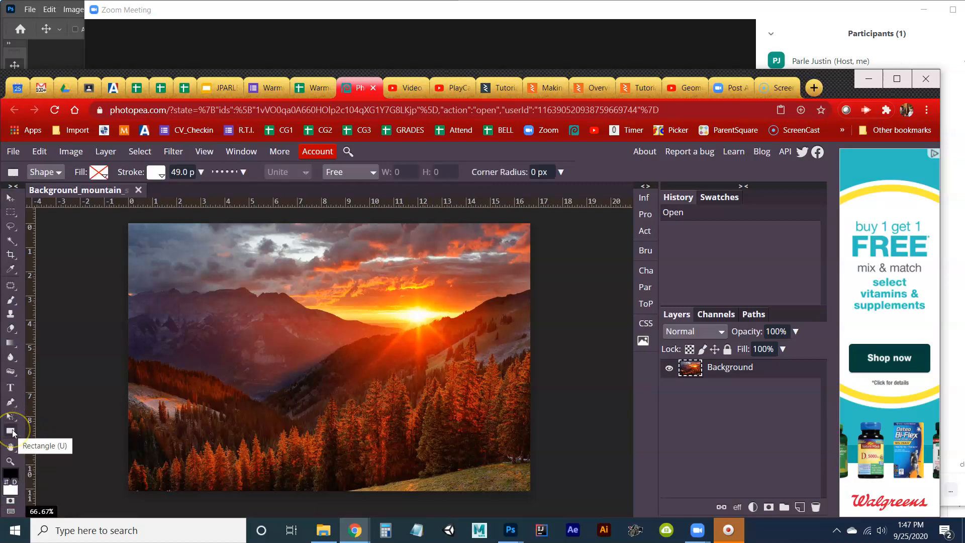
left_click(11, 432)
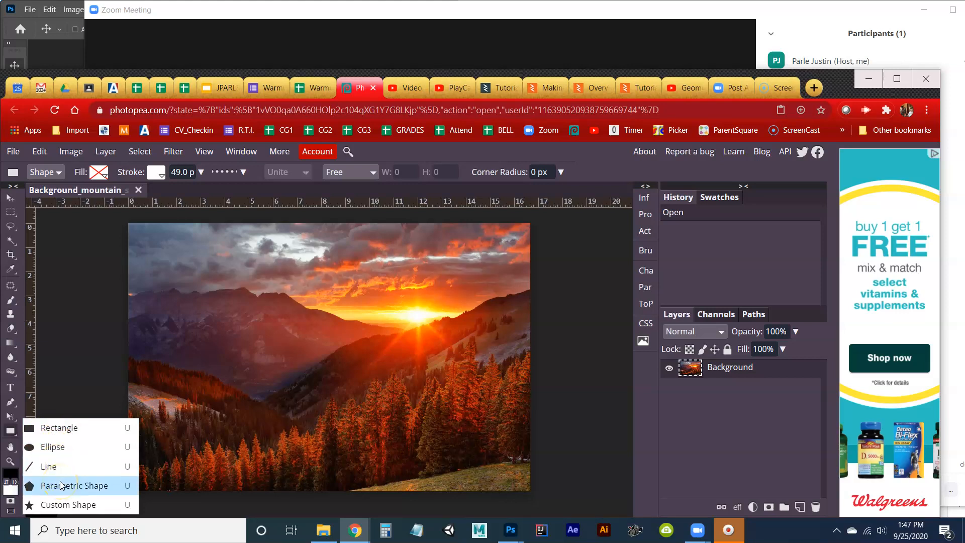
left_click(64, 500)
left_click(63, 428)
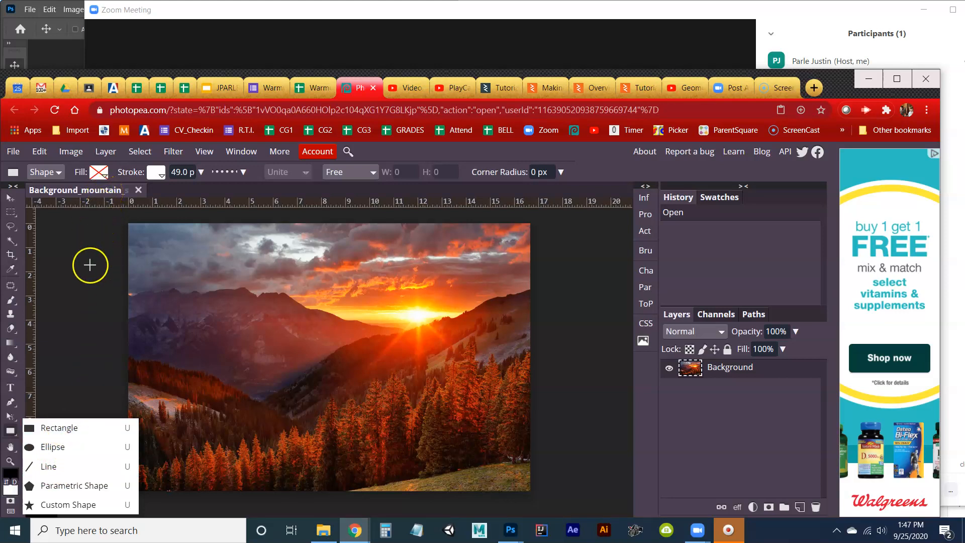
left_click(74, 429)
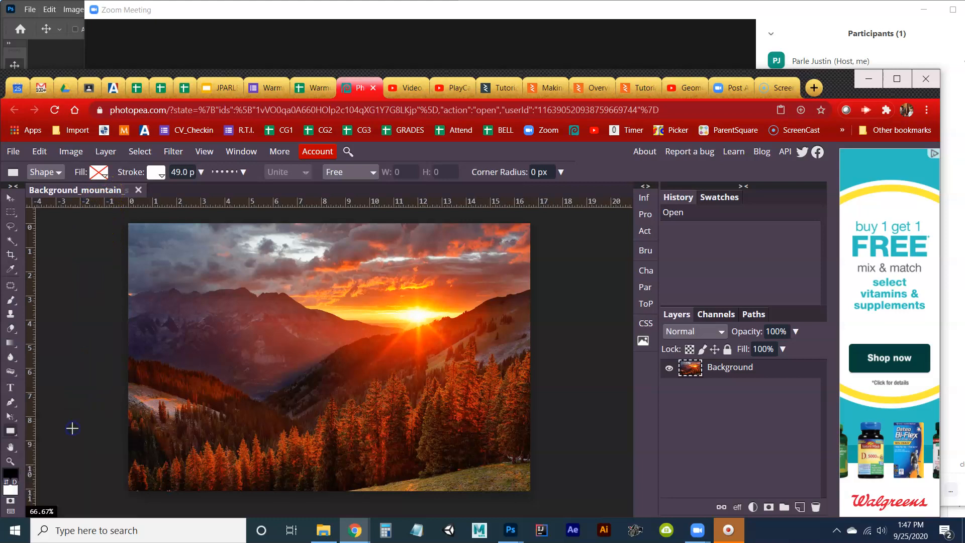
left_click(324, 333)
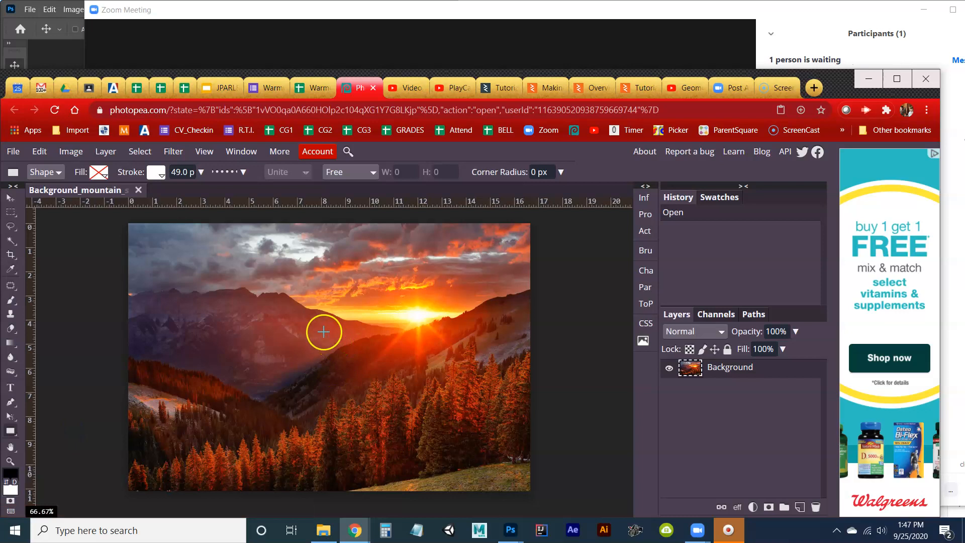
left_click(337, 336)
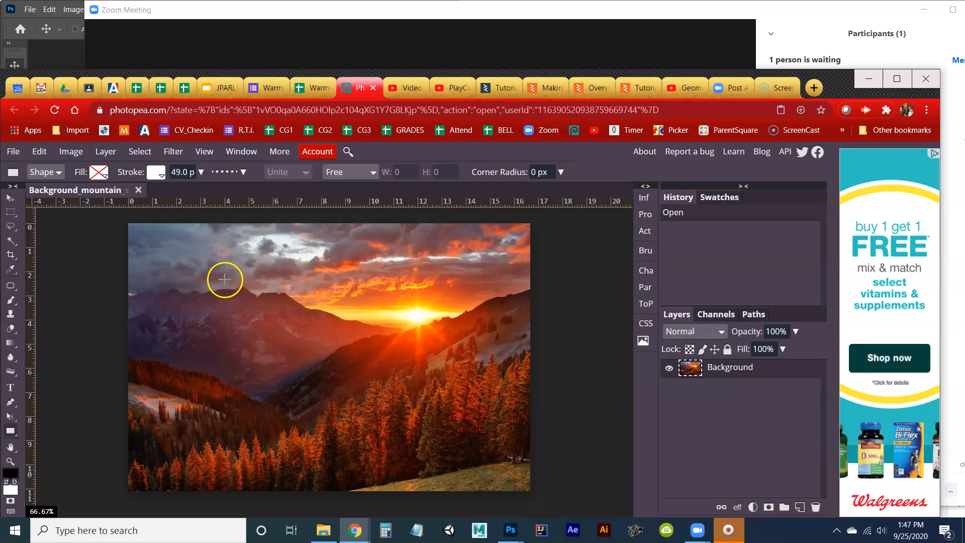
mouse_move(224, 278)
left_mouse_down()
mouse_move(258, 296)
mouse_move(450, 301)
mouse_move(279, 309)
mouse_move(262, 375)
mouse_move(263, 462)
mouse_move(262, 326)
mouse_move(426, 321)
mouse_move(413, 322)
mouse_move(421, 360)
mouse_move(380, 342)
mouse_move(423, 393)
mouse_move(403, 394)
mouse_move(353, 348)
mouse_move(395, 413)
mouse_move(360, 386)
left_mouse_up()
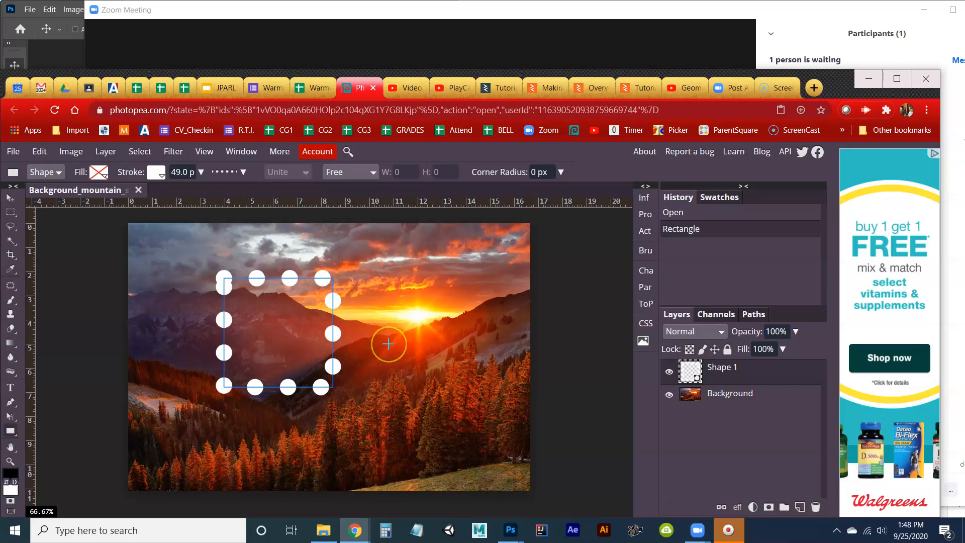
Change the square's dotted stroke to a solid line
left_click(245, 174)
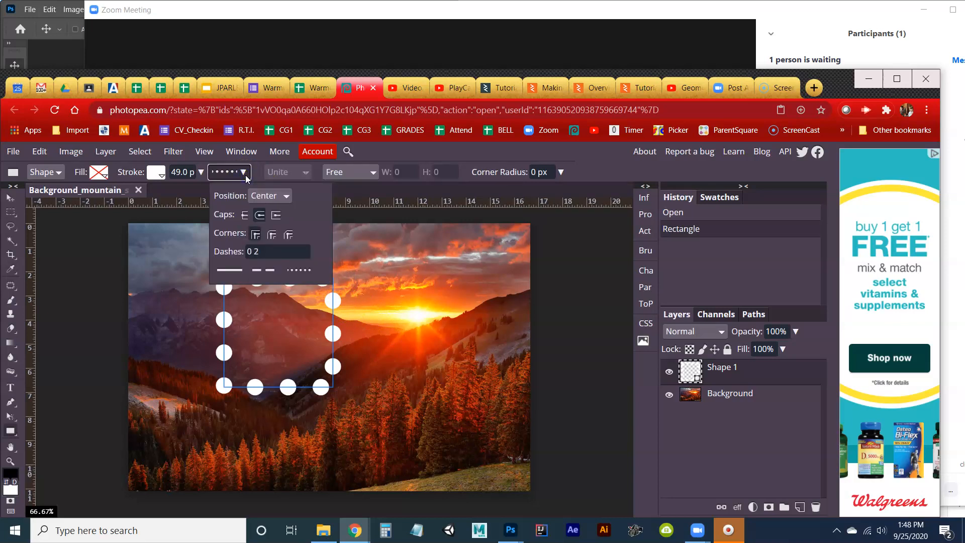
left_click(229, 270)
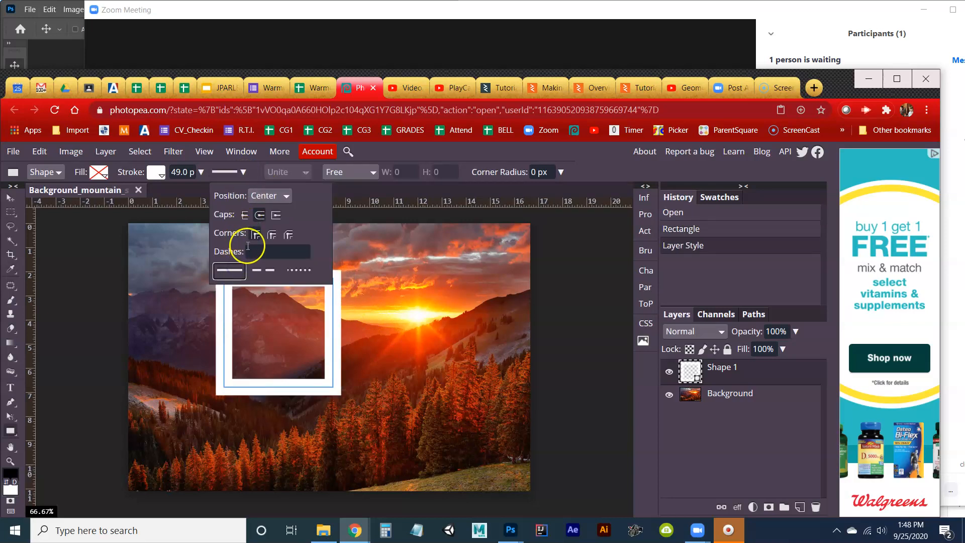
left_click(369, 151)
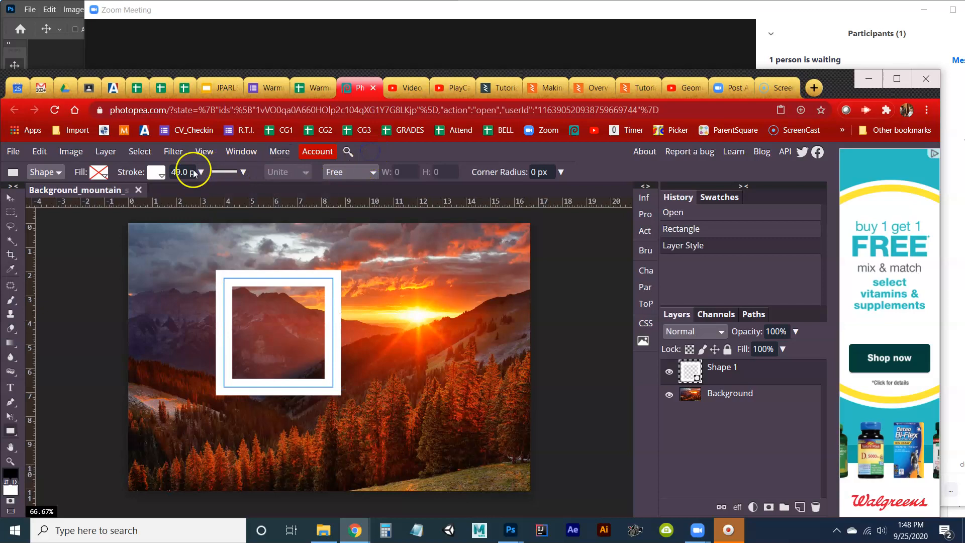
Remove the square's stroke and give the shape a solid white fill
left_click(156, 172)
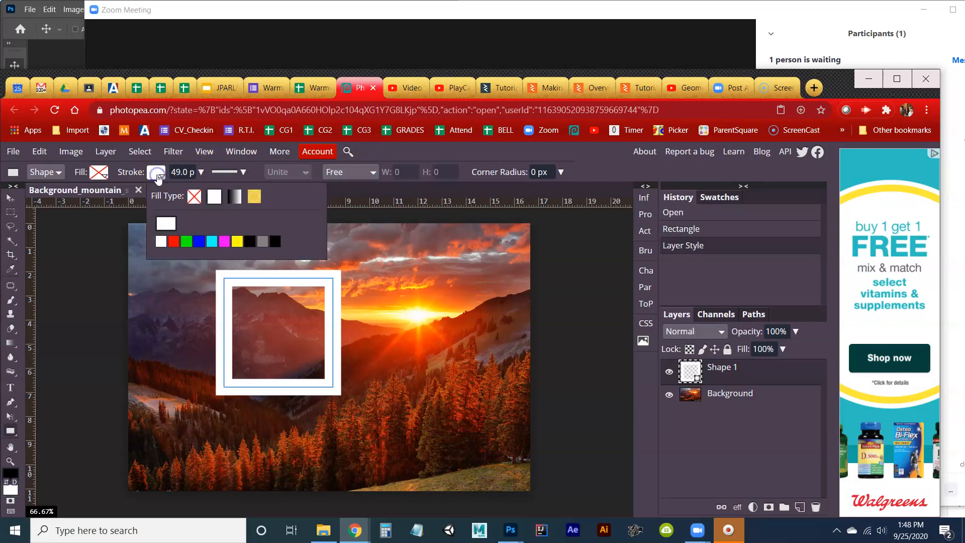
left_click(193, 197)
left_click(99, 172)
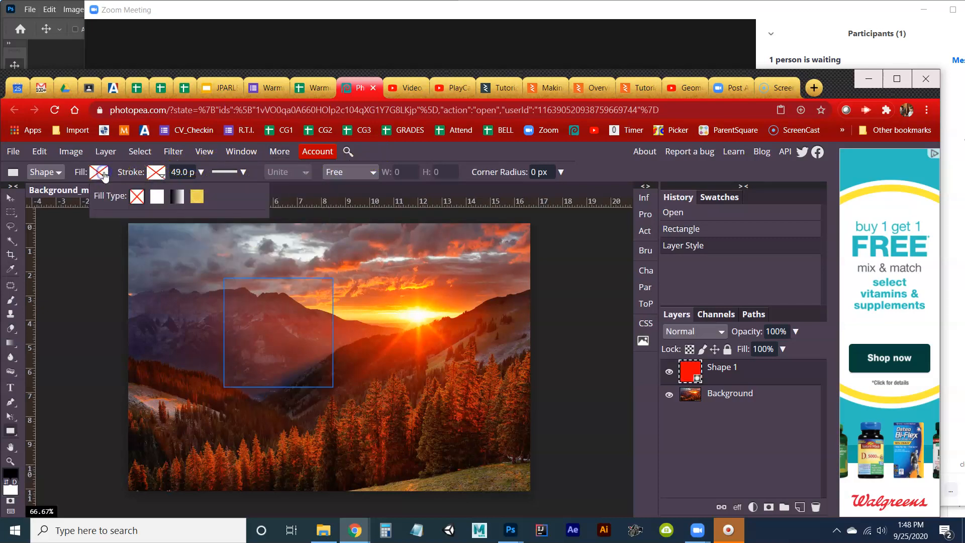
left_click(157, 197)
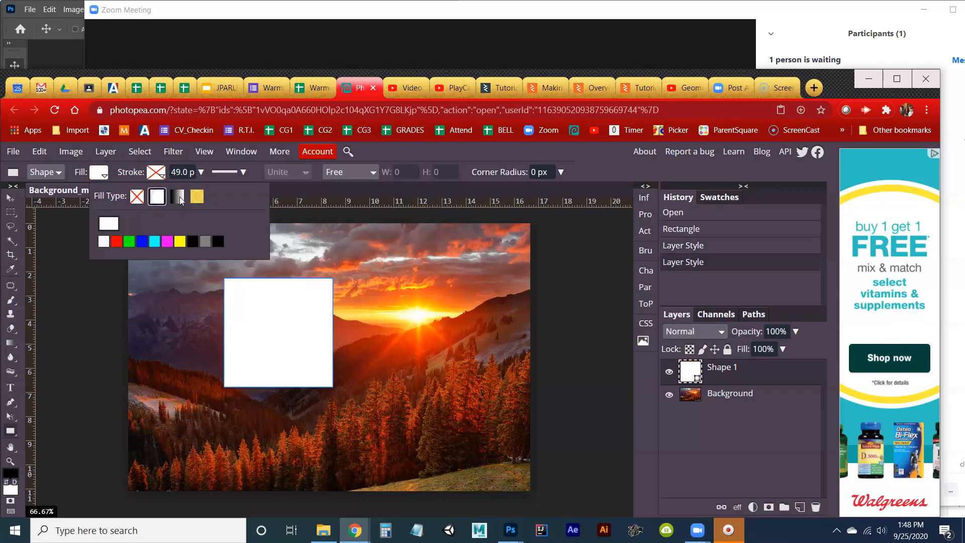
left_click(371, 152)
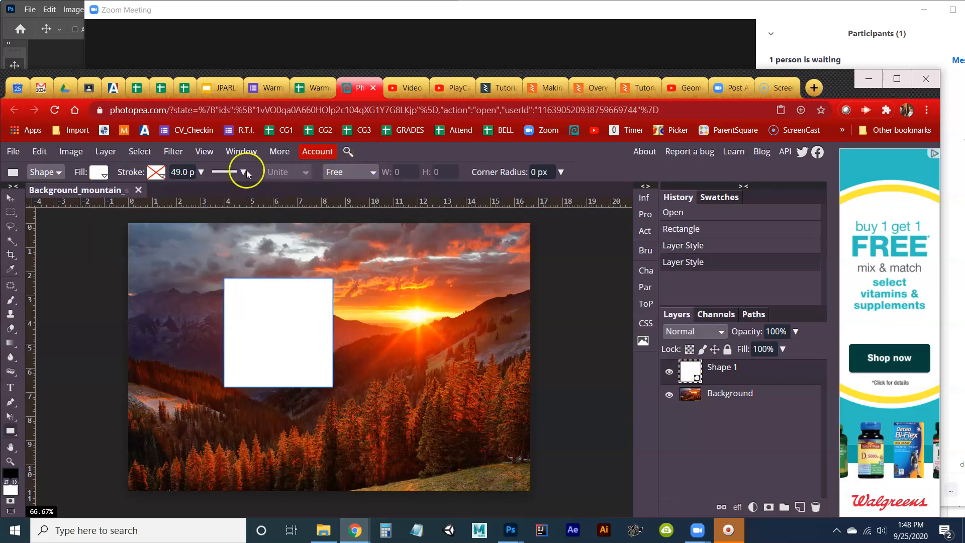
Set the square's fill colour to red
left_click(100, 173)
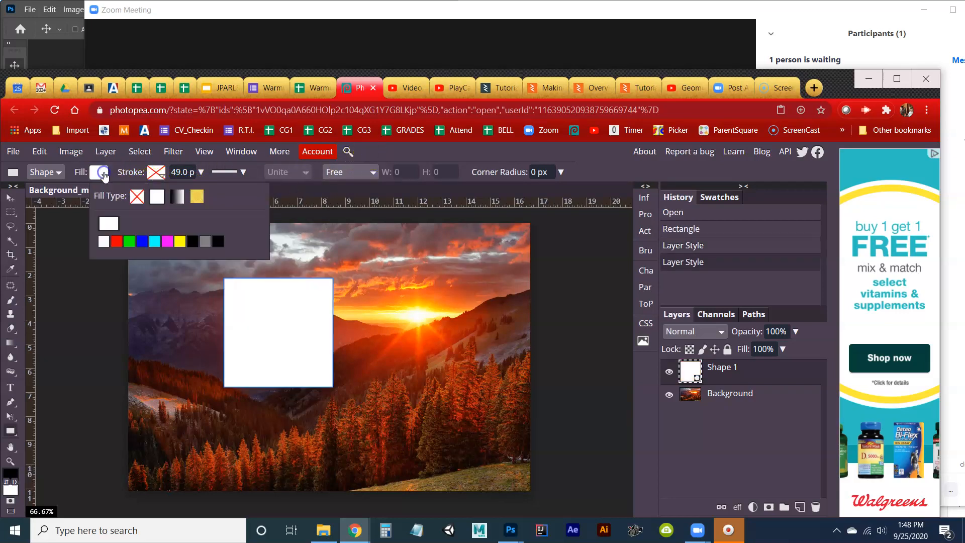
left_click(114, 244)
left_click(391, 153)
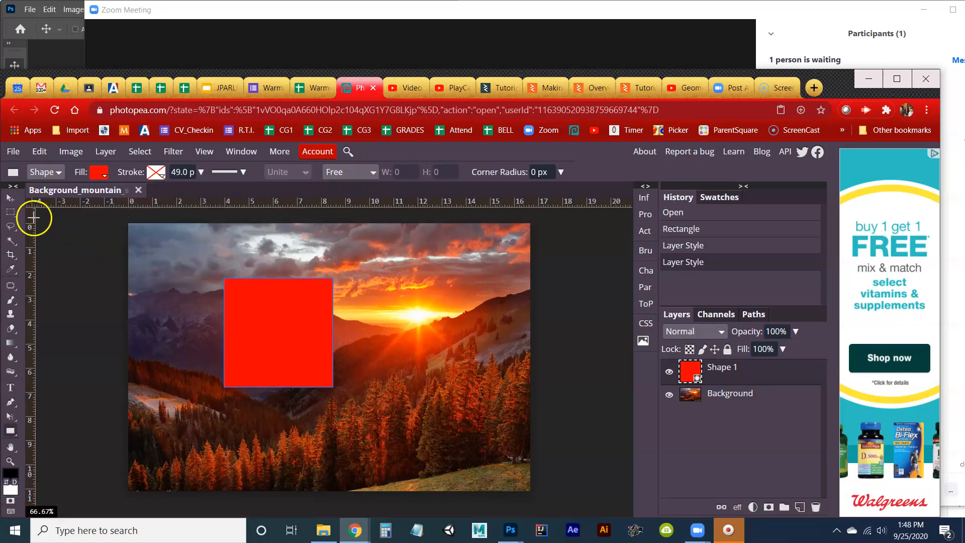
Reposition the red square with the Move tool to about X 319, Y 212
mouse_move(271, 324)
left_mouse_down()
mouse_move(304, 339)
mouse_move(274, 301)
mouse_move(283, 363)
mouse_move(336, 333)
mouse_move(262, 327)
mouse_move(340, 370)
mouse_move(330, 316)
mouse_move(265, 310)
mouse_move(273, 340)
left_mouse_up()
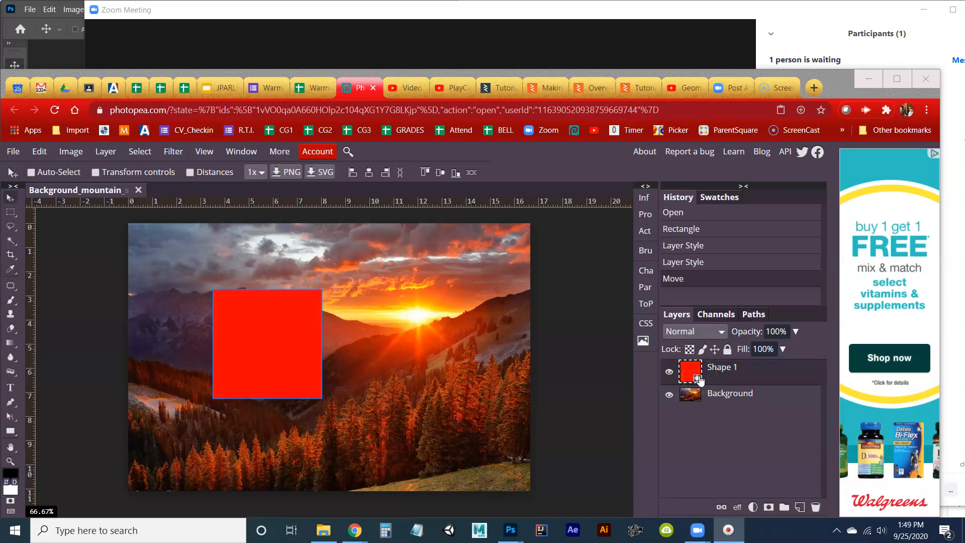
left_click(702, 380)
left_click(706, 382)
left_click(703, 371)
left_click(703, 371)
mouse_move(288, 328)
left_mouse_down()
mouse_move(297, 367)
mouse_move(343, 339)
mouse_move(302, 306)
mouse_move(262, 362)
mouse_move(324, 323)
mouse_move(267, 340)
mouse_move(287, 358)
mouse_move(290, 338)
left_mouse_up()
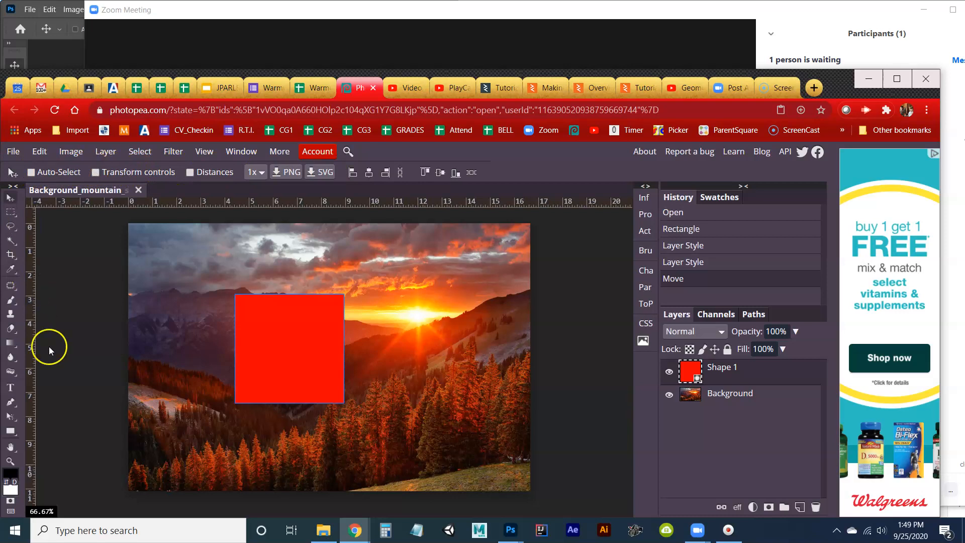
Activate the Rectangle tool and inspect the Shape 1 layer's live shape properties and the actions list
left_click(10, 430)
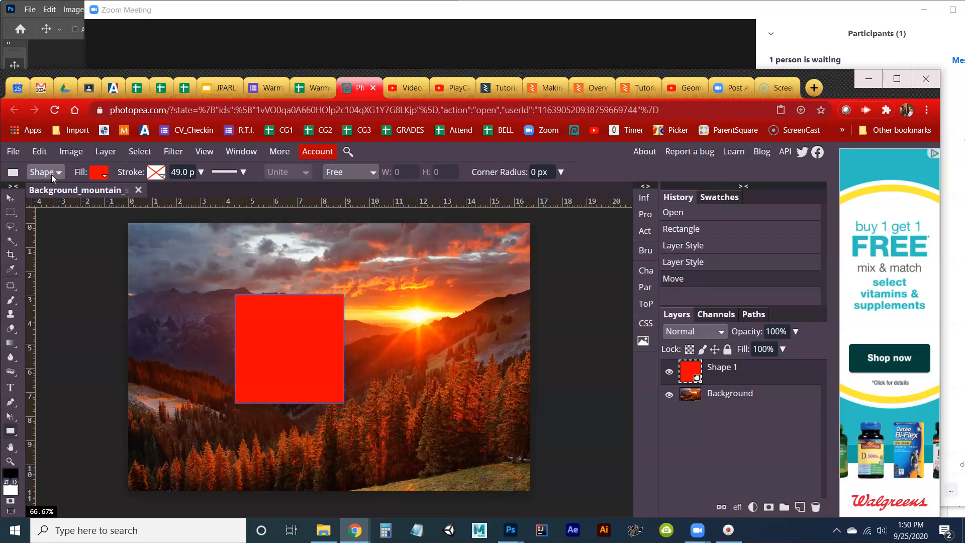
left_click(100, 173)
left_click(691, 376)
double_click(691, 377)
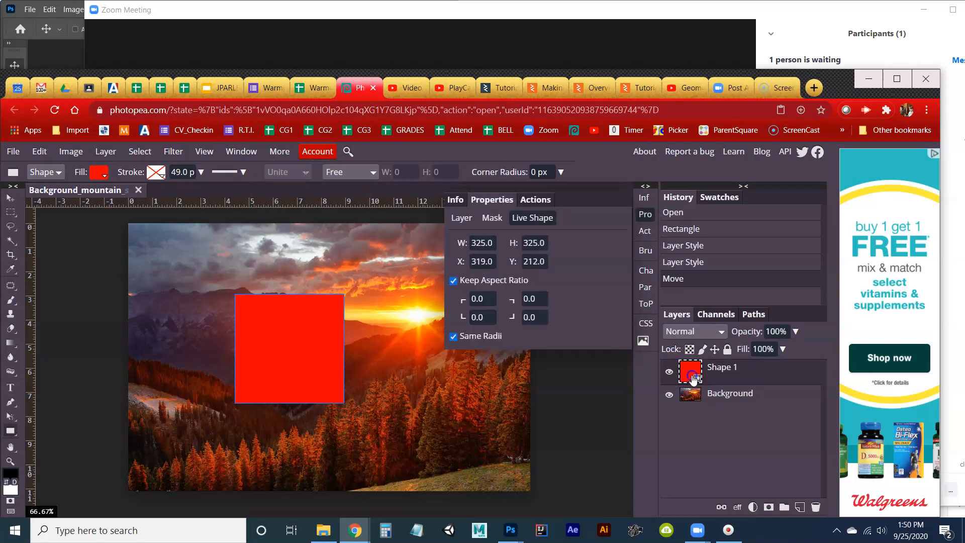
left_click(455, 201)
left_click(485, 201)
left_click(542, 201)
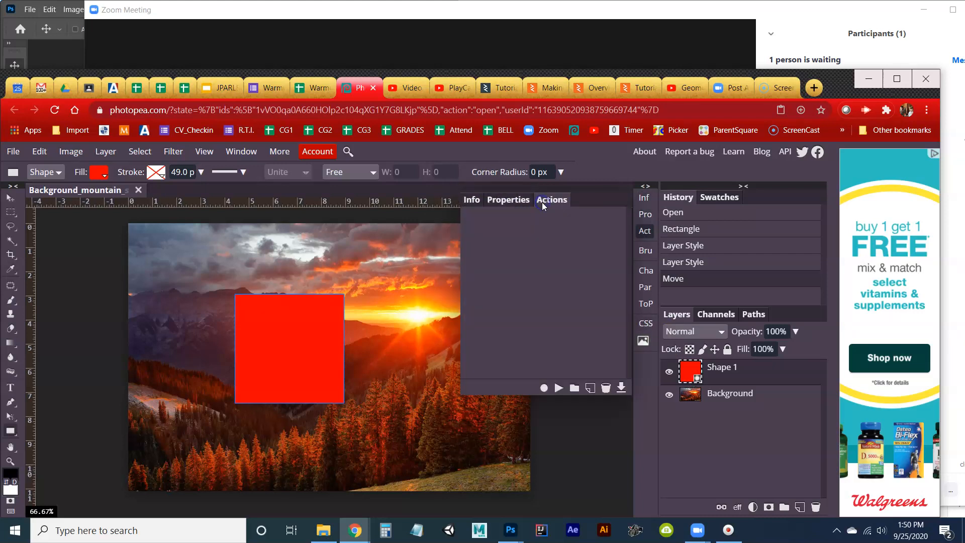
left_click(644, 231)
left_click(689, 374)
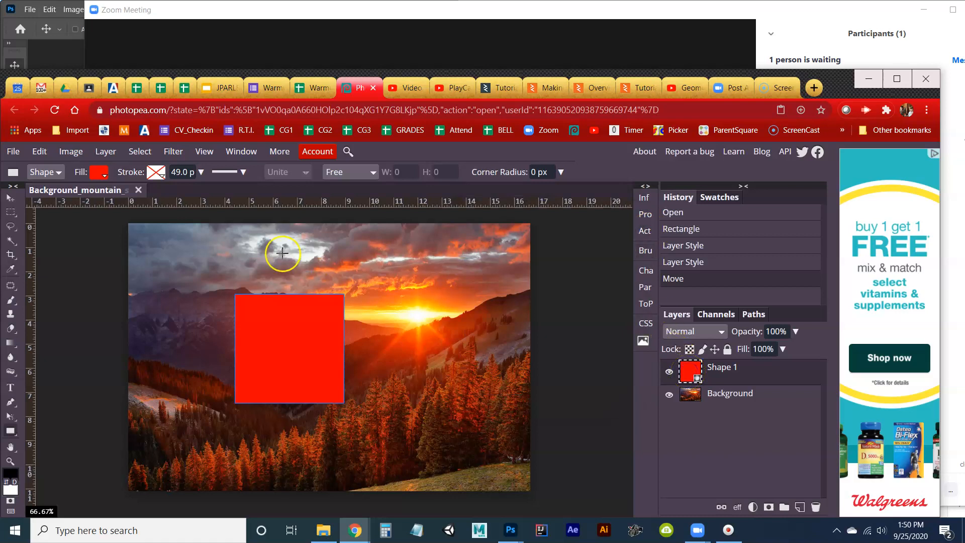
Set the solid fill of the square on the Shape 1 layer to white
left_click(98, 175)
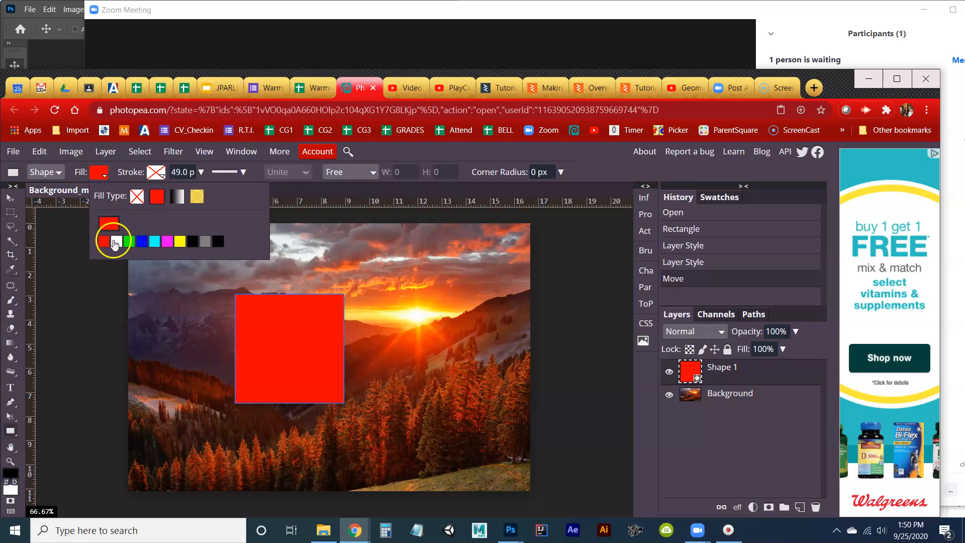
left_click(156, 198)
left_click(119, 241)
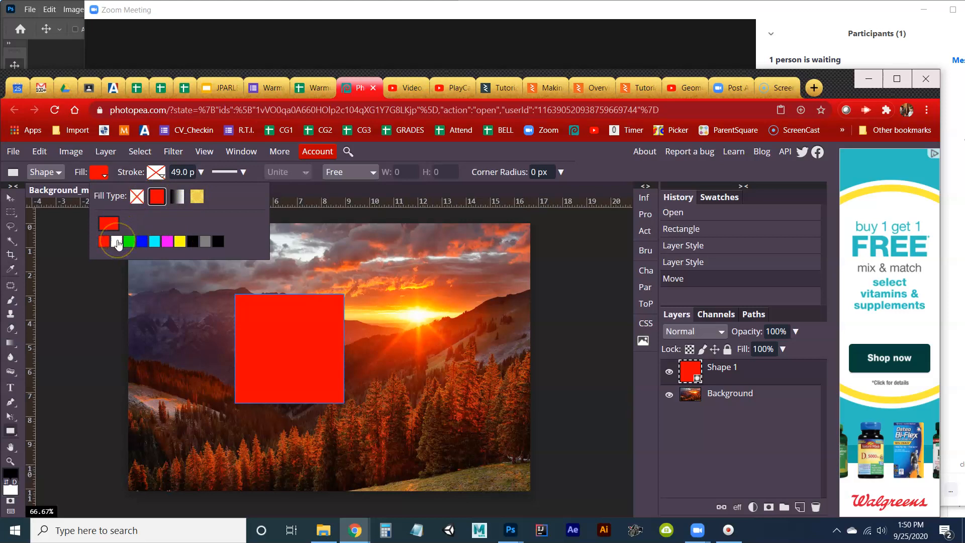
left_click(119, 241)
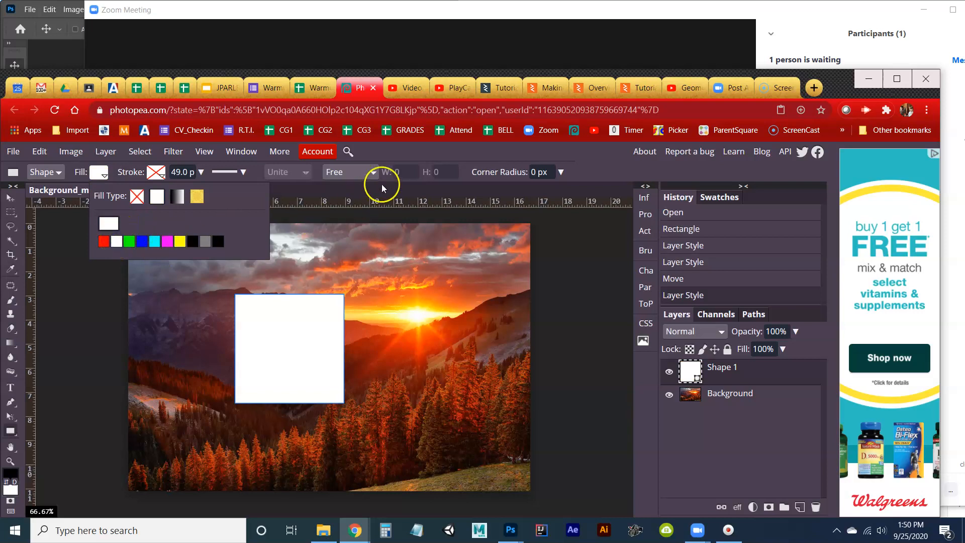
Activate the Move tool and try to centre the Shape 1 square horizontally on its own
left_click(412, 156)
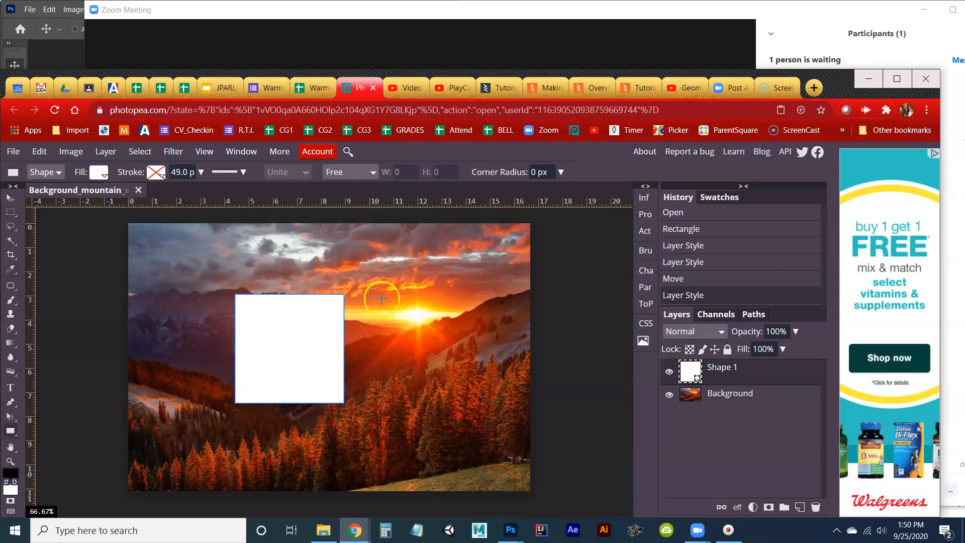
left_click(11, 198)
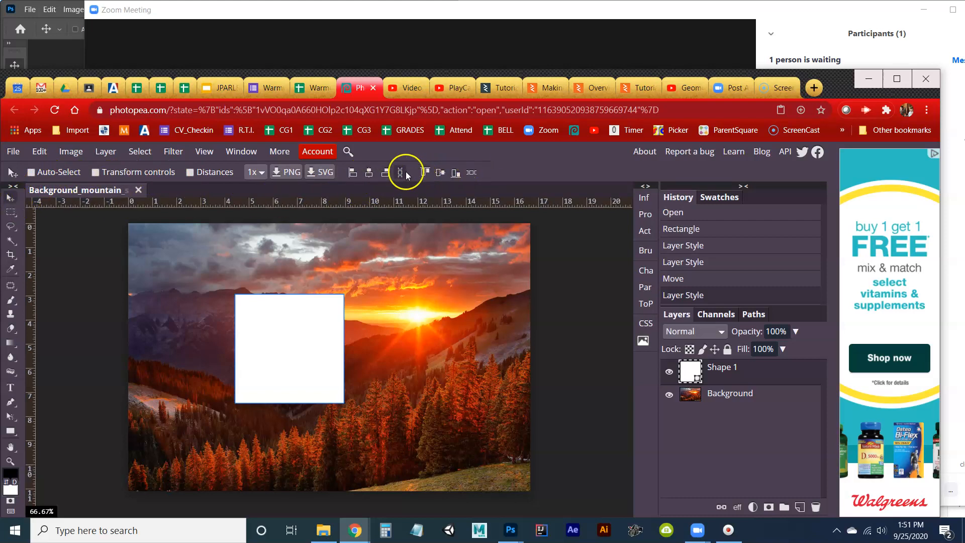
left_click(370, 172)
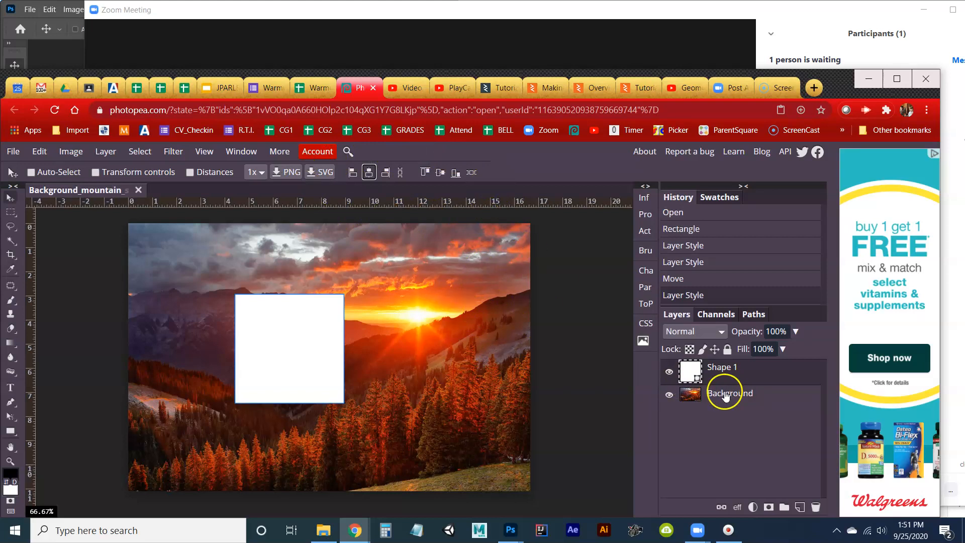
Select the Background layer together with Shape 1, try shifting both slightly, and undo the move
key("ctrl")
left_click(725, 397)
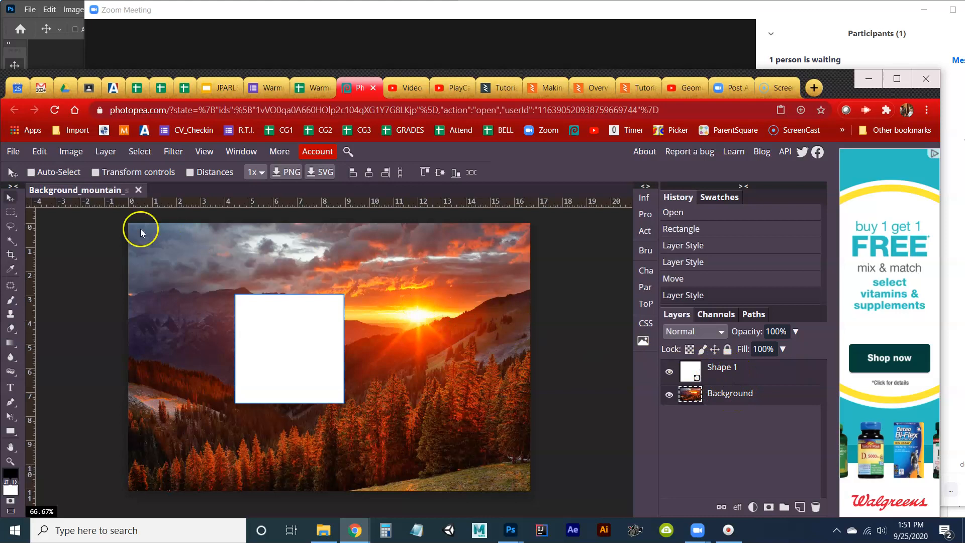
mouse_move(187, 312)
left_mouse_down()
mouse_move(169, 298)
mouse_move(162, 315)
mouse_move(265, 304)
mouse_move(173, 292)
mouse_move(226, 339)
mouse_move(204, 278)
mouse_move(165, 318)
mouse_move(198, 320)
mouse_move(194, 312)
left_mouse_up()
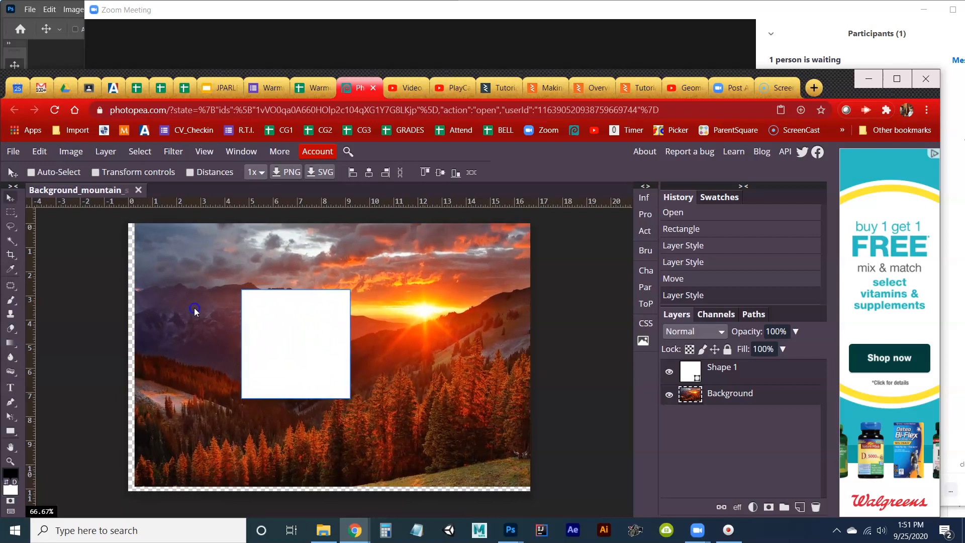
key("ctrl+z")
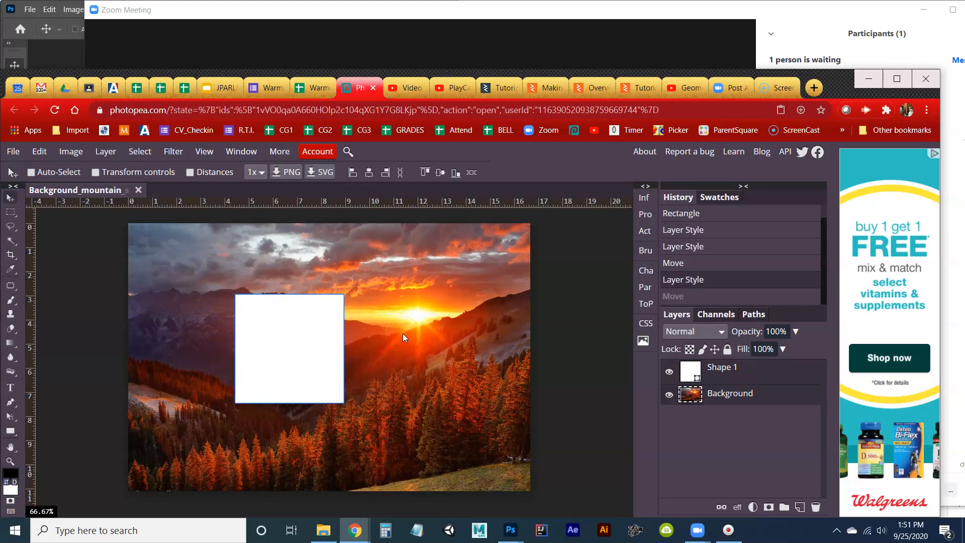
Select the Shape 1 and Background layers together and align their centres horizontally and vertically
left_click(732, 377)
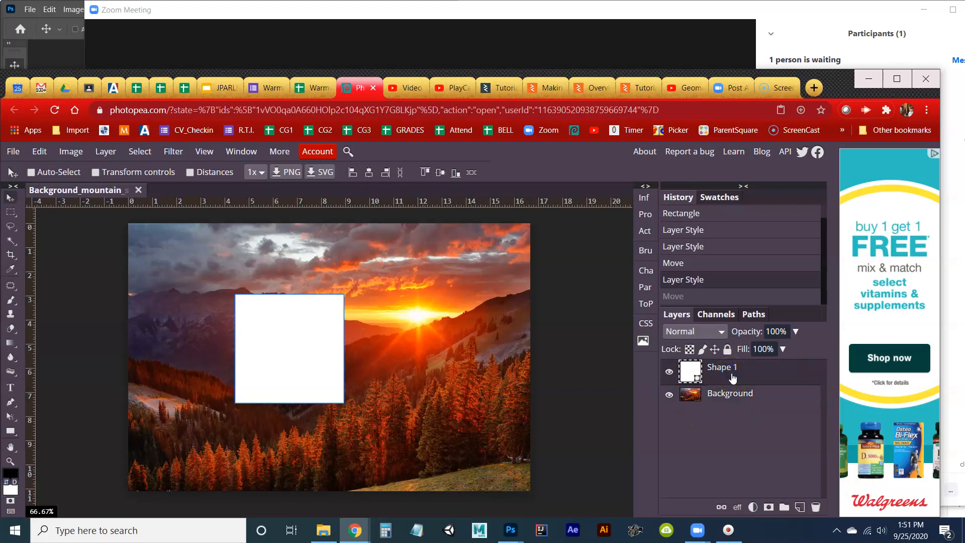
left_click(735, 393)
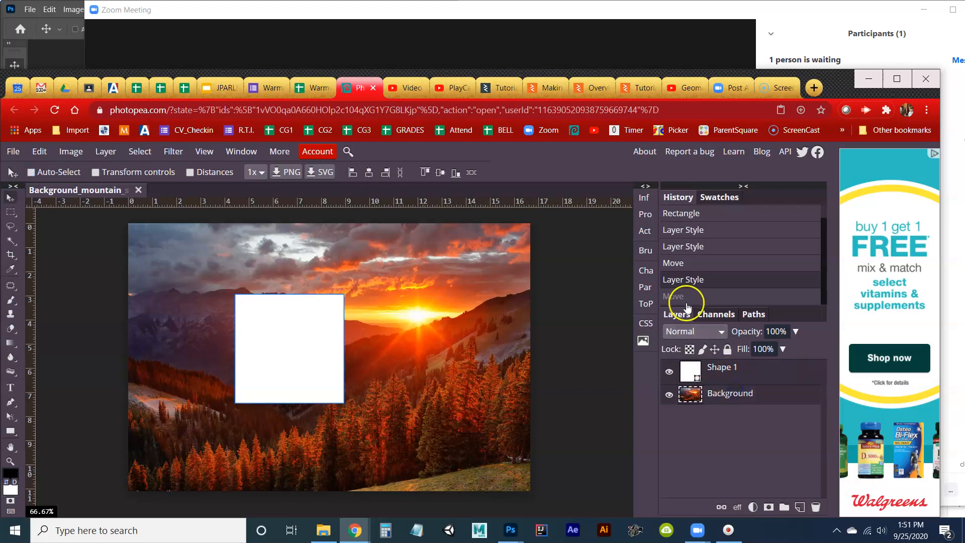
left_click(368, 172)
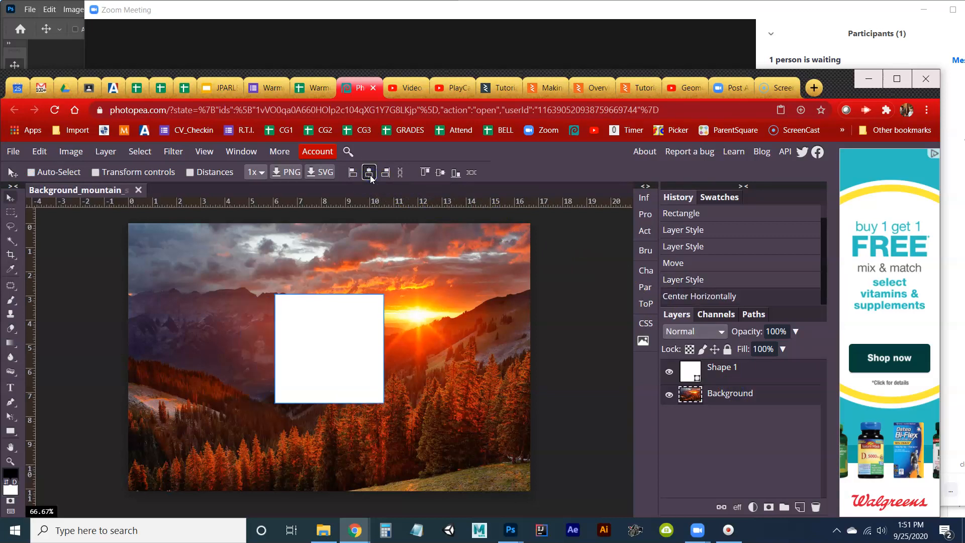
left_click(440, 173)
left_click(446, 327)
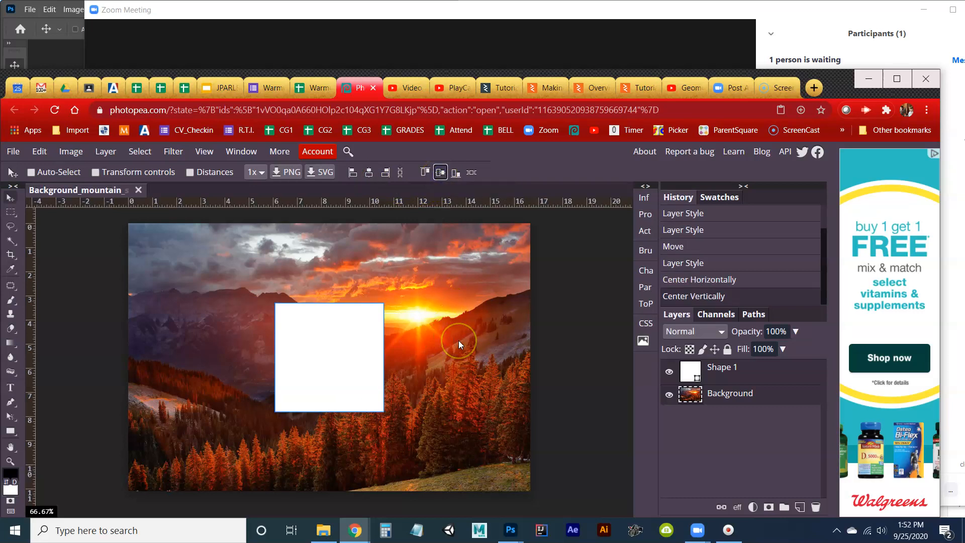
left_click(357, 380)
left_click(508, 402)
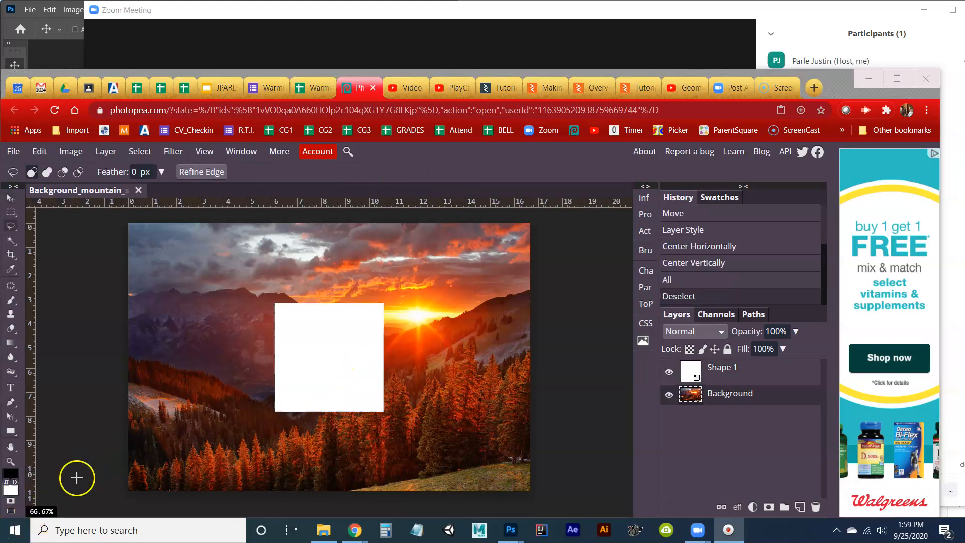
Rotate the white square on the Shape 1 layer by 45° and apply the transform
left_click(716, 378)
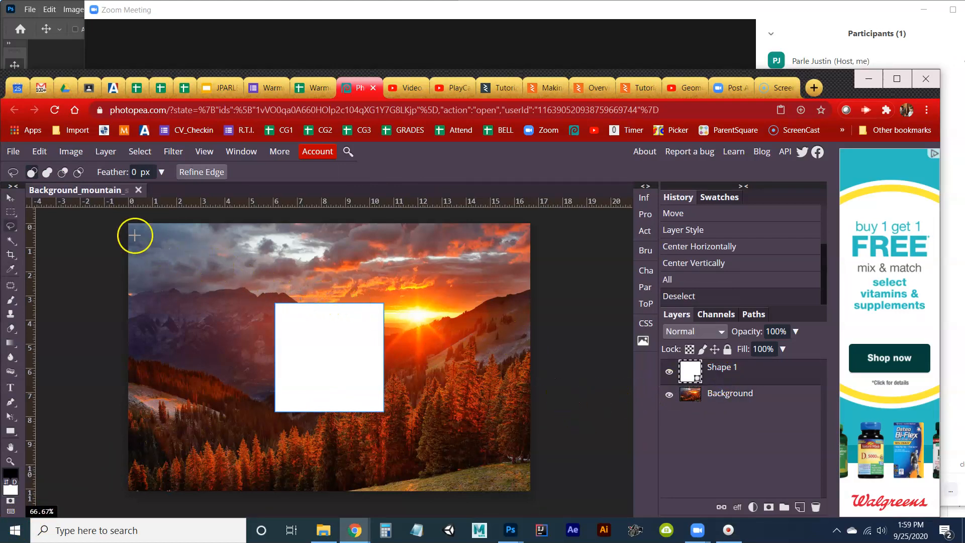
left_click(39, 151)
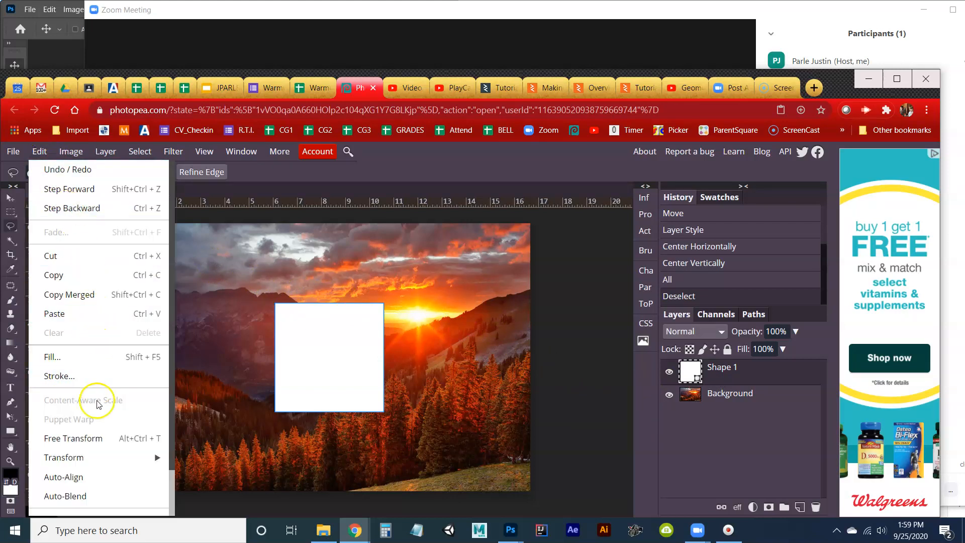
left_click(99, 459)
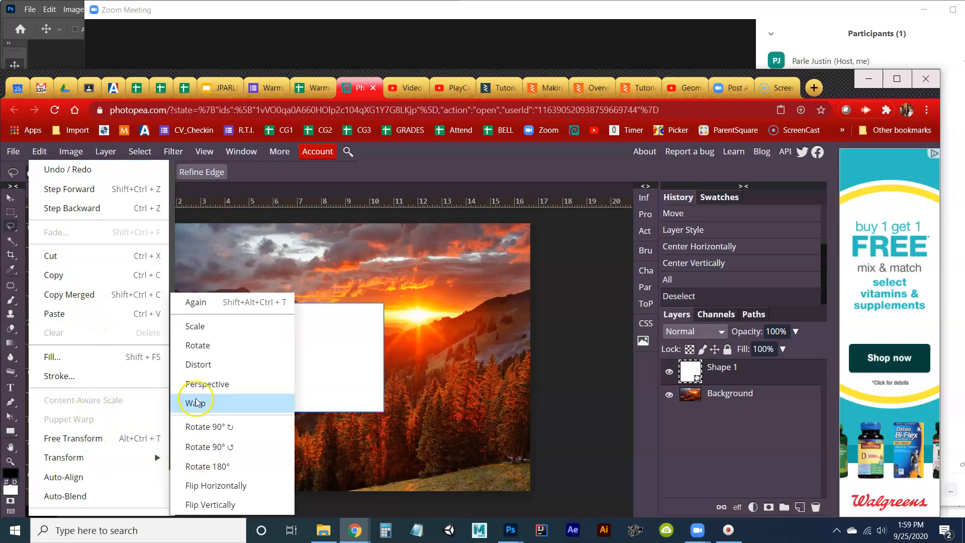
left_click(193, 347)
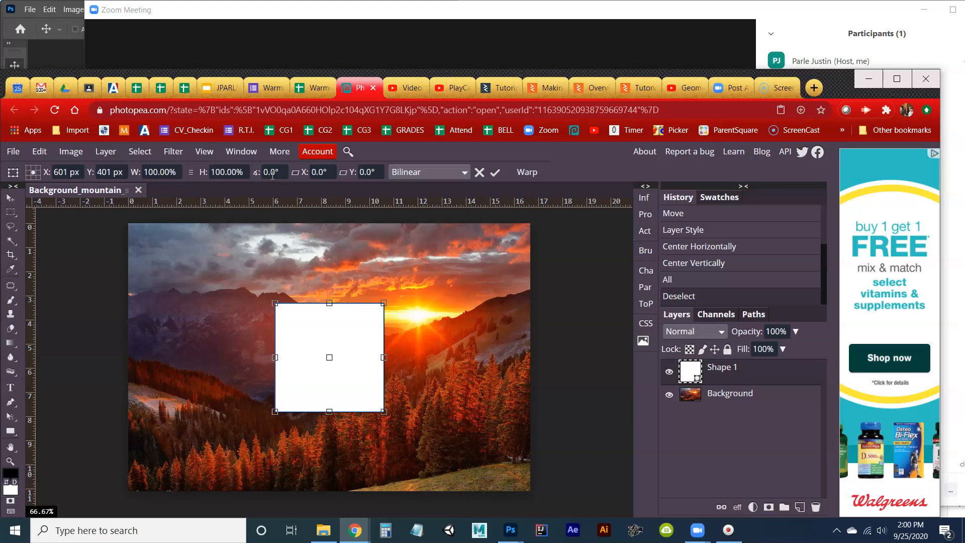
left_click(272, 173)
type("45")
key("Return")
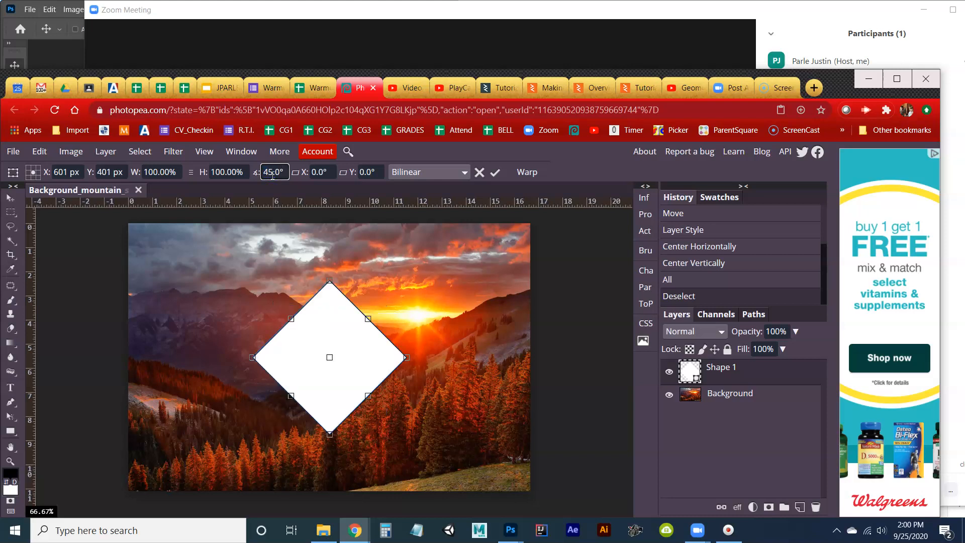
left_click(493, 173)
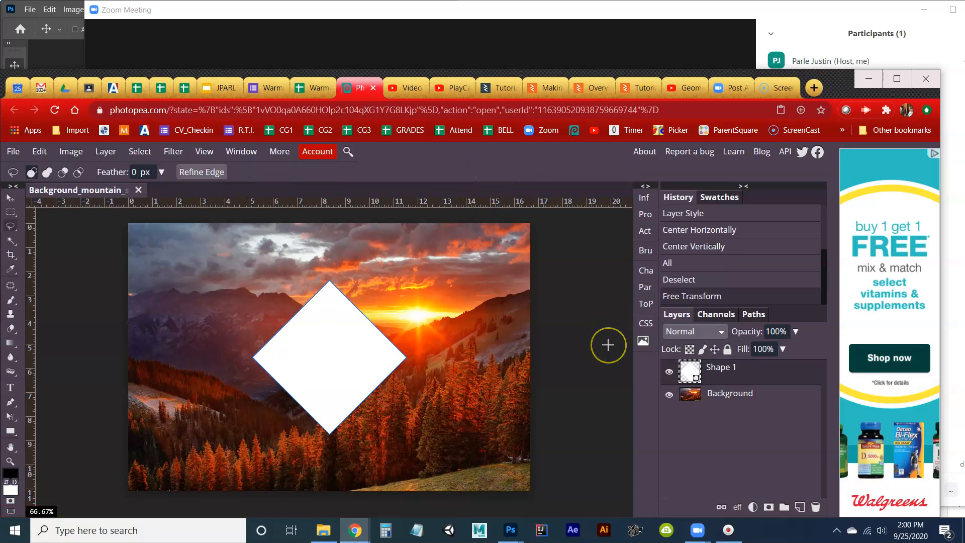
Duplicate the Shape 1 layer containing the white diamond
left_click(732, 395)
left_click(728, 395)
left_click(720, 372)
left_click(721, 369)
left_click(785, 496)
key("ctrl+j")
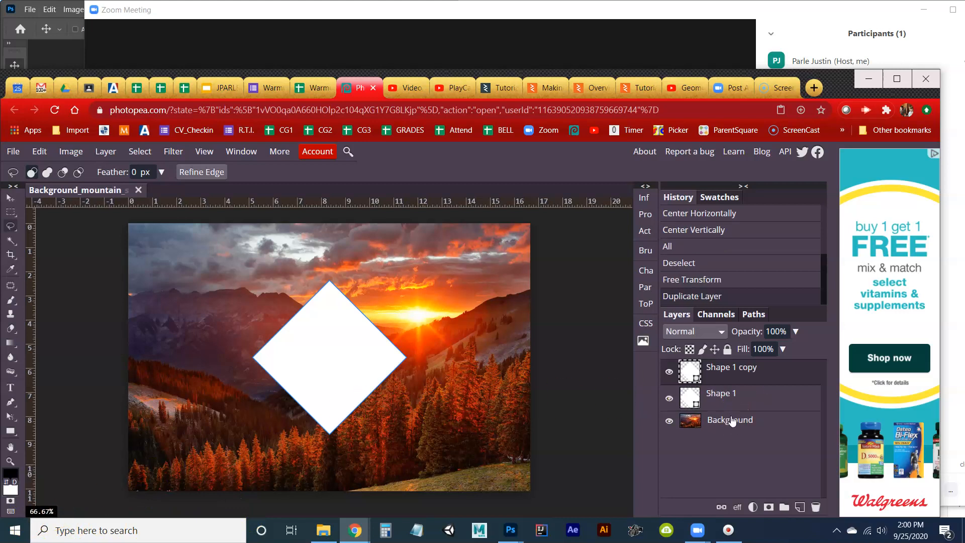
Reorder the Shape 1 copy layer so it sits between Shape 1 and Background
left_click(718, 367)
left_click(17, 526)
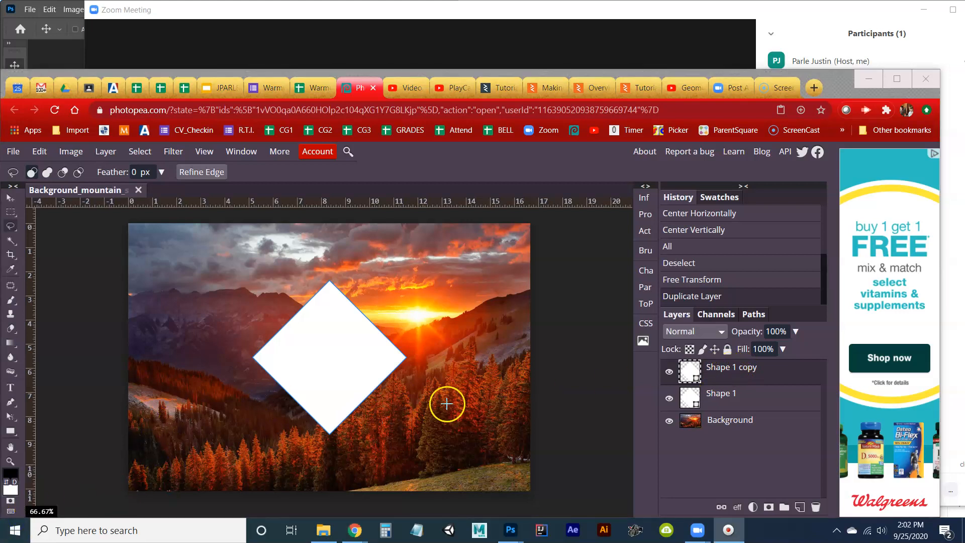
left_click_drag(713, 371, 719, 410)
left_click(734, 393)
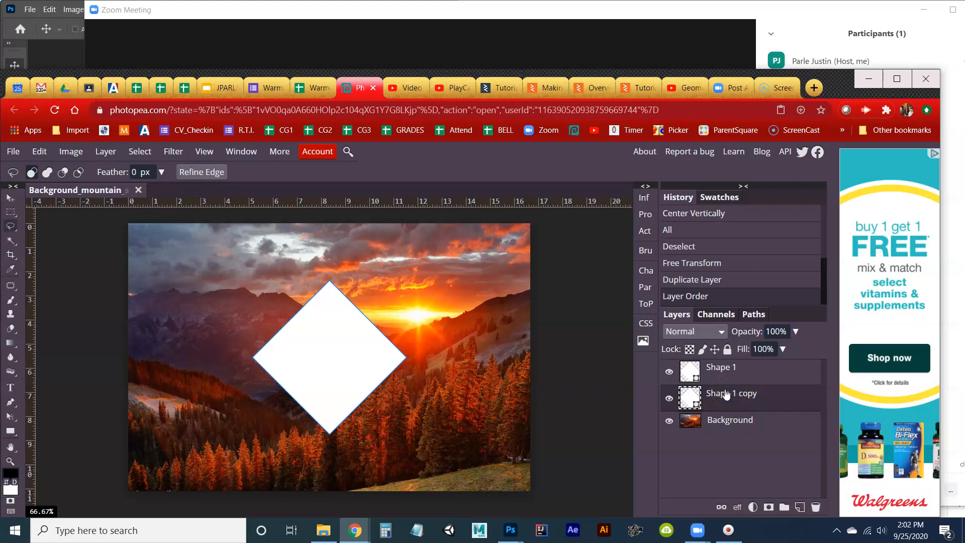
Rename the Shape 1 copy layer as Overlay and set its blend mode to Overlay
left_click(697, 337)
left_click(723, 394)
double_click(723, 394)
type("Overlay")
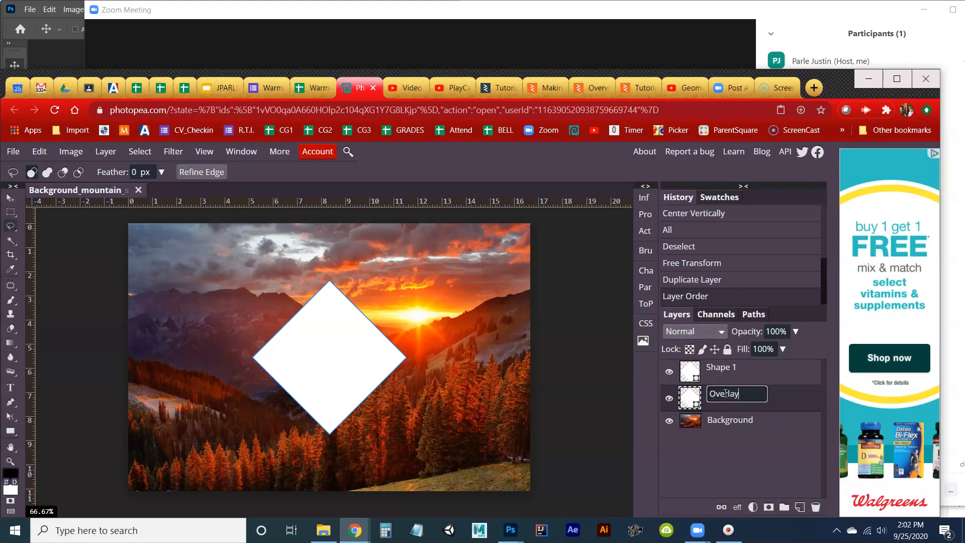
key("Return")
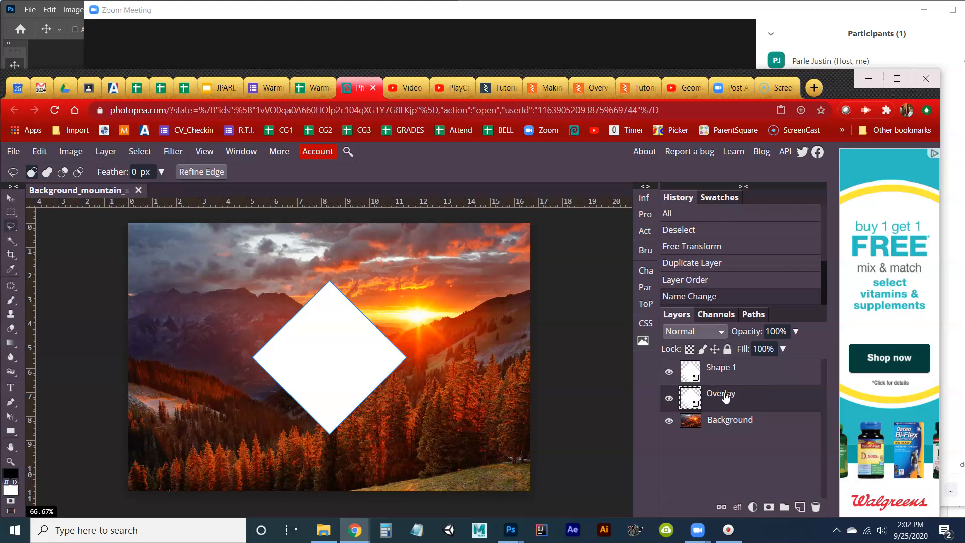
left_click(707, 336)
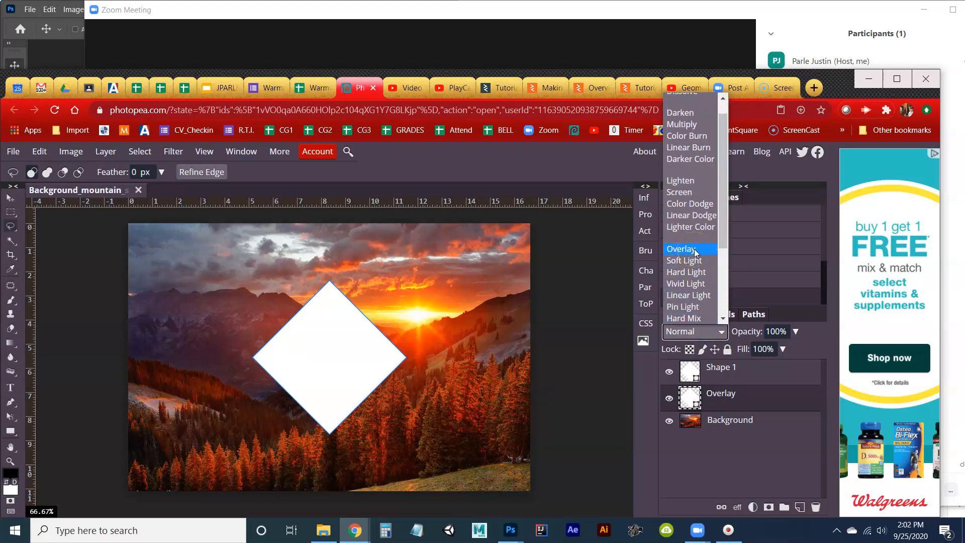
left_click(696, 249)
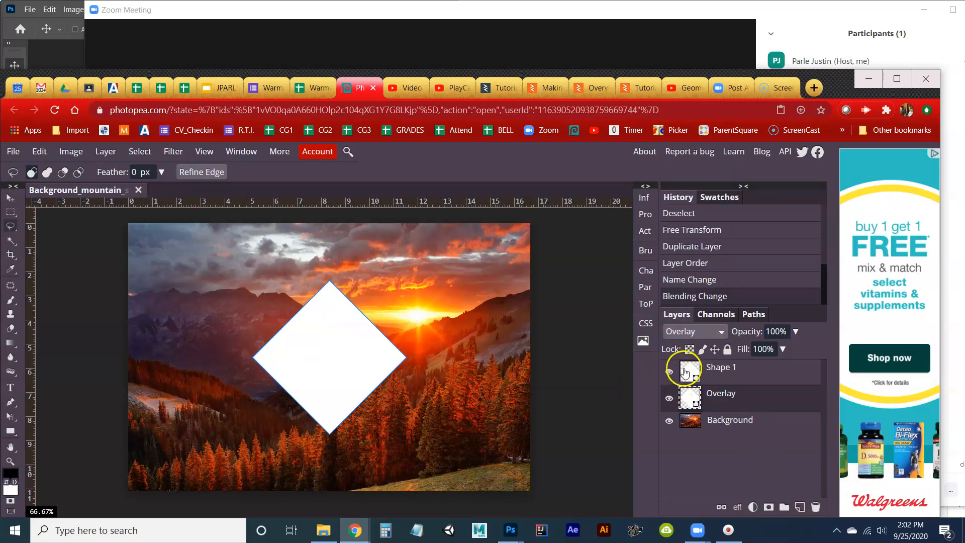
Offset the Overlay diamond slightly to the right of the white diamond with the Move tool, and check the Snap setting
left_click(10, 200)
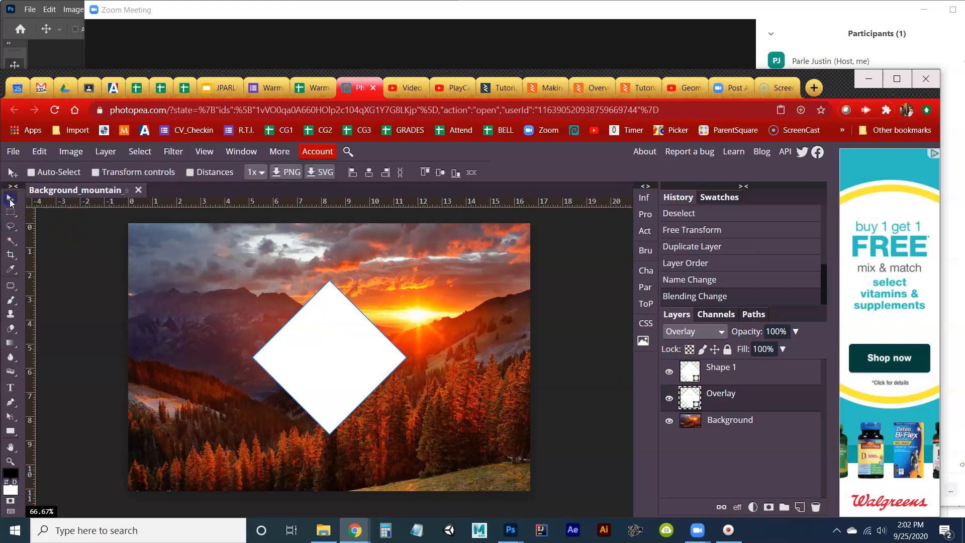
left_click_drag(324, 357, 346, 362)
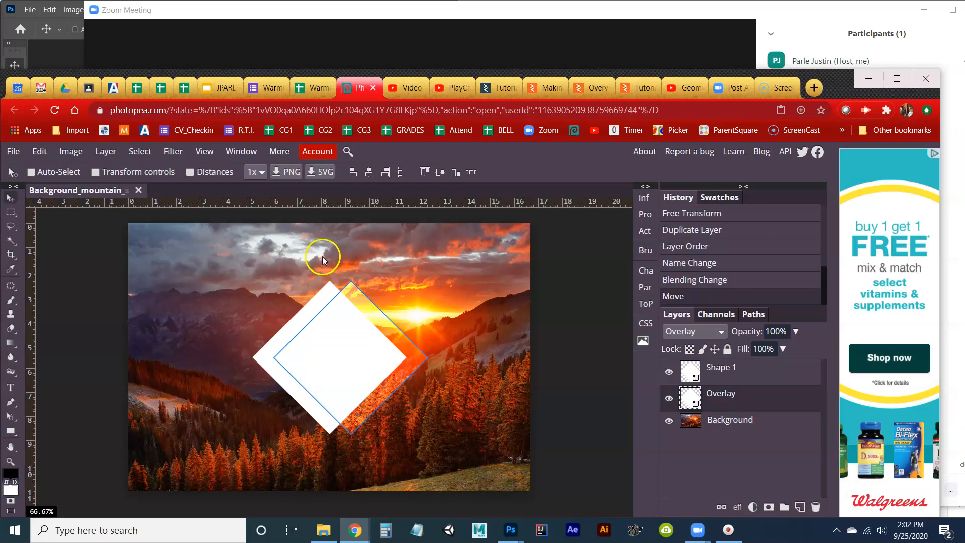
left_click(211, 152)
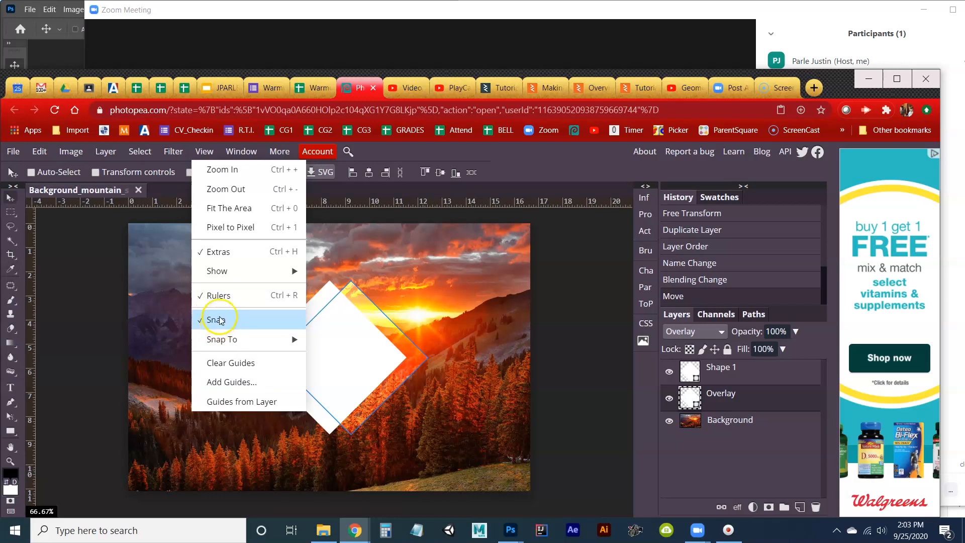
mouse_move(220, 157)
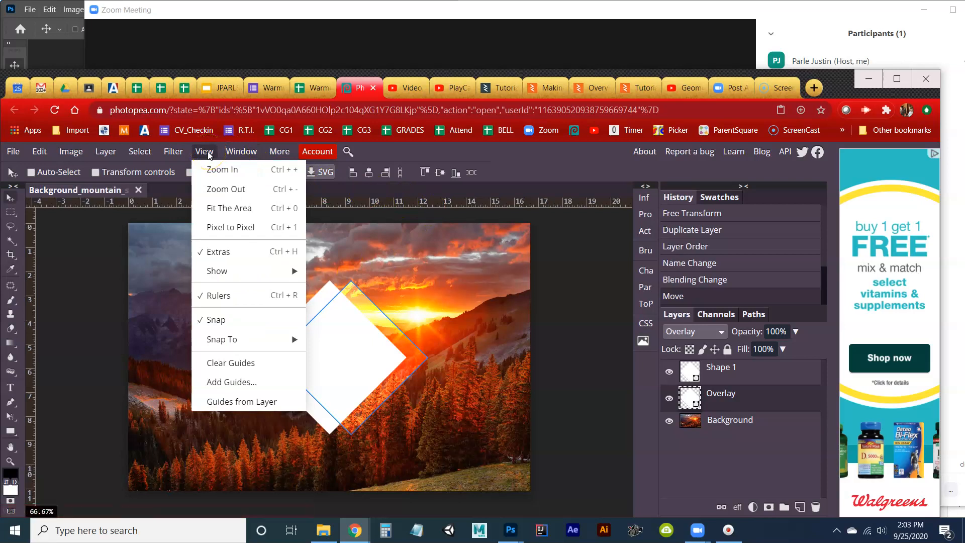
left_click(564, 151)
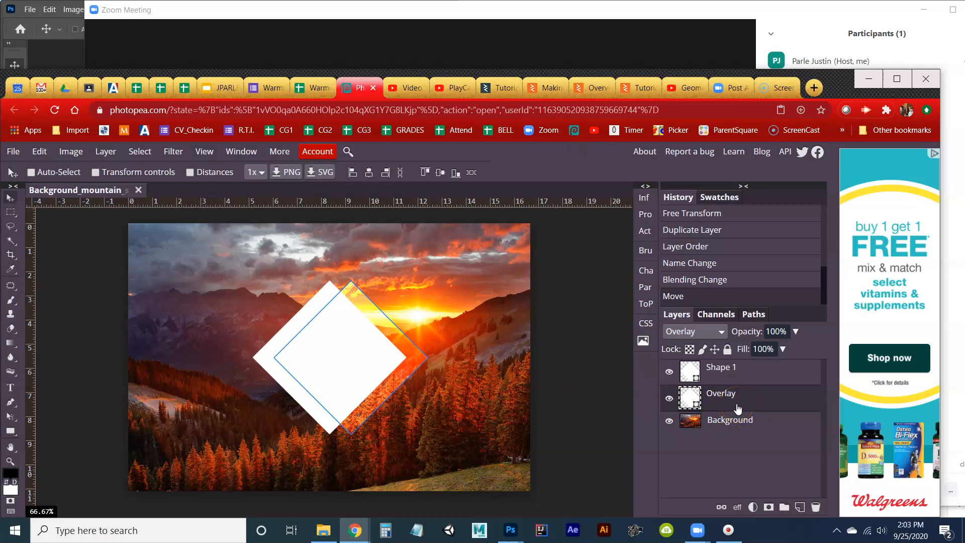
Duplicate the Overlay layer and shift the copy so it sticks out past the white diamond's left side
key("ctrl+j")
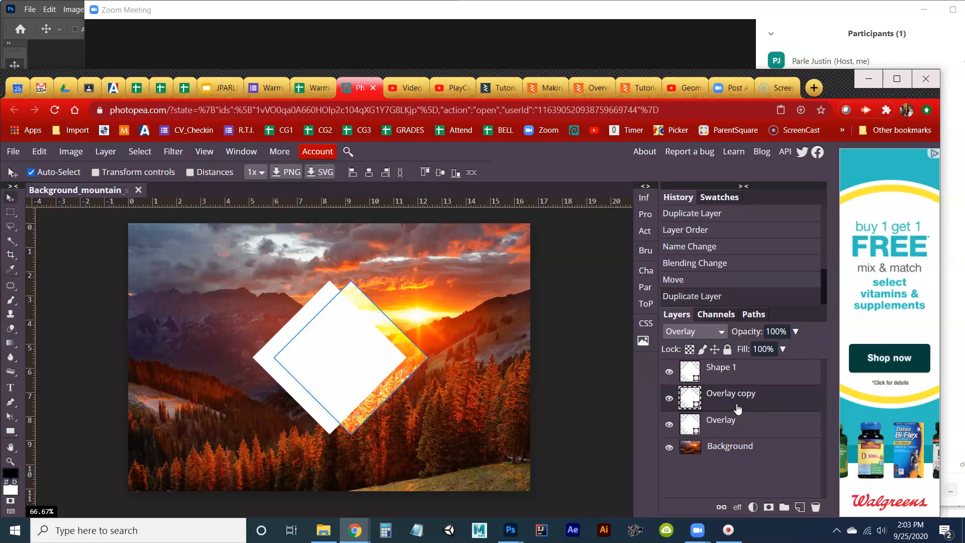
left_click_drag(394, 371, 352, 377)
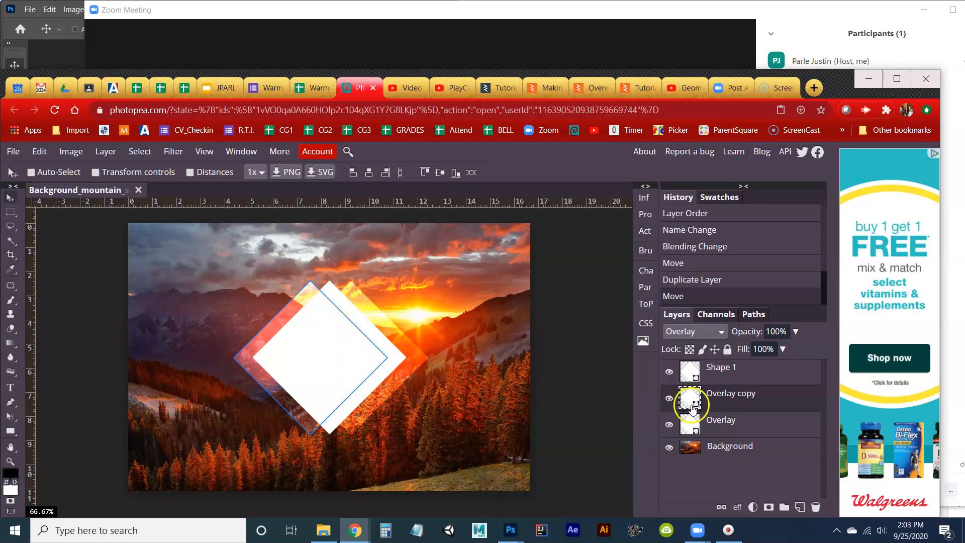
Rename the Overlay copy layer as SoftLight and set its blend mode to Soft Light
double_click(724, 394)
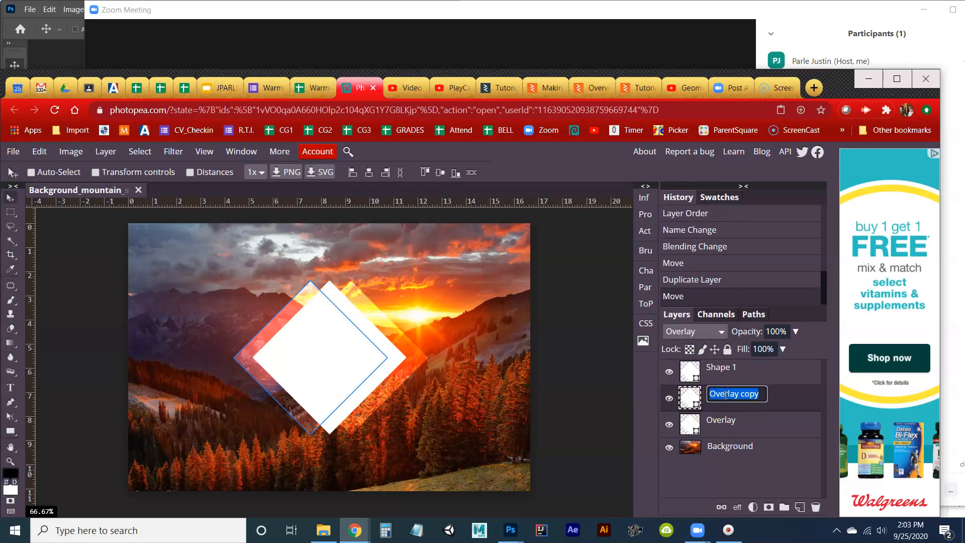
type("So")
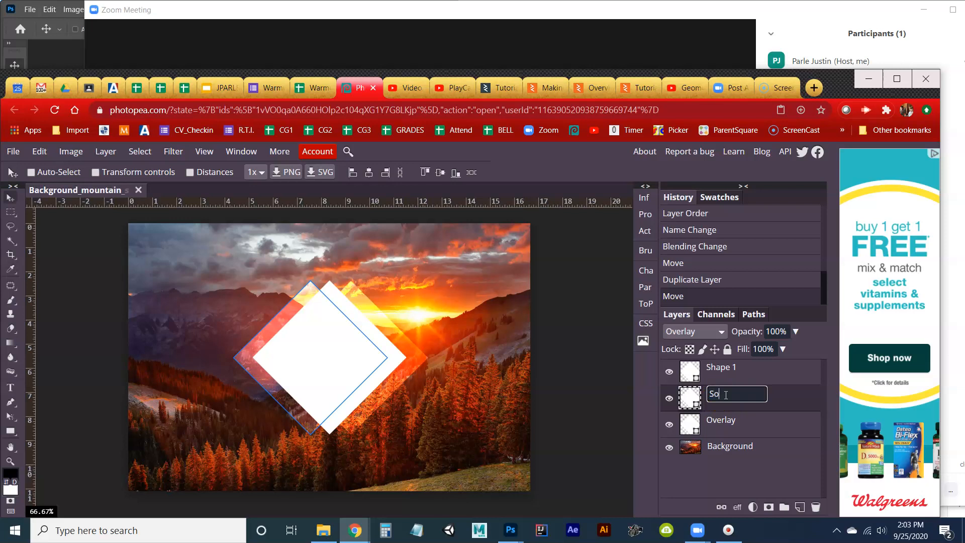
type("ftLight")
key("Return")
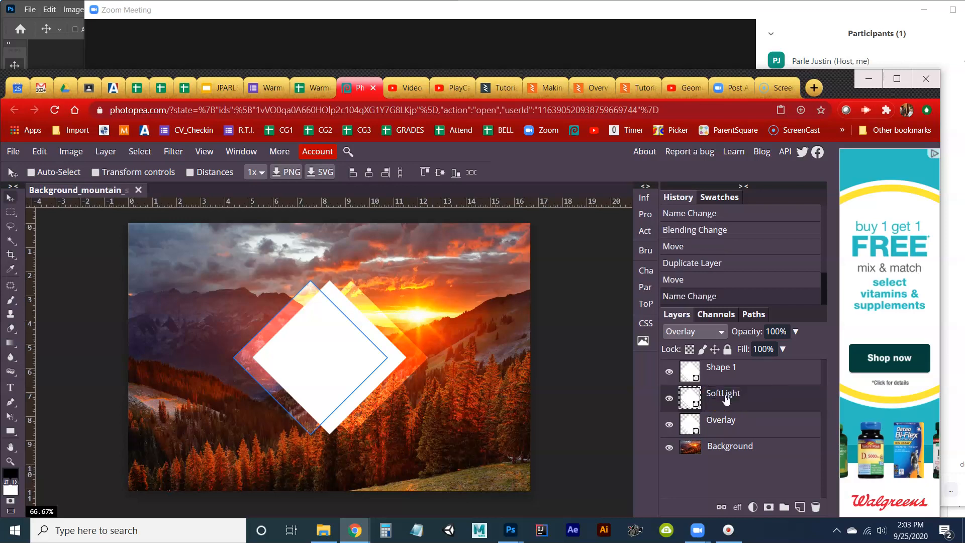
left_click(701, 334)
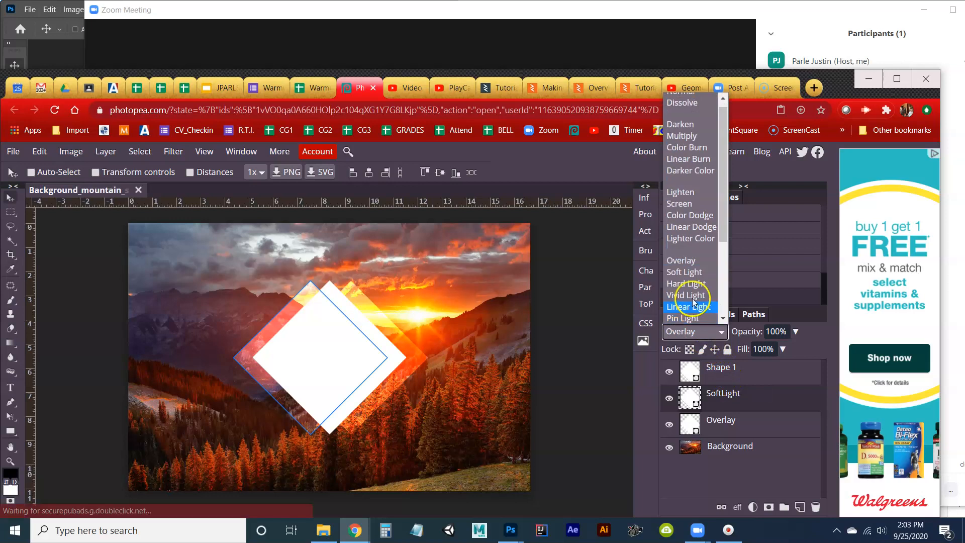
left_click(691, 273)
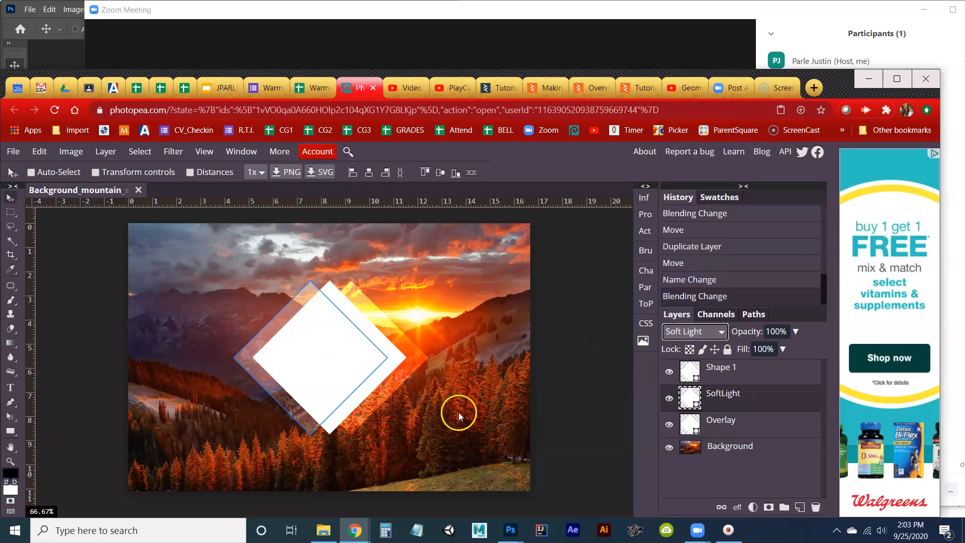
left_click(14, 531)
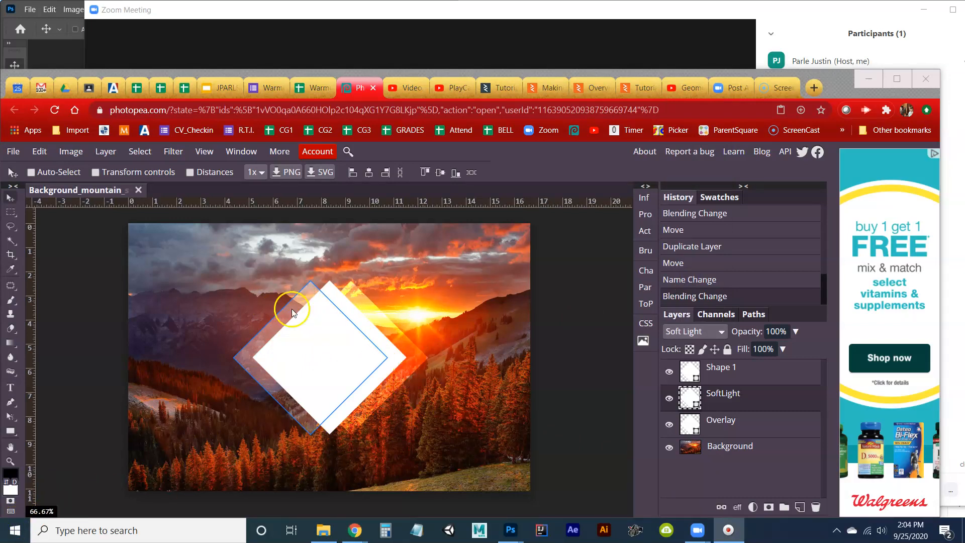
Place portrait_07.jpg from the ShapeDesign project's Portraits folder into the document at its default size
left_click(13, 151)
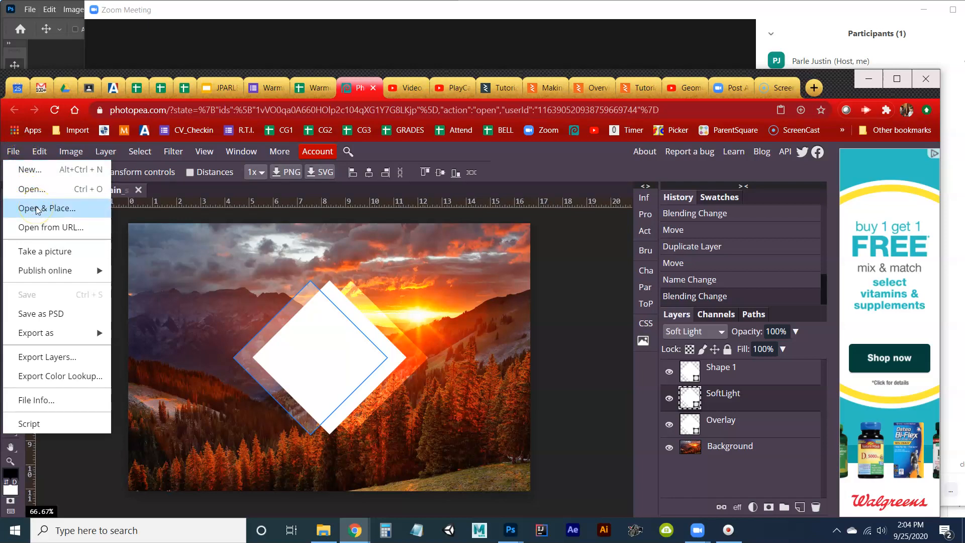
left_click(48, 213)
left_click(33, 210)
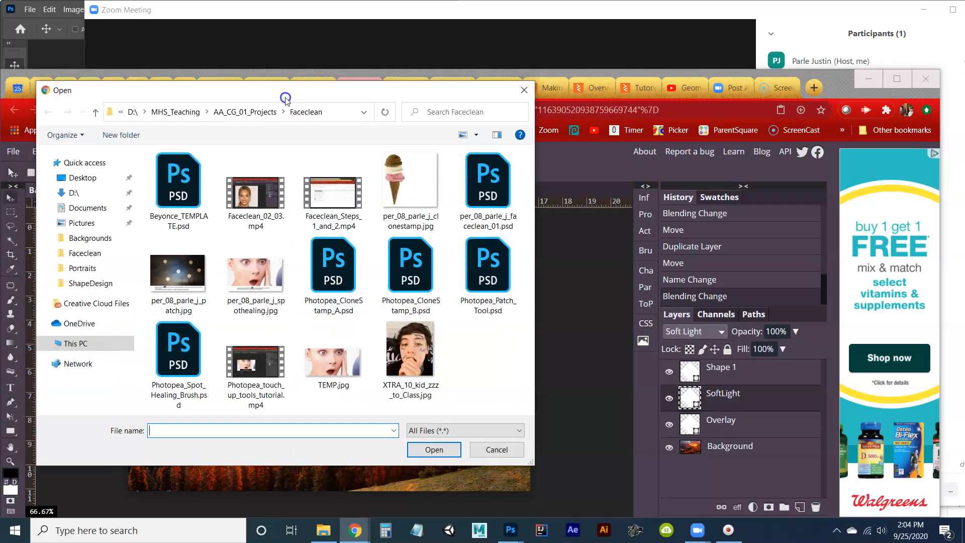
left_click(279, 116)
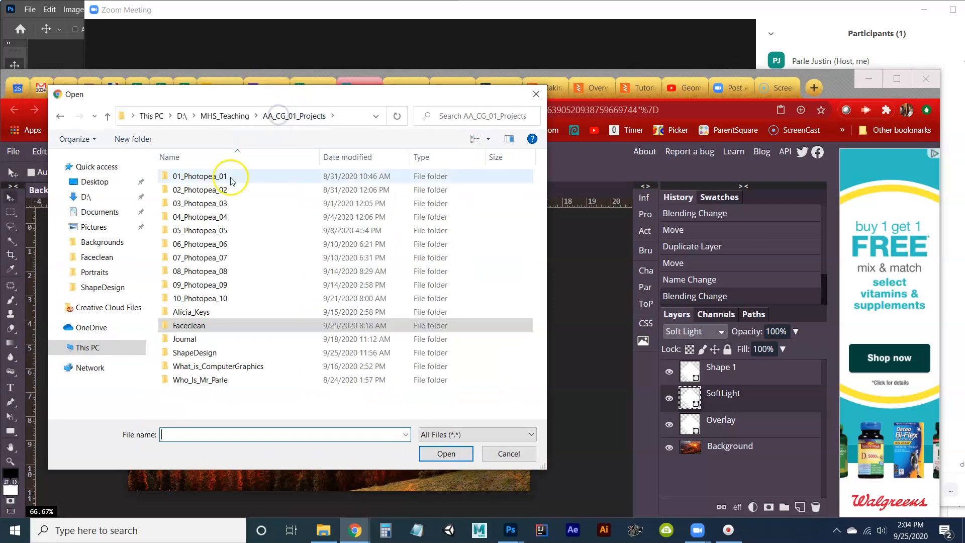
double_click(170, 352)
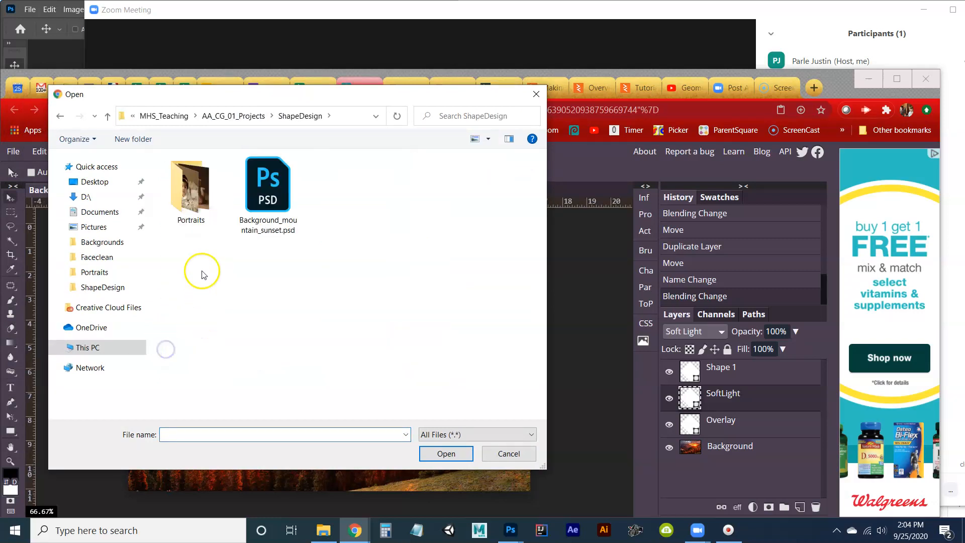
double_click(190, 192)
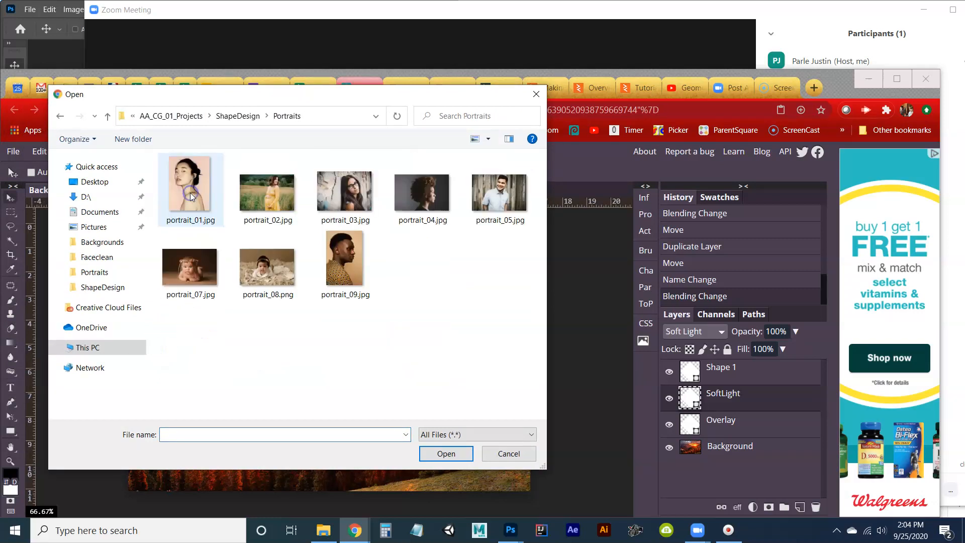
left_click(197, 257)
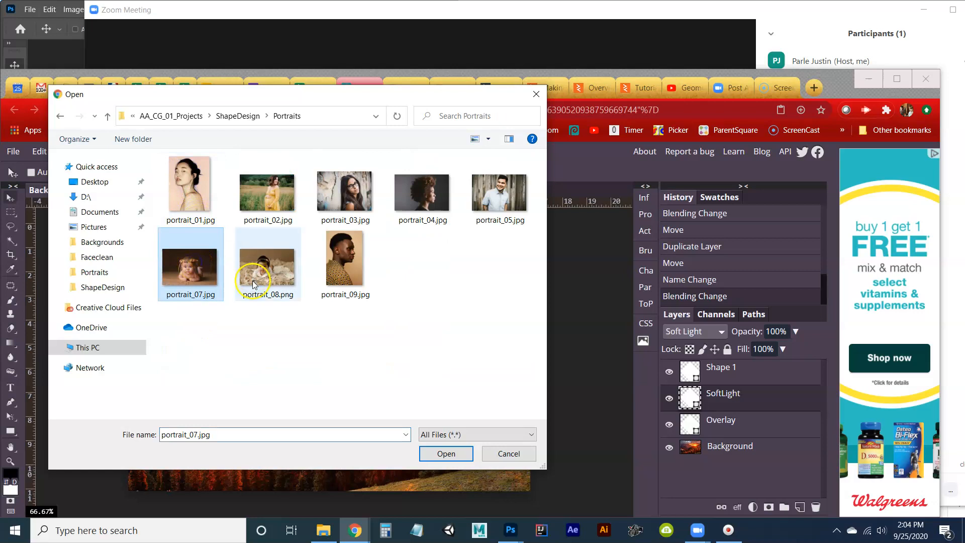
left_click(432, 454)
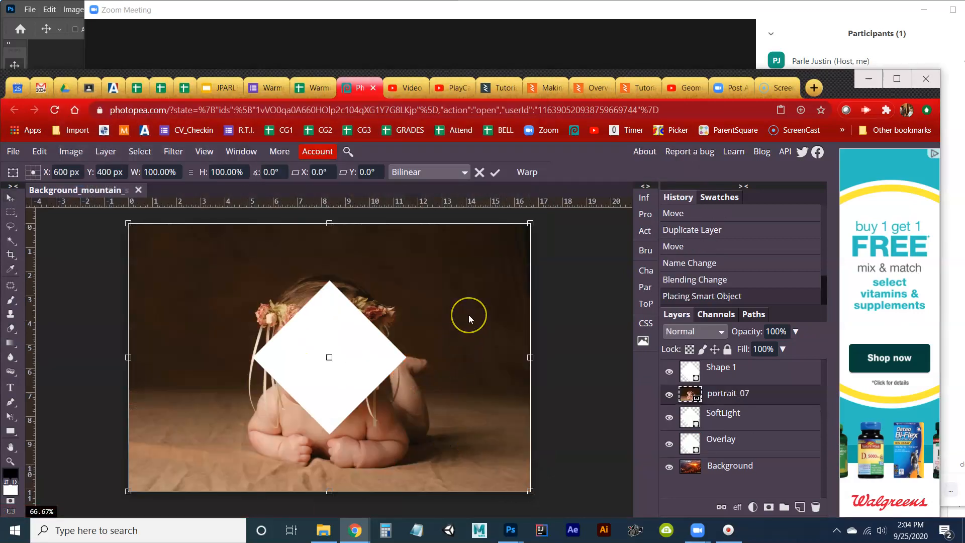
left_click_drag(692, 376, 732, 395)
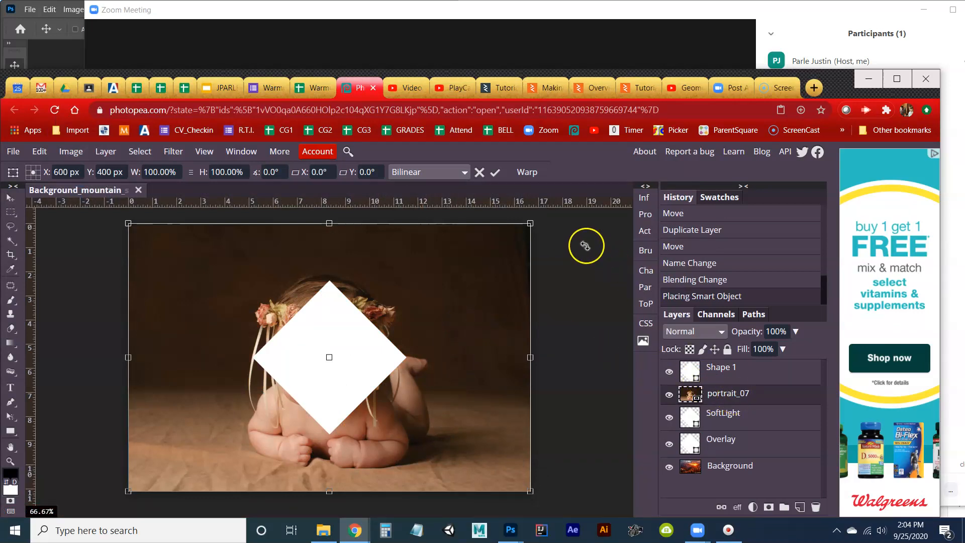
left_click(494, 172)
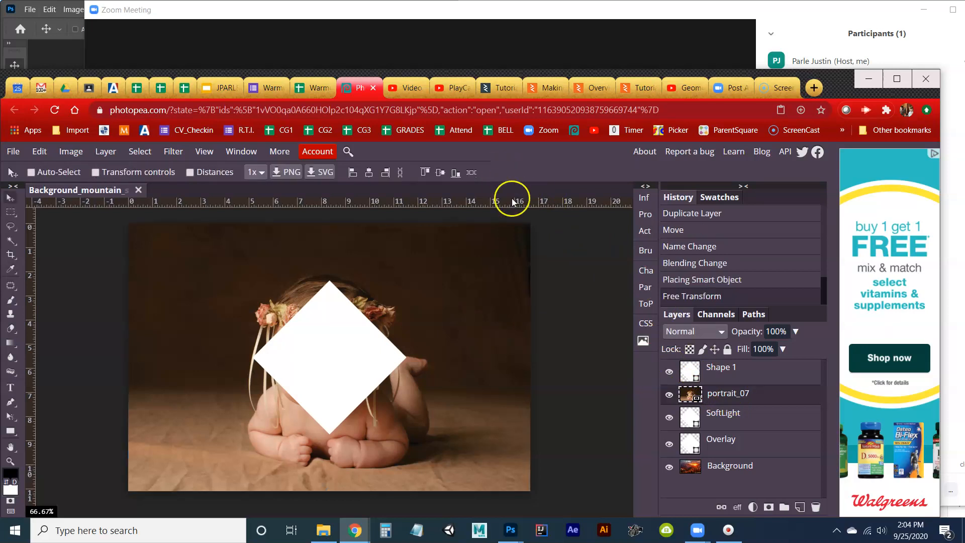
Move the portrait_07 layer directly above Shape 1 and clip it to the white diamond with a clipping mask
left_click_drag(686, 388, 713, 360)
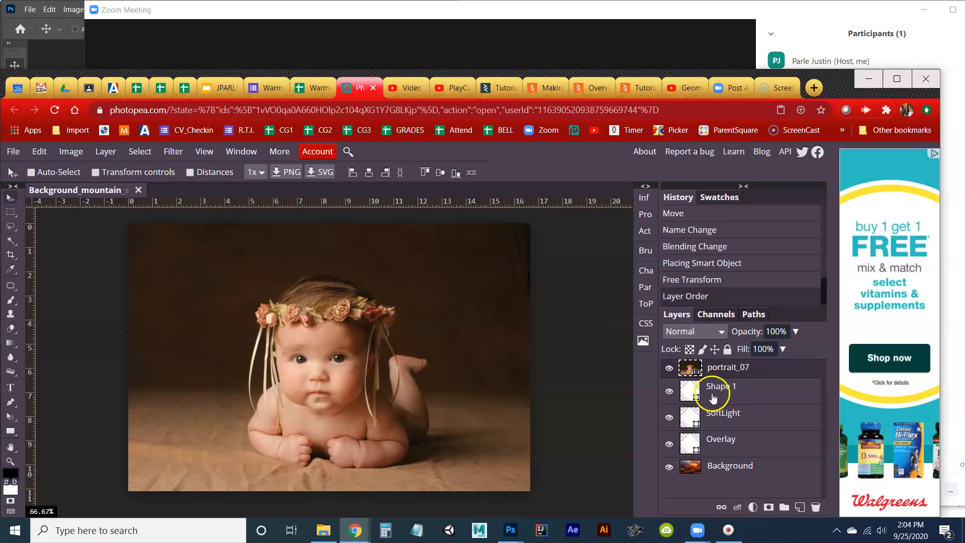
left_click(737, 388)
left_click(744, 372)
right_click(745, 373)
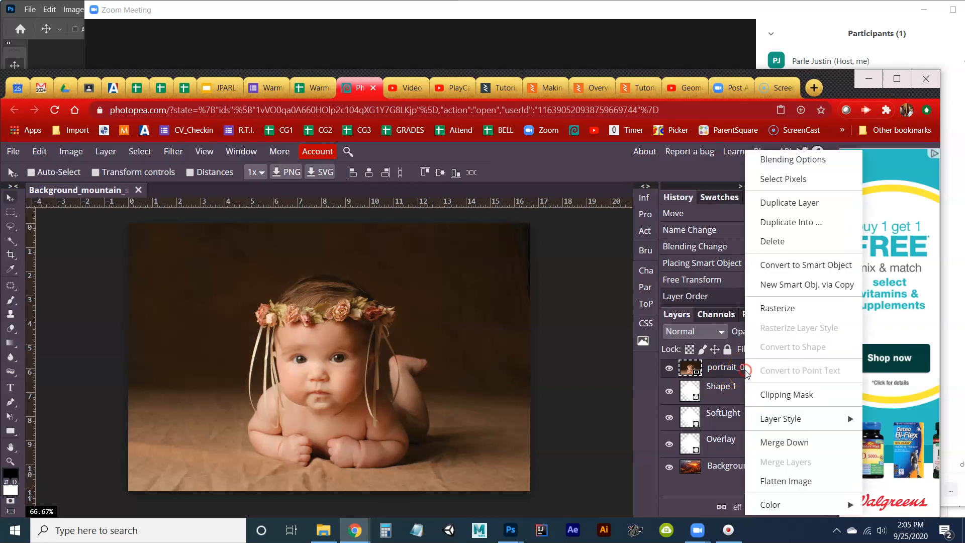
left_click(773, 396)
left_click(688, 371)
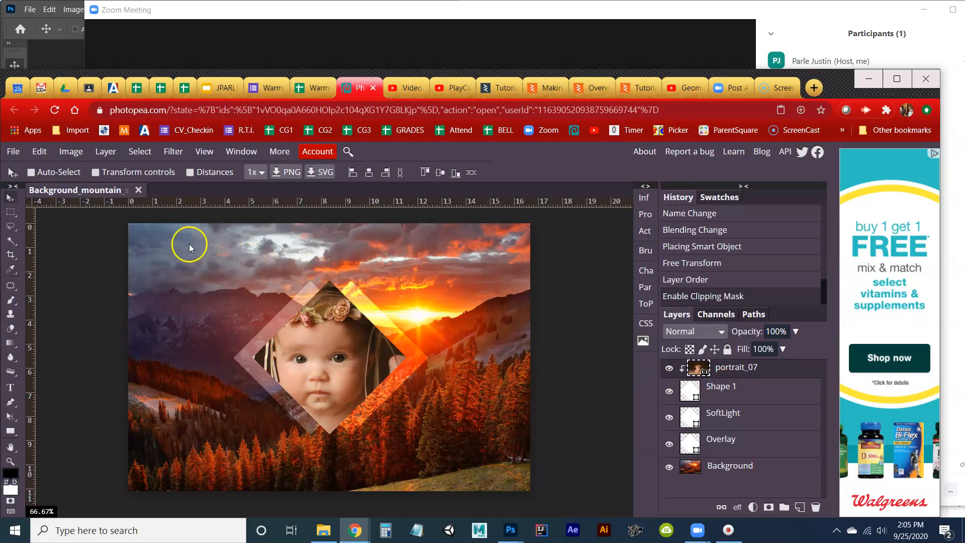
Scale the clipped portrait to about 59% with Free Transform and position the baby in the middle of the diamond
left_click(15, 200)
mouse_move(326, 361)
left_mouse_down()
mouse_move(337, 363)
mouse_move(343, 343)
mouse_move(306, 340)
mouse_move(299, 367)
mouse_move(333, 388)
mouse_move(357, 365)
mouse_move(323, 332)
mouse_move(282, 335)
mouse_move(291, 366)
mouse_move(334, 374)
mouse_move(342, 363)
mouse_move(334, 363)
left_mouse_up()
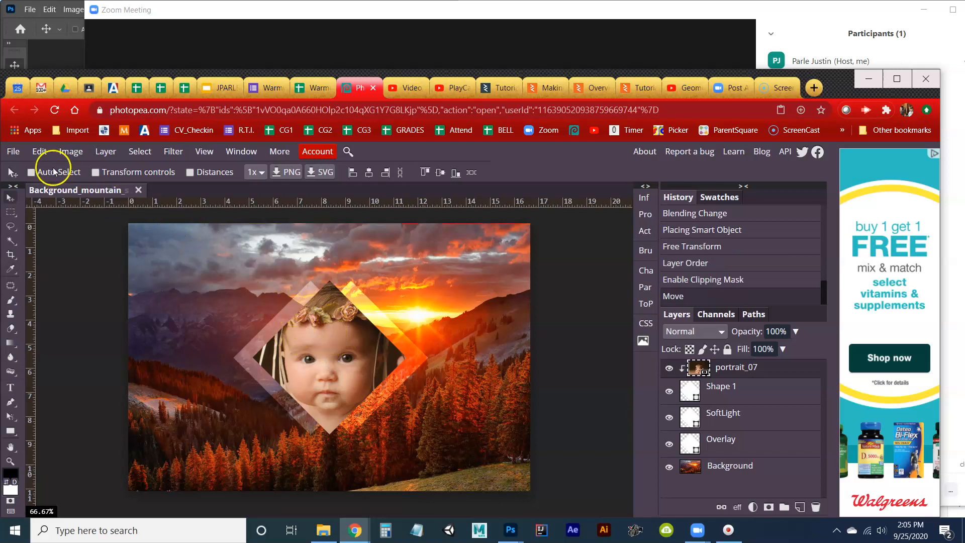
left_click(40, 152)
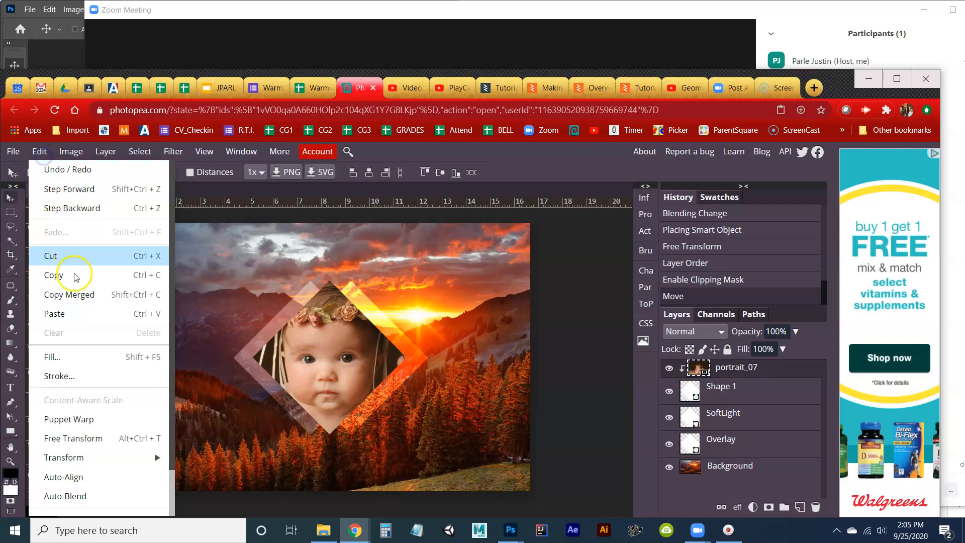
left_click(83, 438)
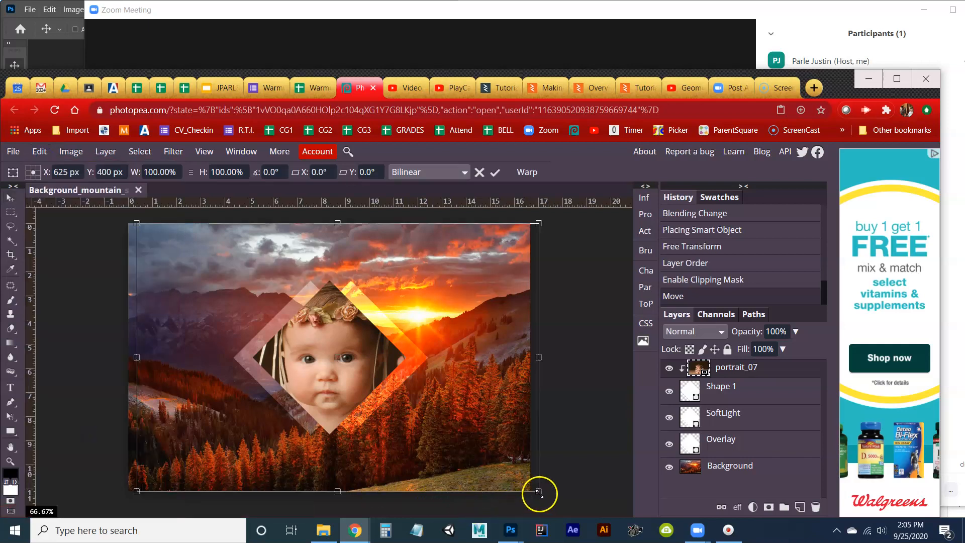
left_click_drag(539, 491, 422, 457)
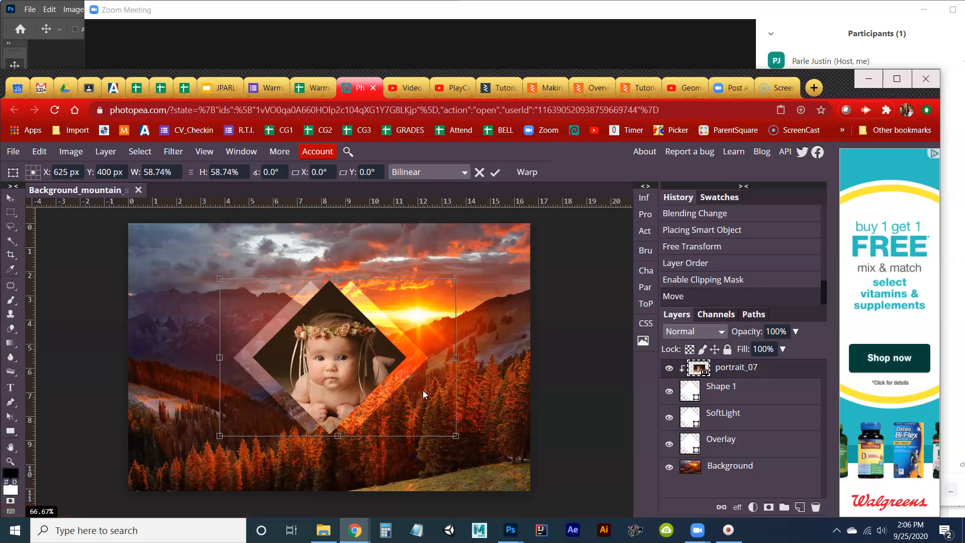
left_click(493, 173)
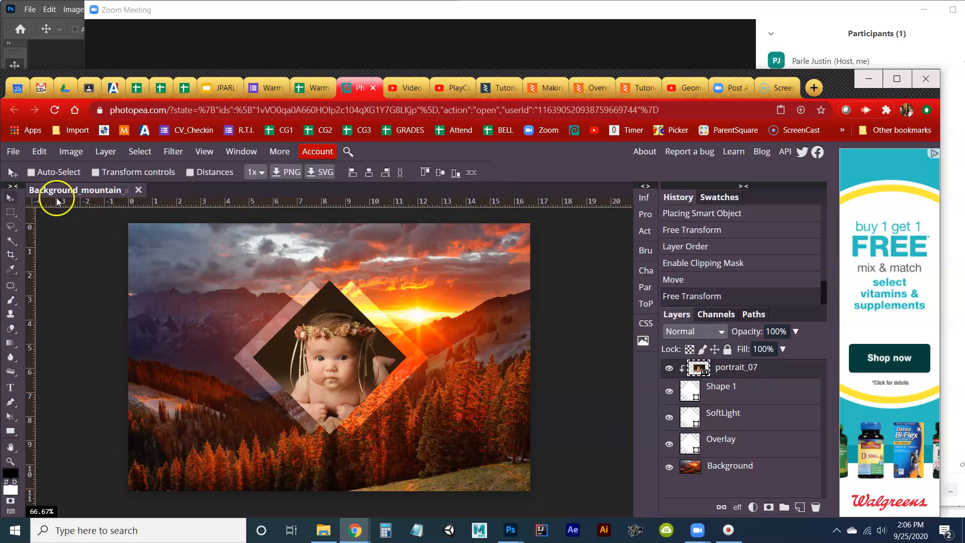
left_click_drag(350, 372, 343, 372)
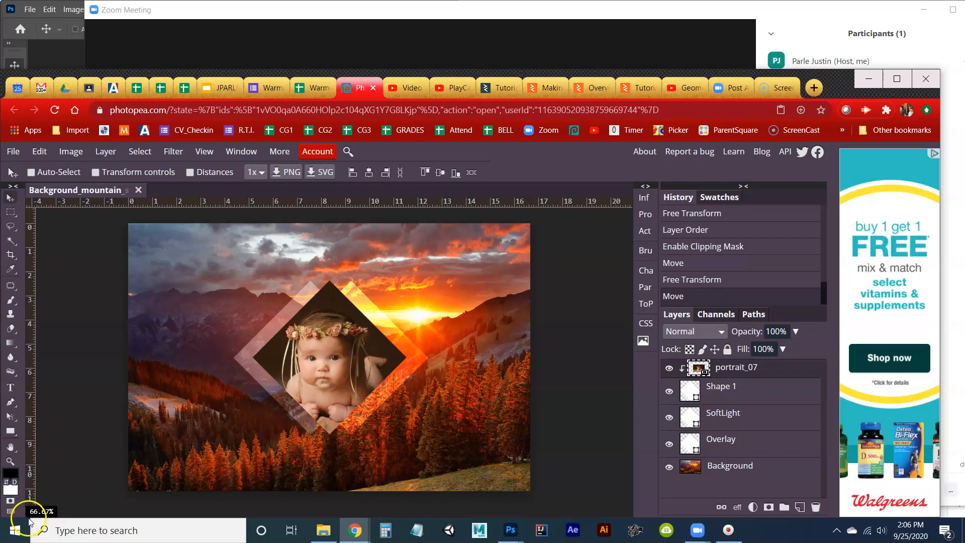
left_click(16, 531)
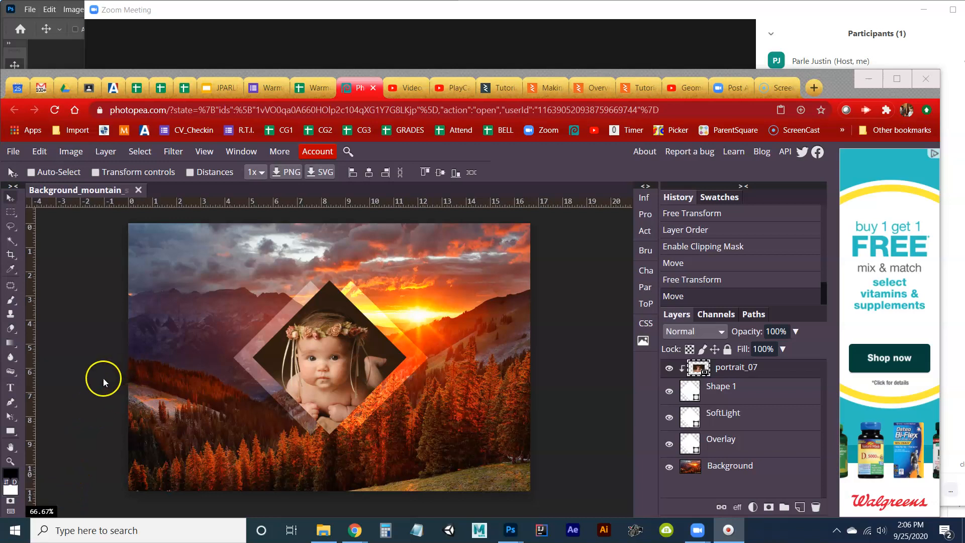
Draw a straight vertical white line, 5 px wide, over the mountains to the left of the diamond with the Line tool
left_click(12, 431)
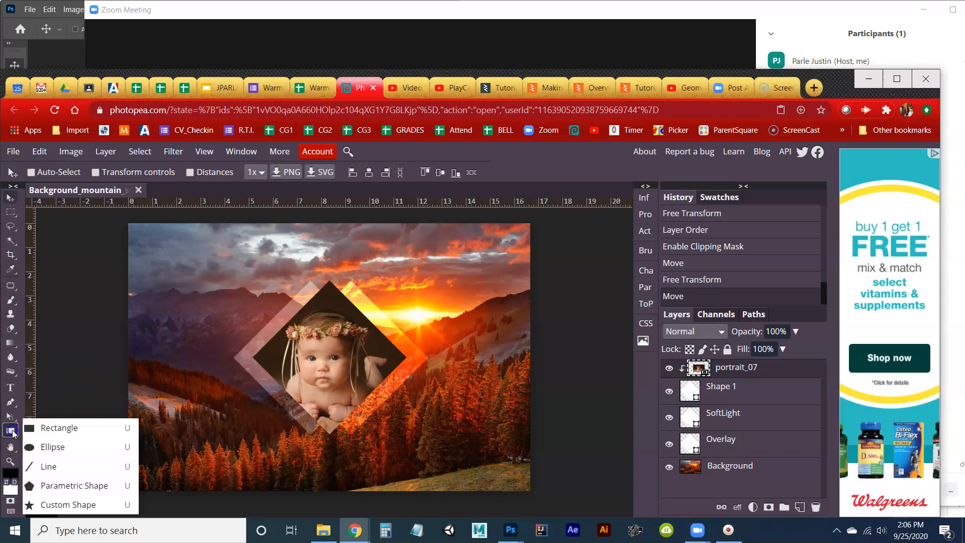
left_click(56, 466)
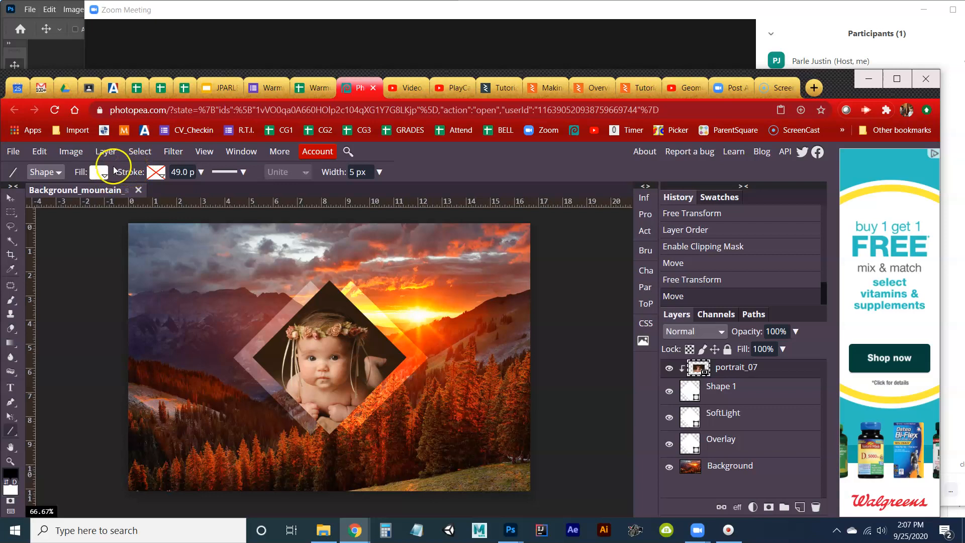
left_click(99, 173)
left_click_drag(175, 255, 179, 273)
left_click_drag(184, 308, 169, 380)
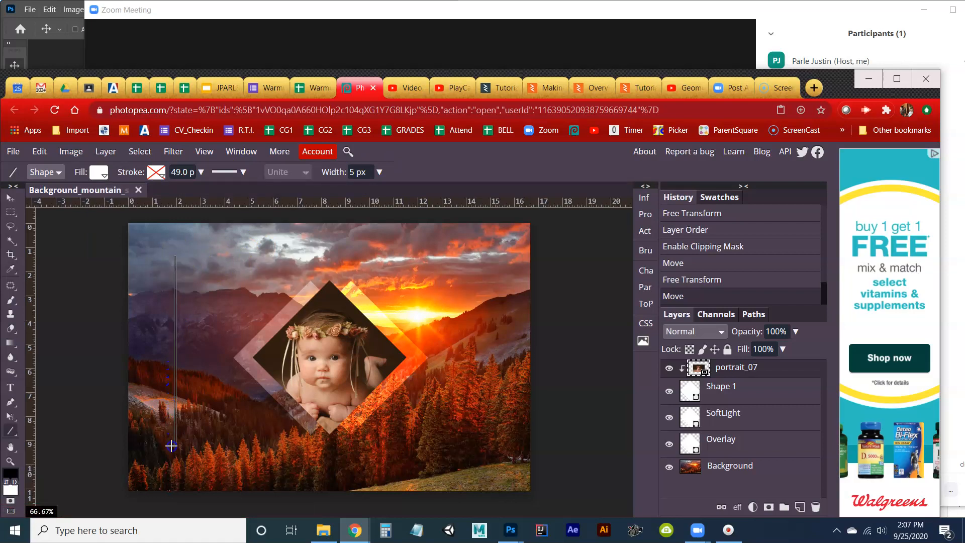
left_click_drag(172, 478, 172, 479)
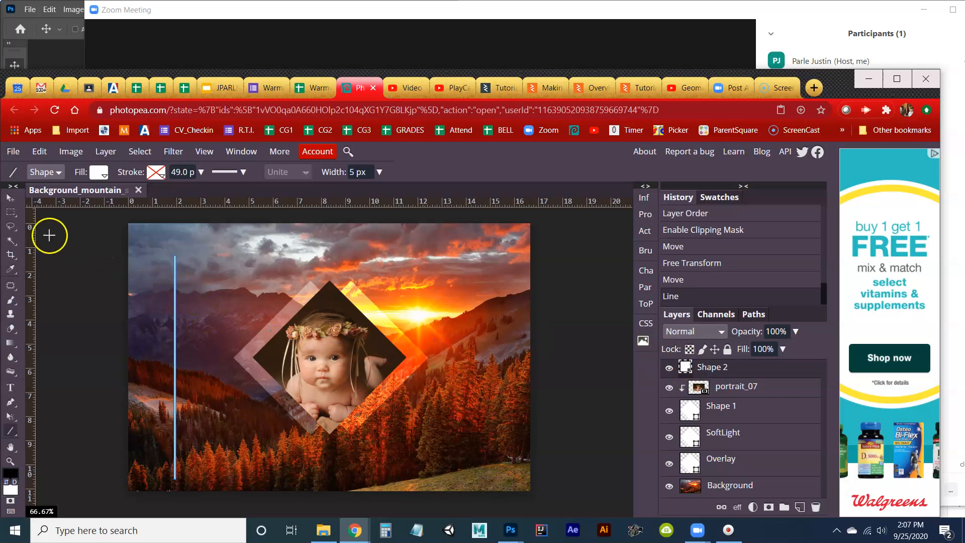
Shift the vertical line slightly up and toward the diamond, and rotate it by 45°
left_click(11, 199)
left_click_drag(173, 333, 189, 325)
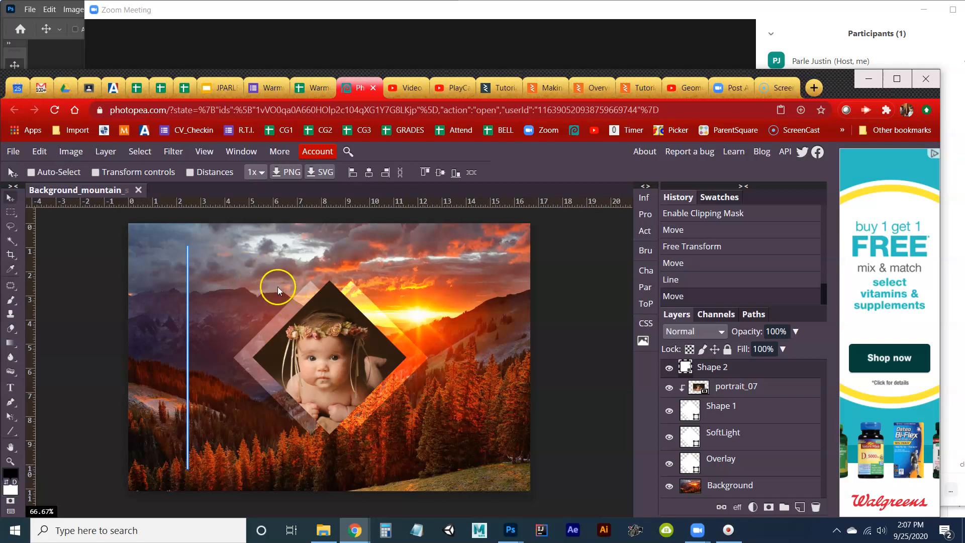
left_click(40, 151)
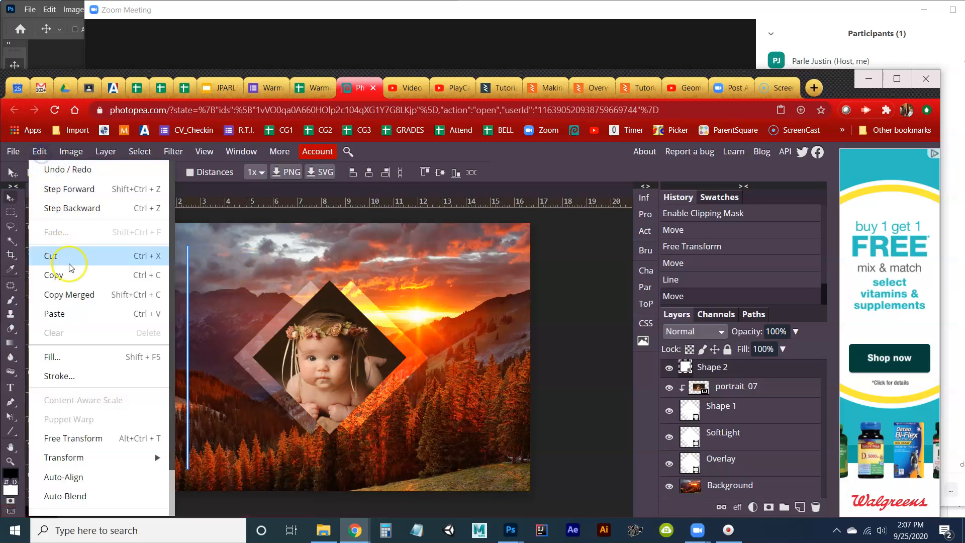
mouse_move(96, 457)
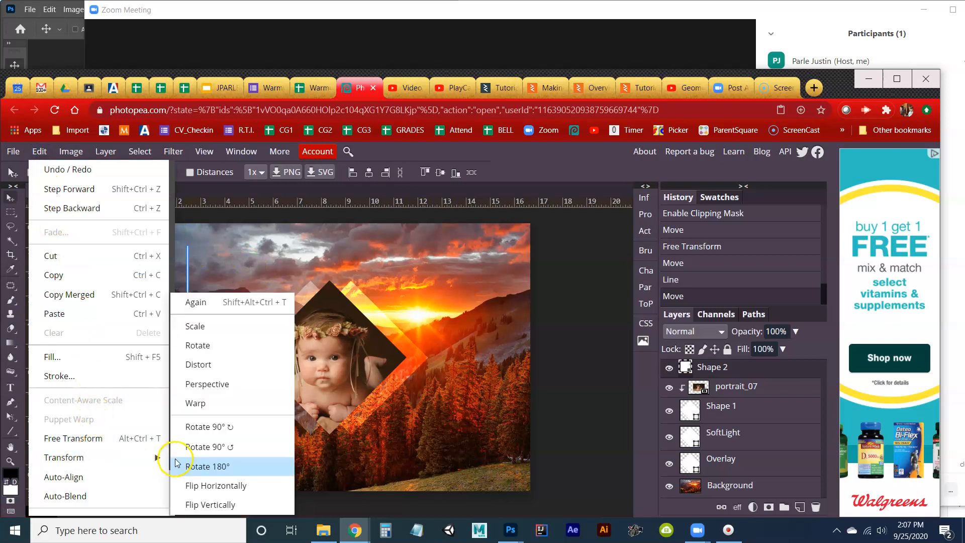
left_click(197, 345)
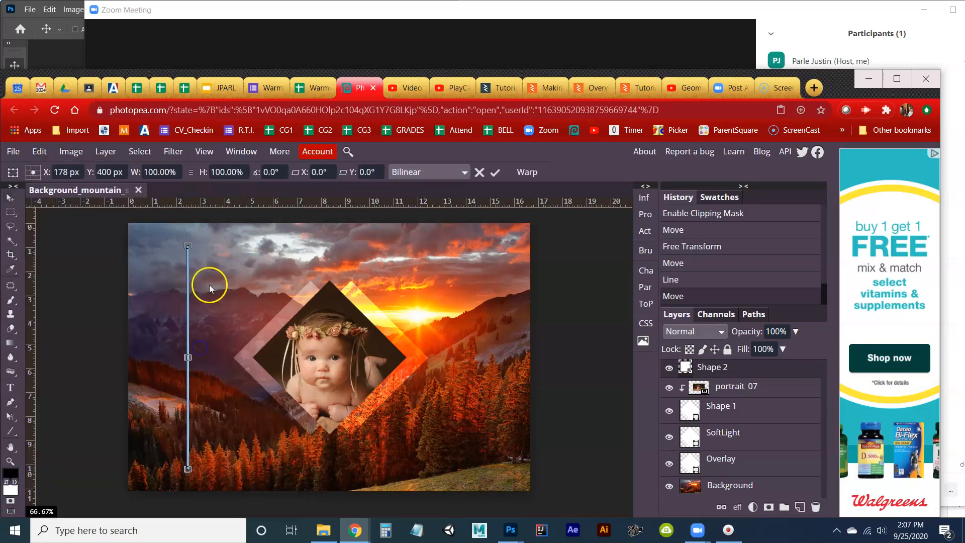
left_click(269, 174)
key("Return")
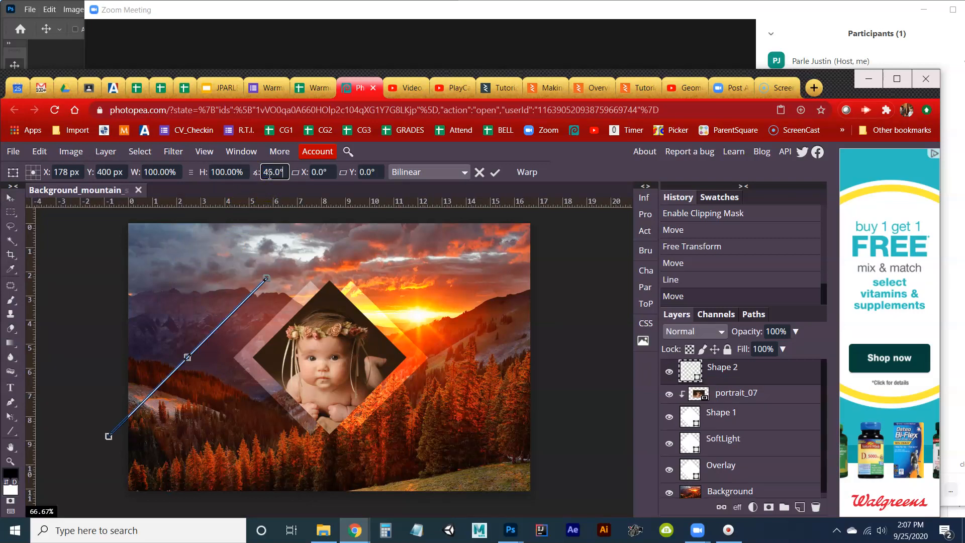
left_click(496, 173)
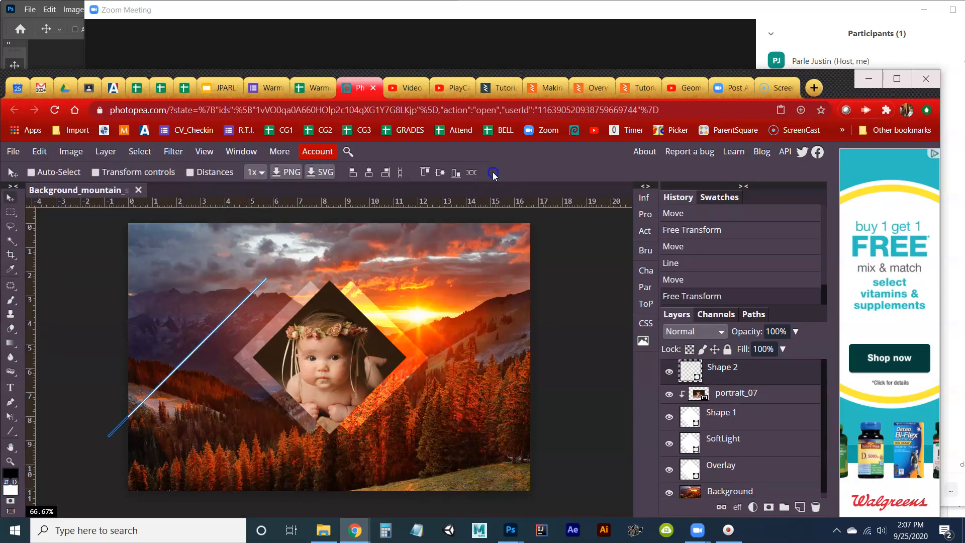
Move the diagonal line across the portrait diamond and place its Shape 2 layer directly below Shape 1
left_click_drag(186, 359, 339, 366)
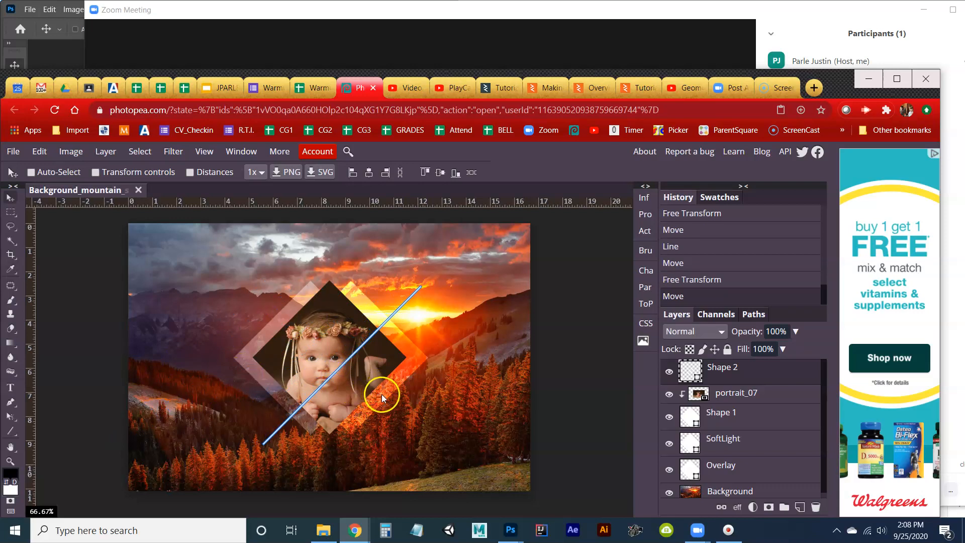
left_click(723, 370)
left_click_drag(726, 371, 728, 427)
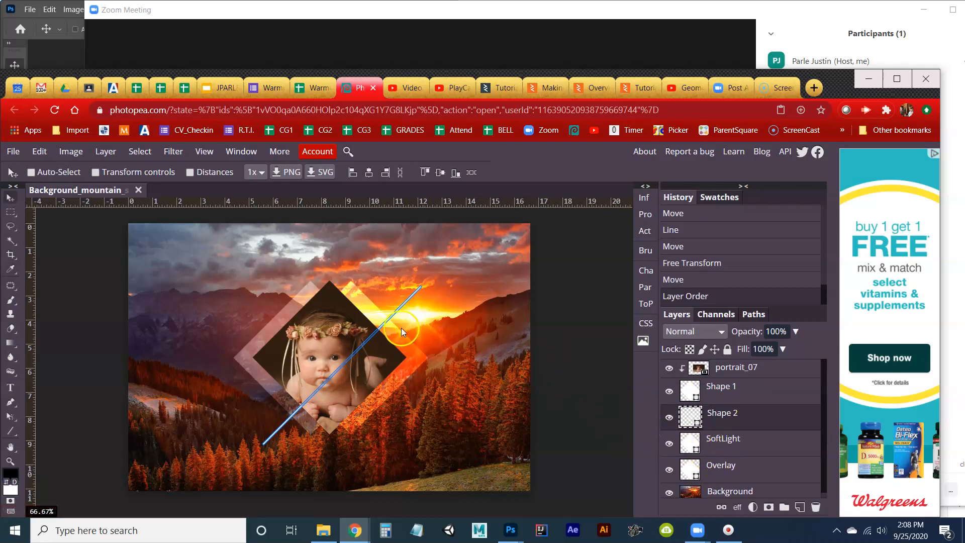
Nudge the diagonal line toward the diamond's lower-right edge so both ends extend past the diamond
left_click_drag(390, 318, 399, 327)
left_click(384, 297)
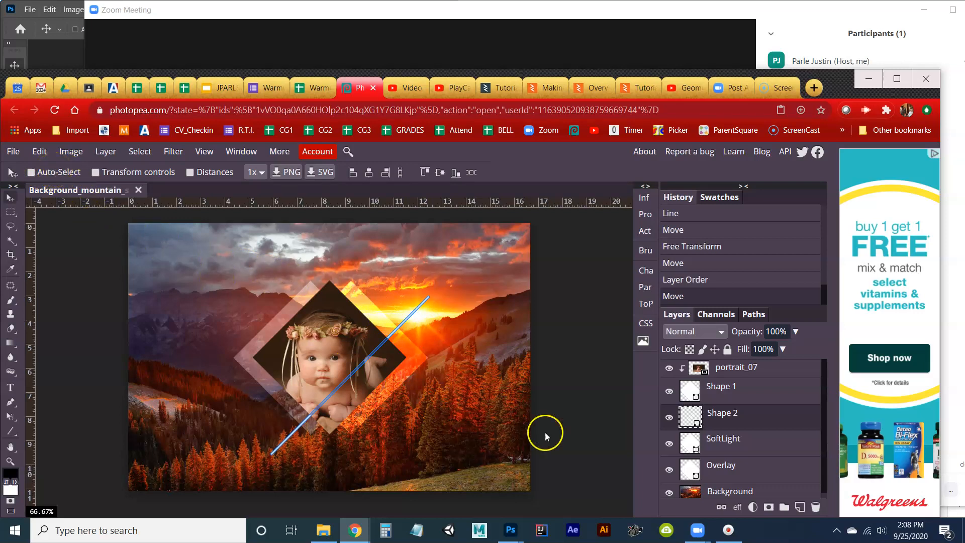
left_click(711, 415)
left_click(256, 302)
left_click(390, 381)
left_click_drag(404, 325, 412, 321)
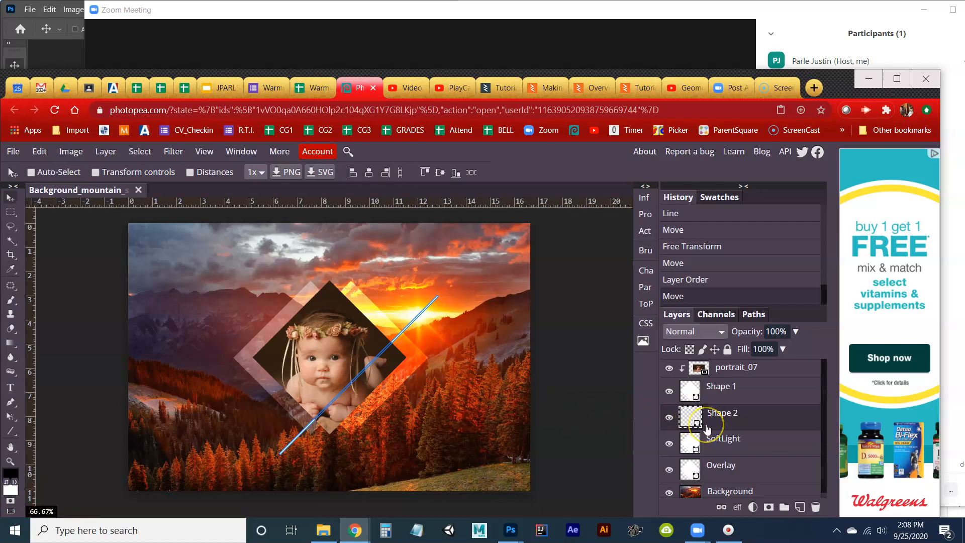
Duplicate the diagonal line, offset the copy down and to the left, and shift the original line up and to the right
key("ctrl+j")
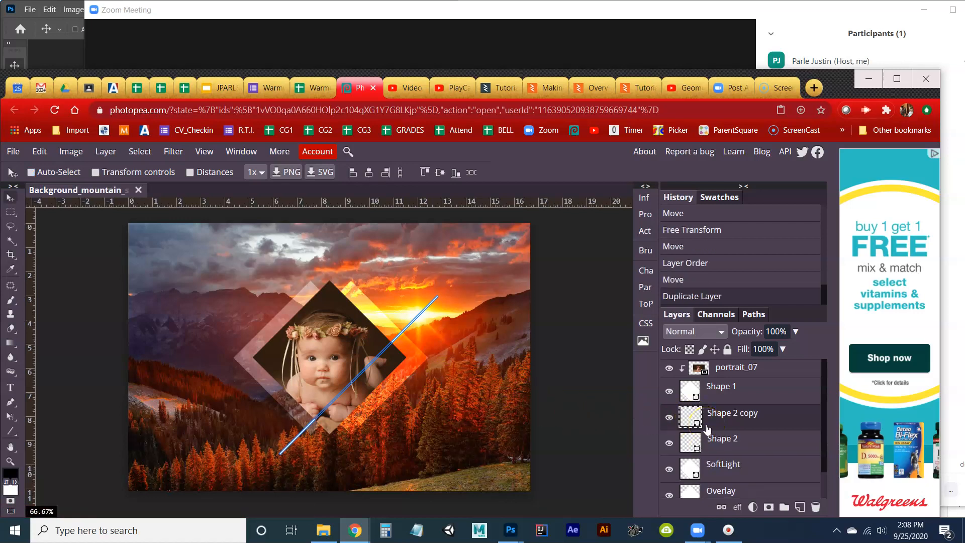
left_click_drag(391, 344, 371, 358)
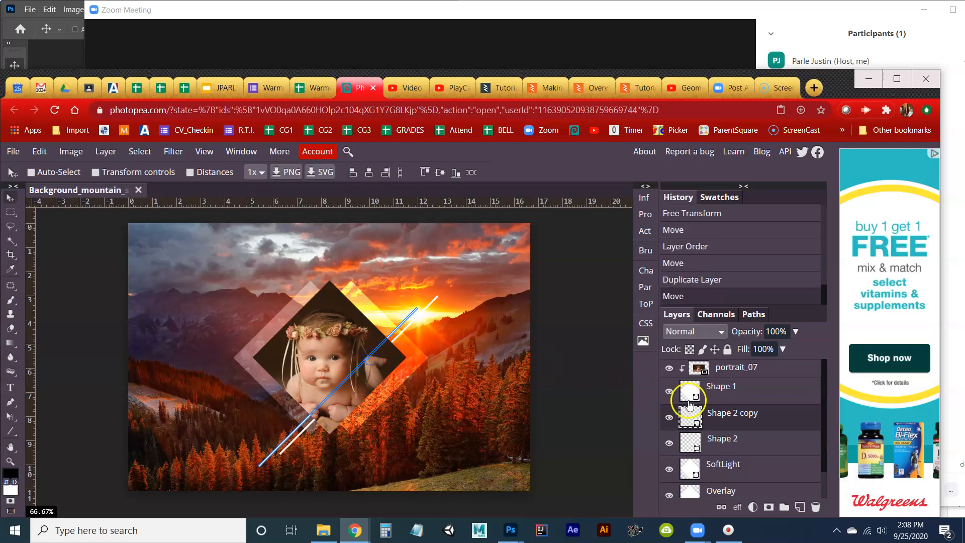
left_click(718, 441)
mouse_move(420, 317)
left_mouse_down()
mouse_move(436, 306)
mouse_move(411, 316)
mouse_move(419, 311)
left_mouse_up()
left_click(724, 417)
Duplicate the Shape 2 copy line and offset the new copy slightly left to form a third parallel line
left_click(731, 420)
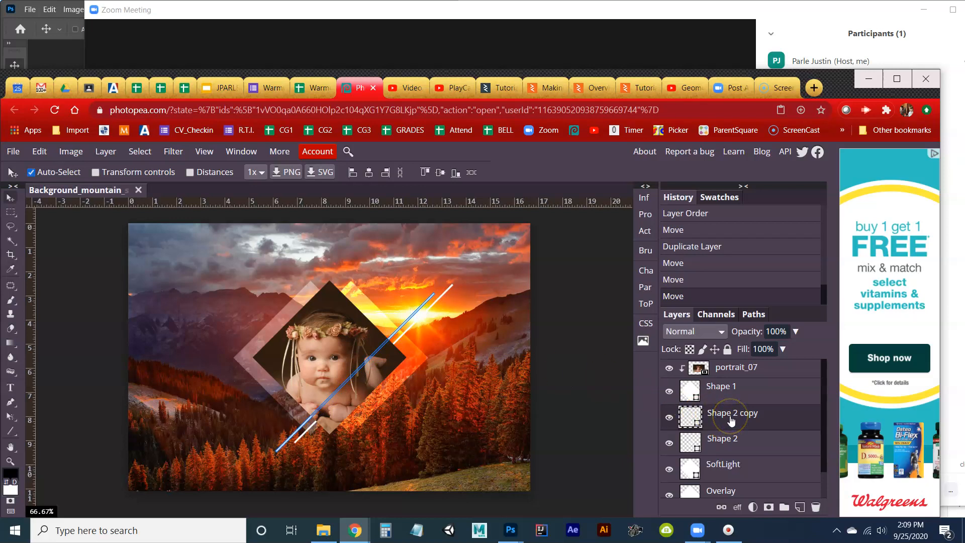
key("ctrl+j")
mouse_move(406, 324)
left_mouse_down()
mouse_move(384, 334)
mouse_move(411, 305)
mouse_move(392, 331)
left_mouse_up()
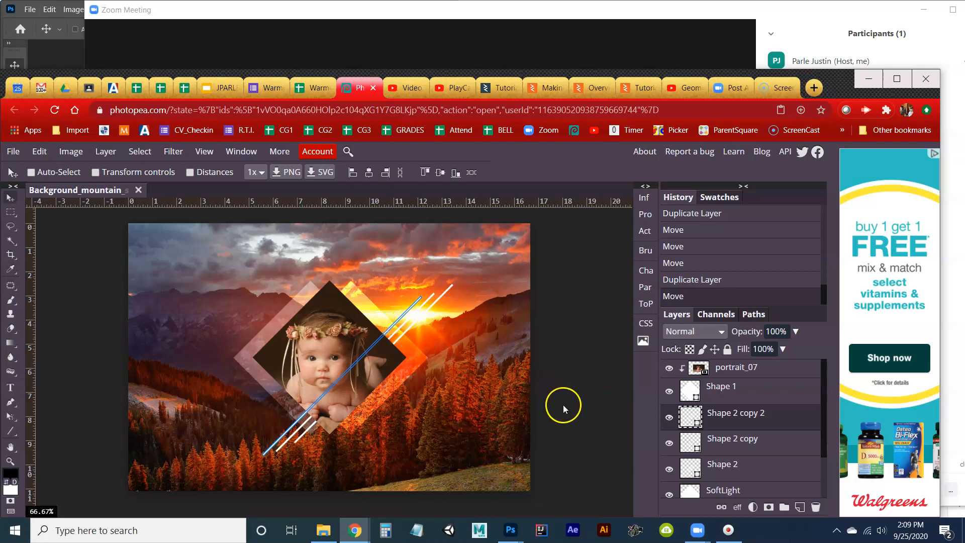
Draw a white square about 7 in wide with the Rectangle tool directly above the Background layer, behind the portrait diamond
scroll(753, 427, "down", 2)
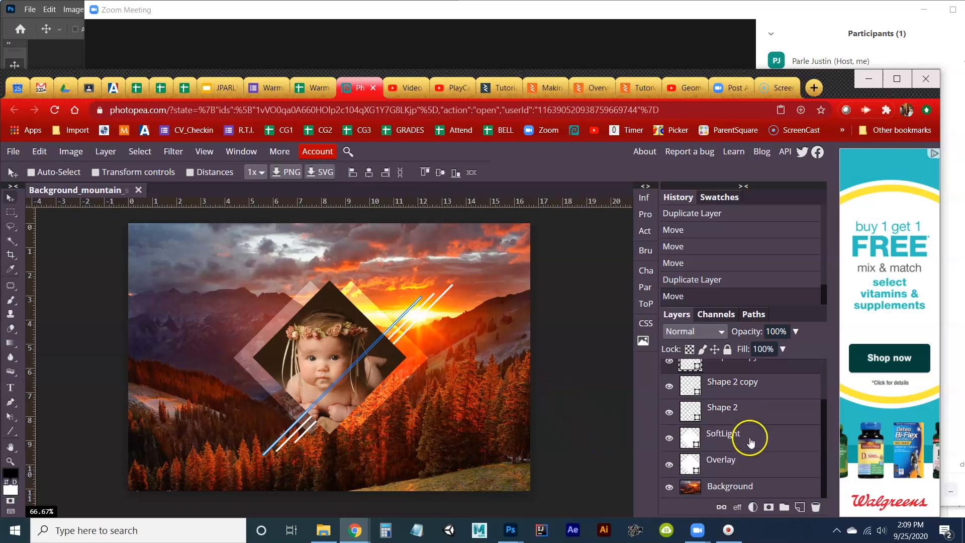
left_click(743, 487)
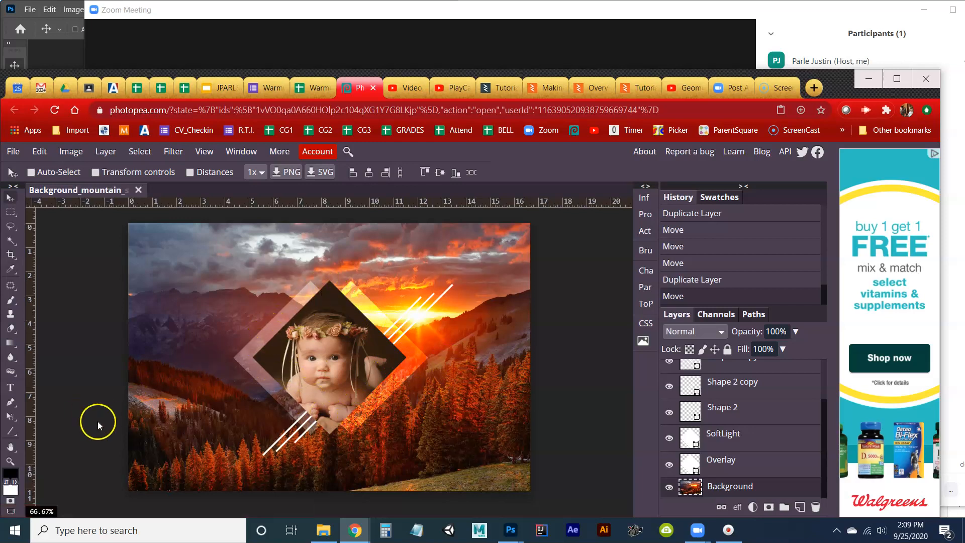
left_click(11, 430)
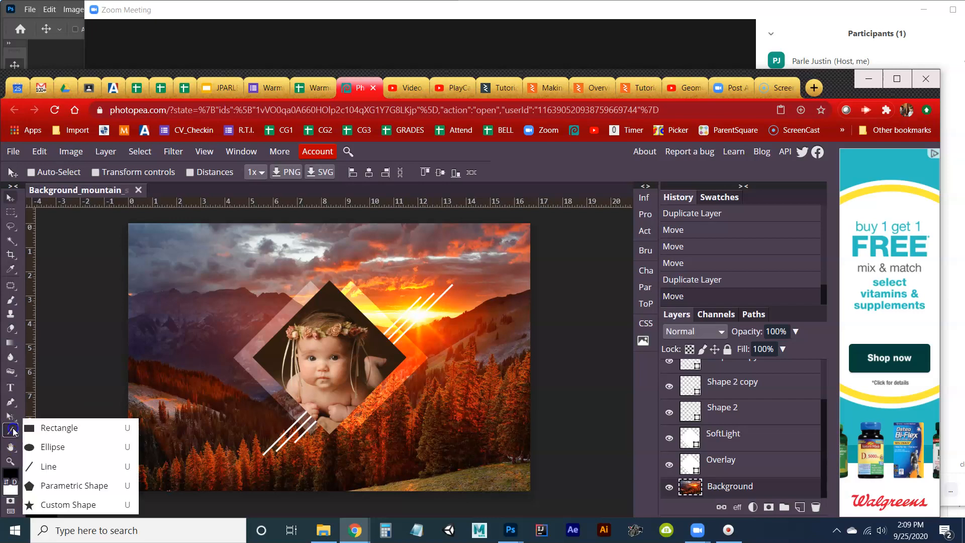
left_click(43, 428)
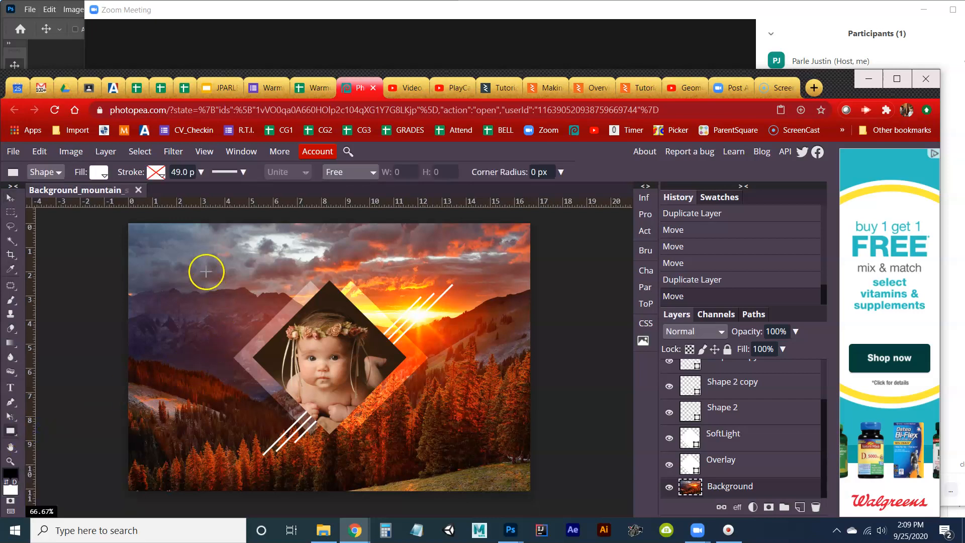
left_click_drag(202, 259, 371, 473)
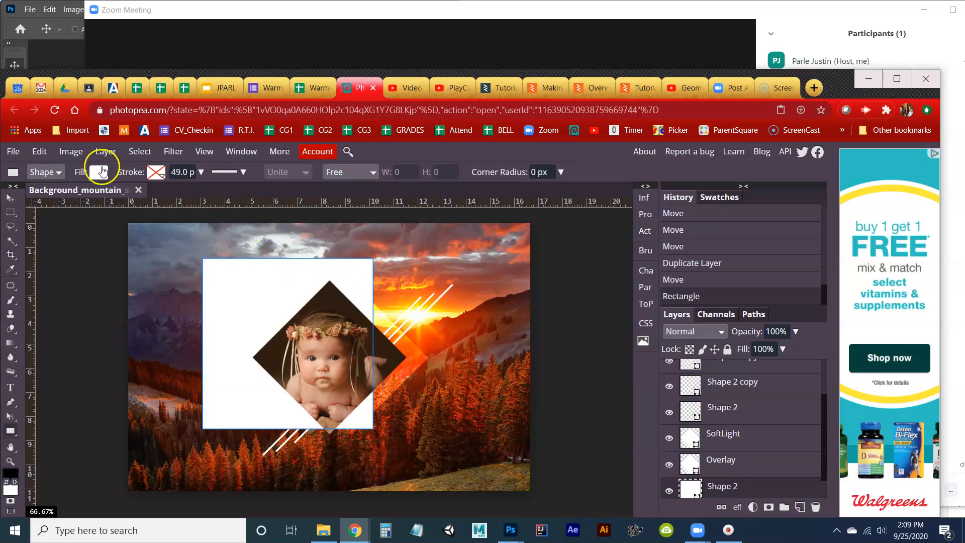
left_click(157, 177)
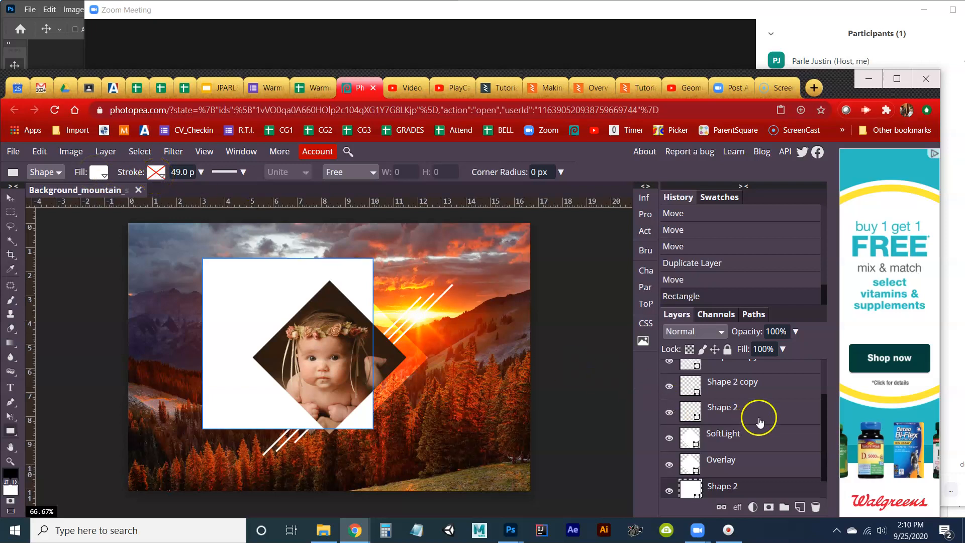
Center the white square horizontally and vertically on the Background layer
scroll(759, 425, "down", 1)
left_click(725, 463)
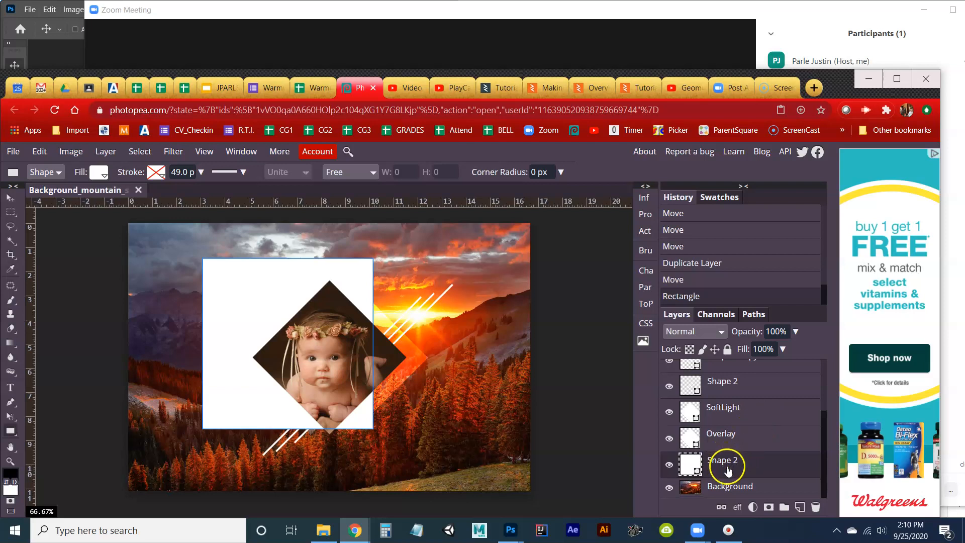
left_click(728, 490)
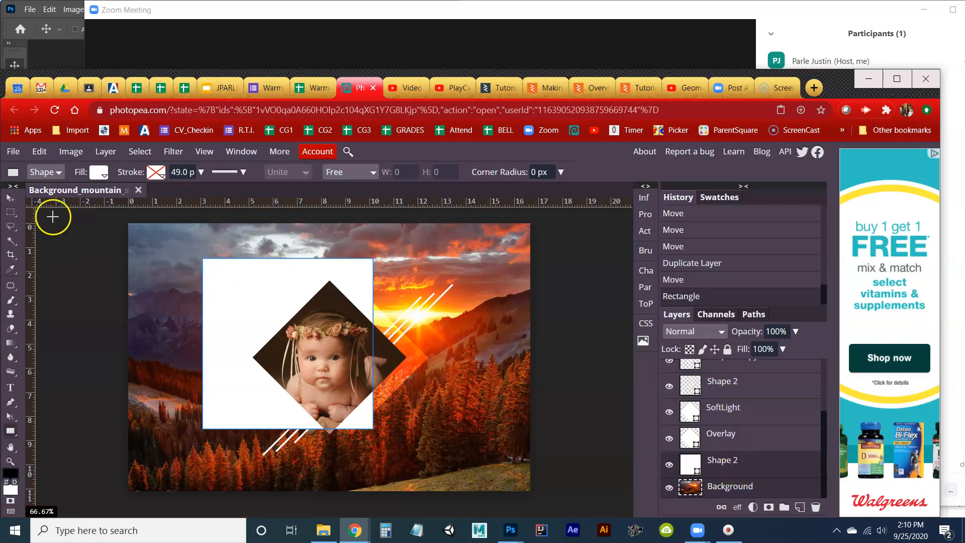
left_click(10, 197)
left_click(369, 173)
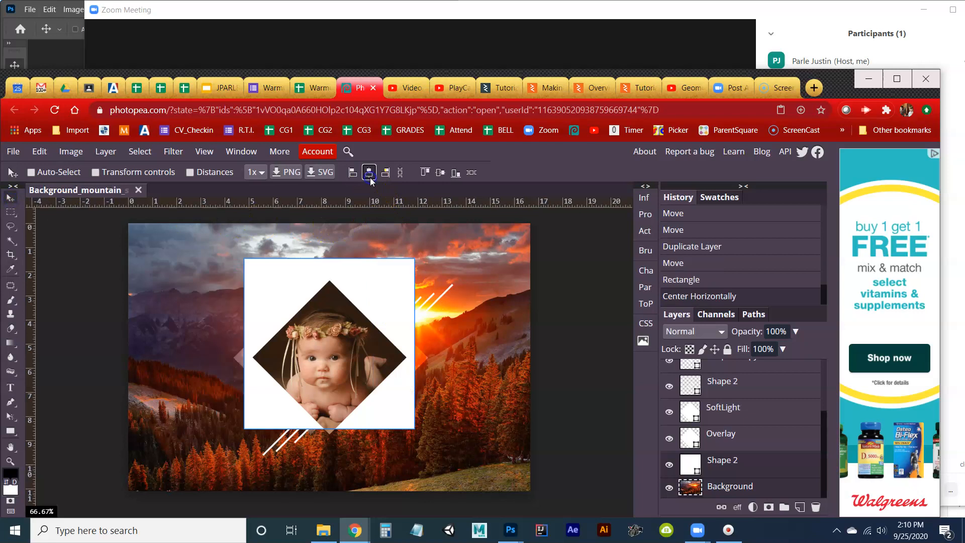
left_click(440, 173)
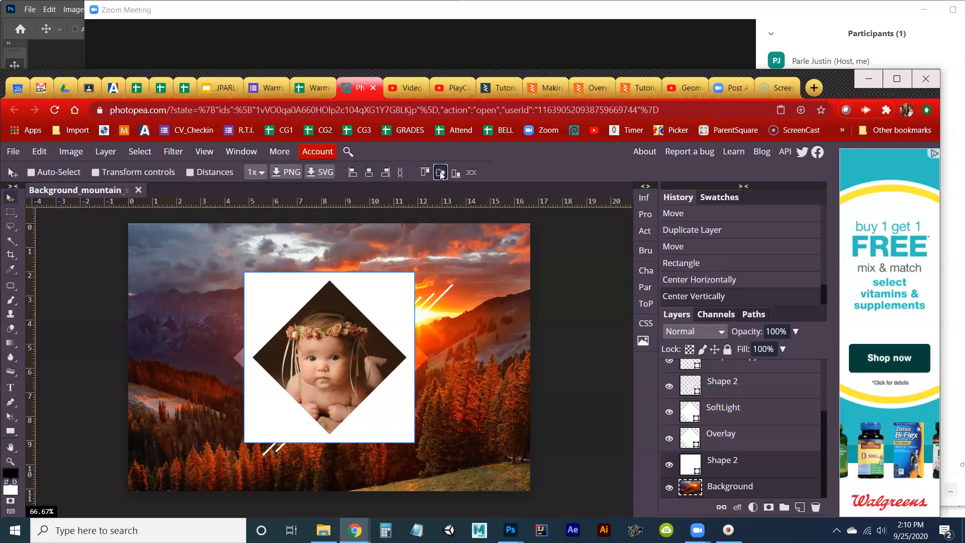
left_click(40, 152)
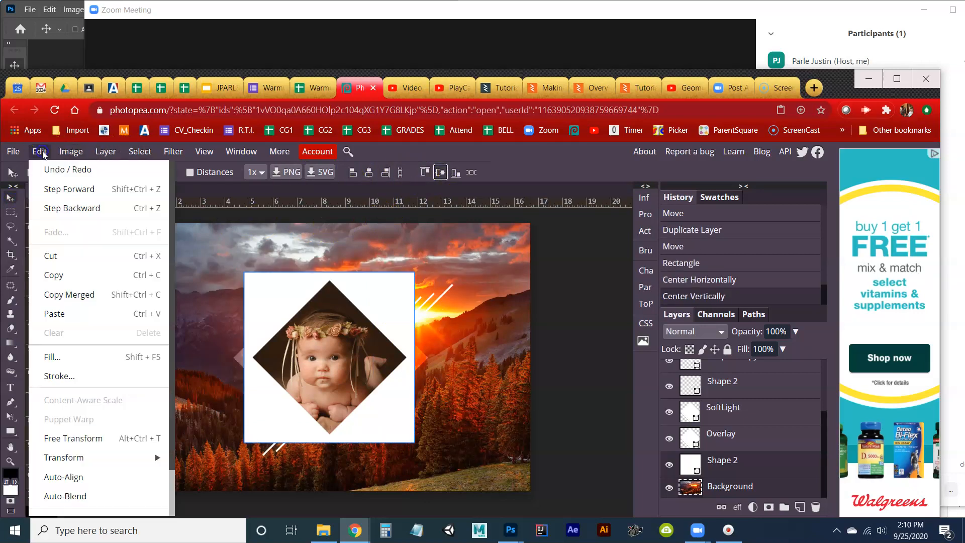
mouse_move(130, 459)
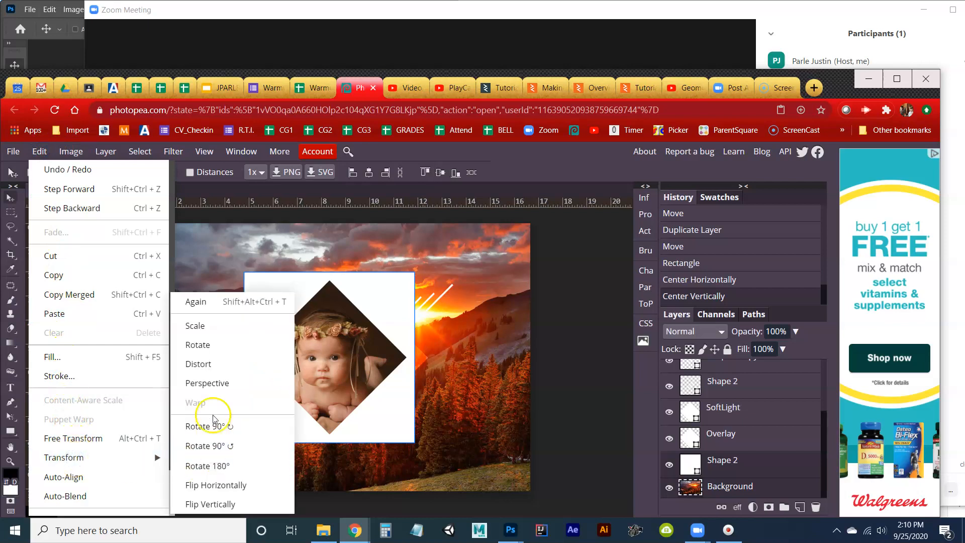
left_click(216, 346)
left_click(266, 172)
type("45")
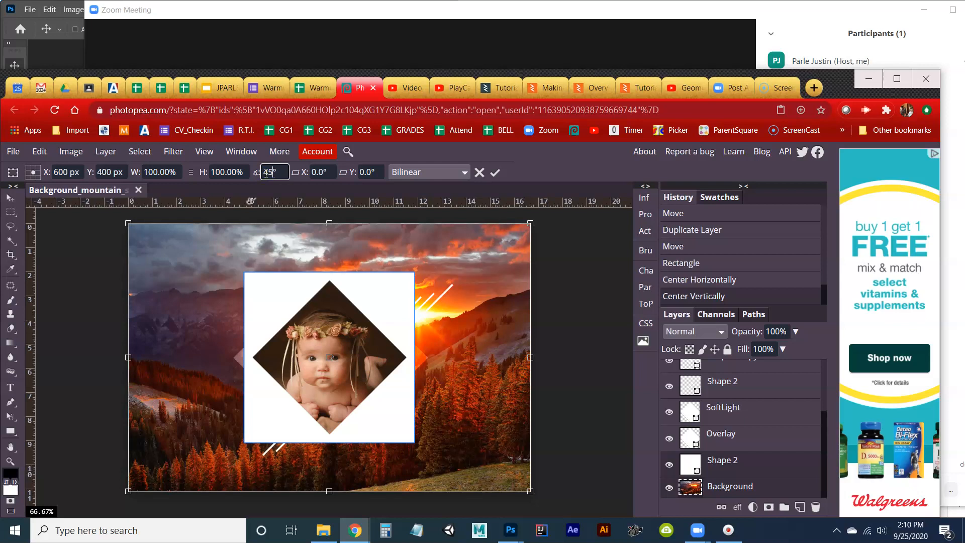
key("Return")
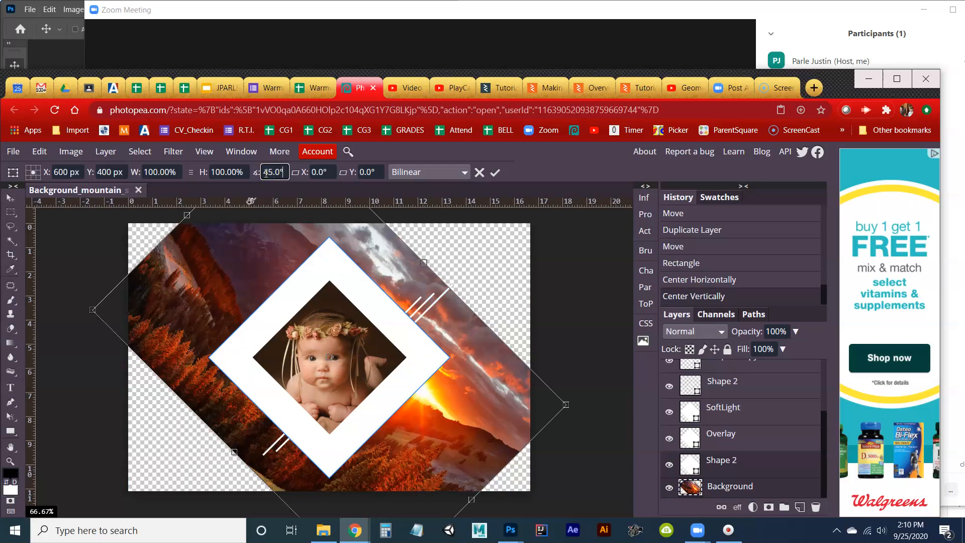
left_click(514, 169)
left_click(479, 172)
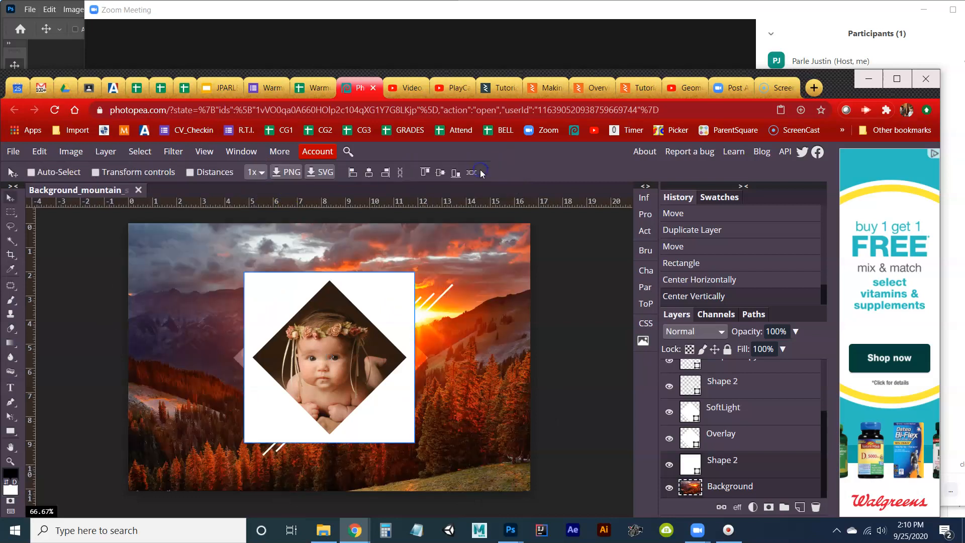
Rotate only the white square on the Shape 2 layer above Background by 45°
left_click(729, 461)
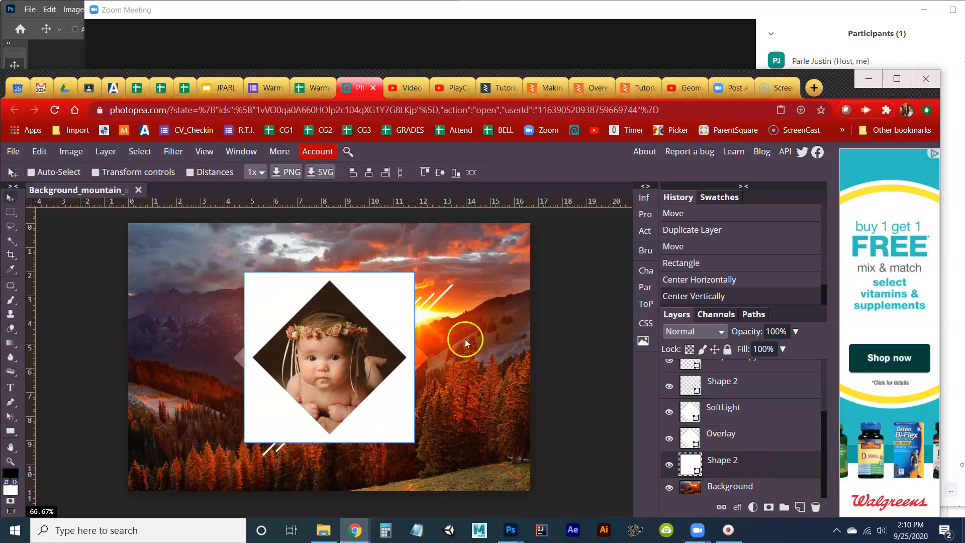
left_click(40, 152)
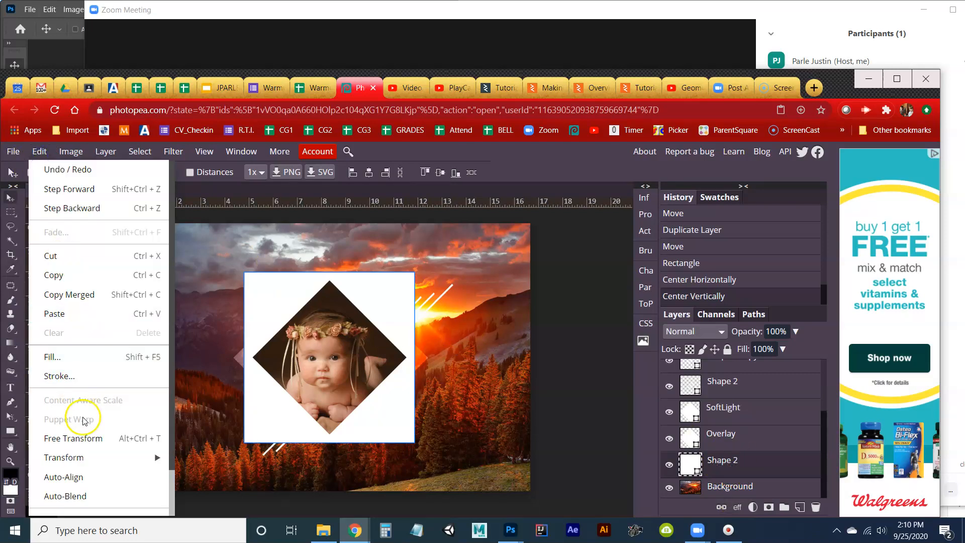
left_click(86, 457)
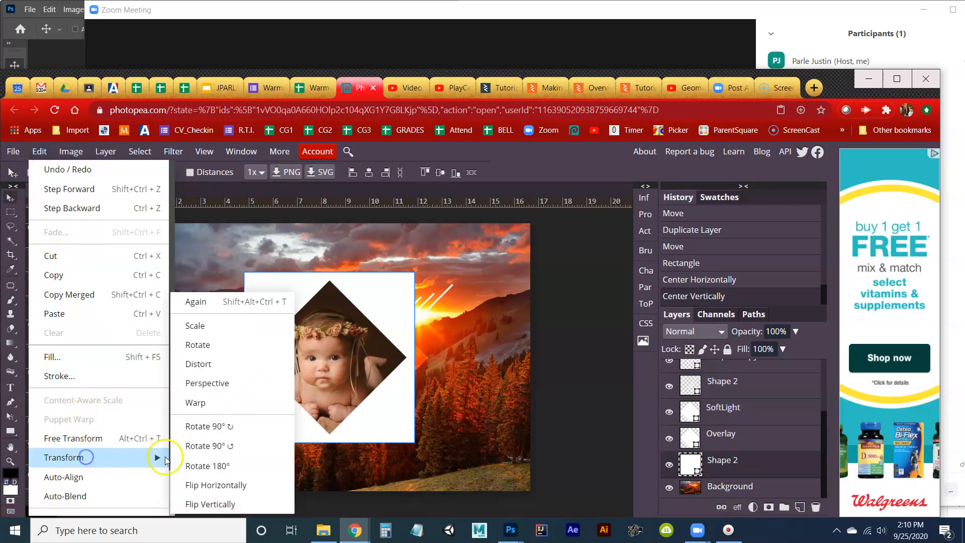
left_click(221, 344)
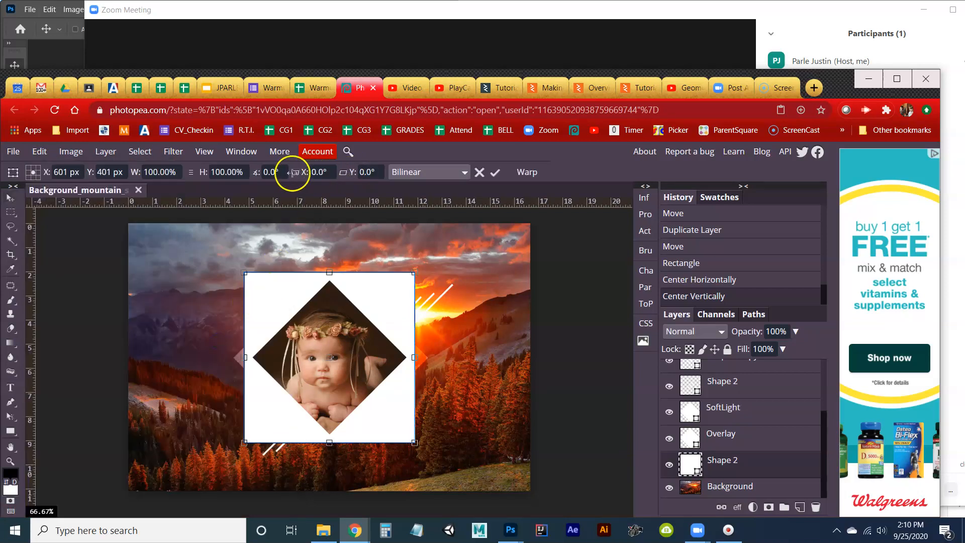
left_click(271, 173)
type("45")
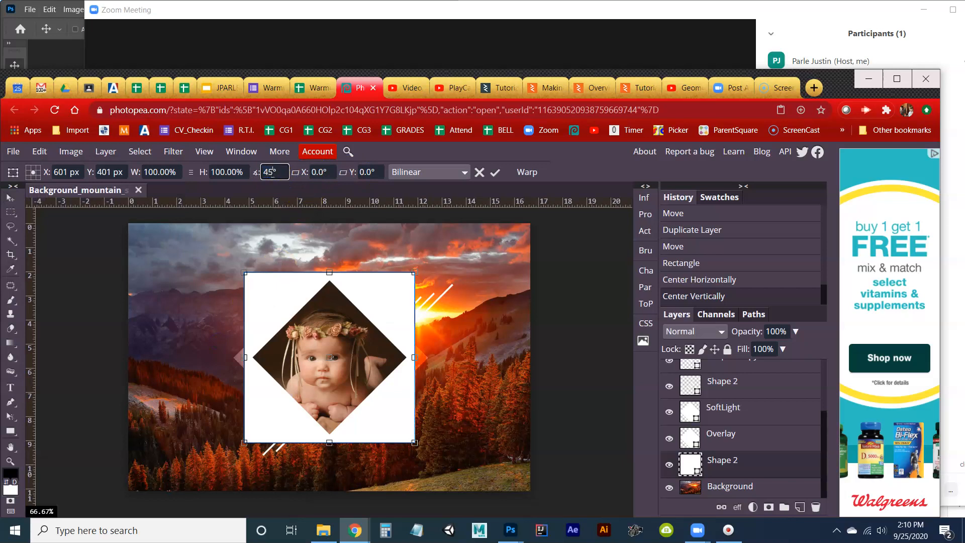
key("Return")
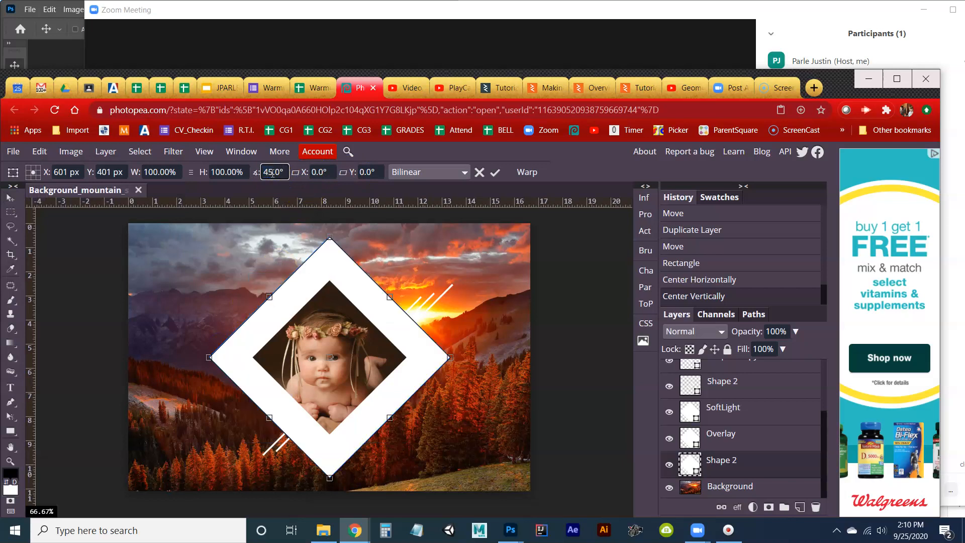
left_click(495, 173)
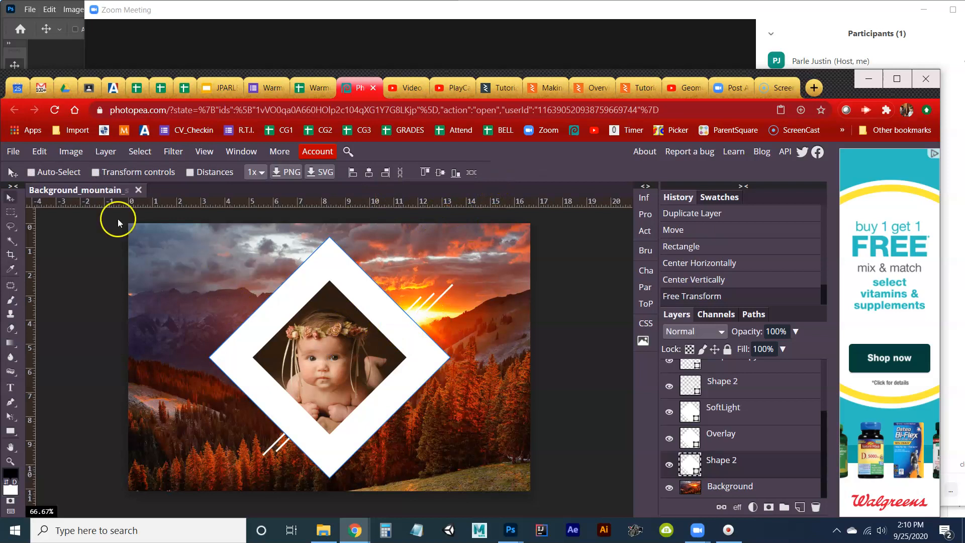
Scale the white diamond directly above Background down about its center to about 70% with Free Transform
left_click(39, 152)
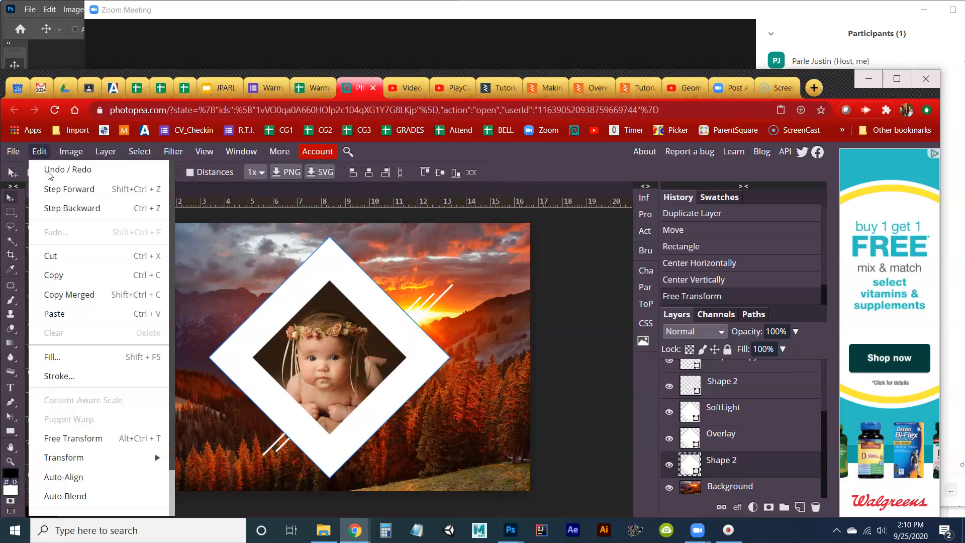
mouse_move(121, 457)
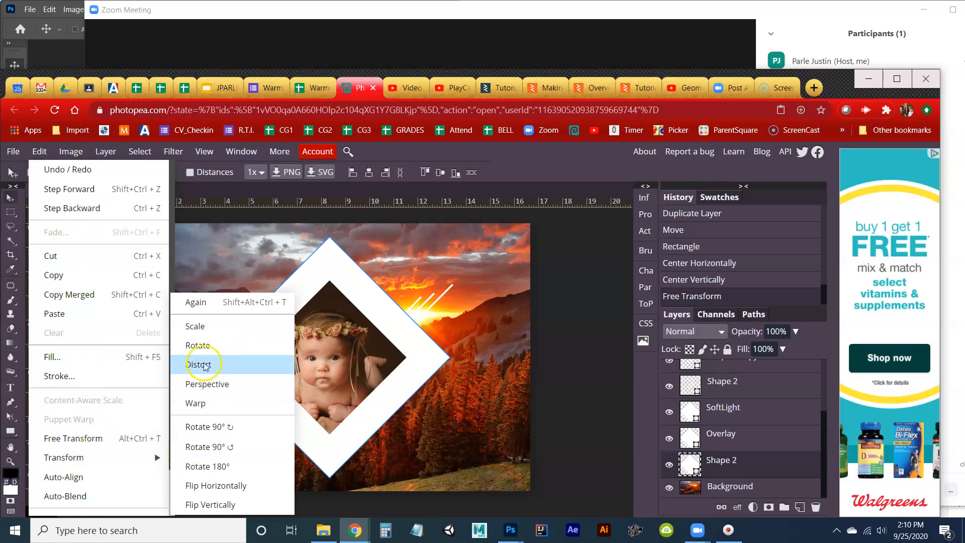
left_click(92, 436)
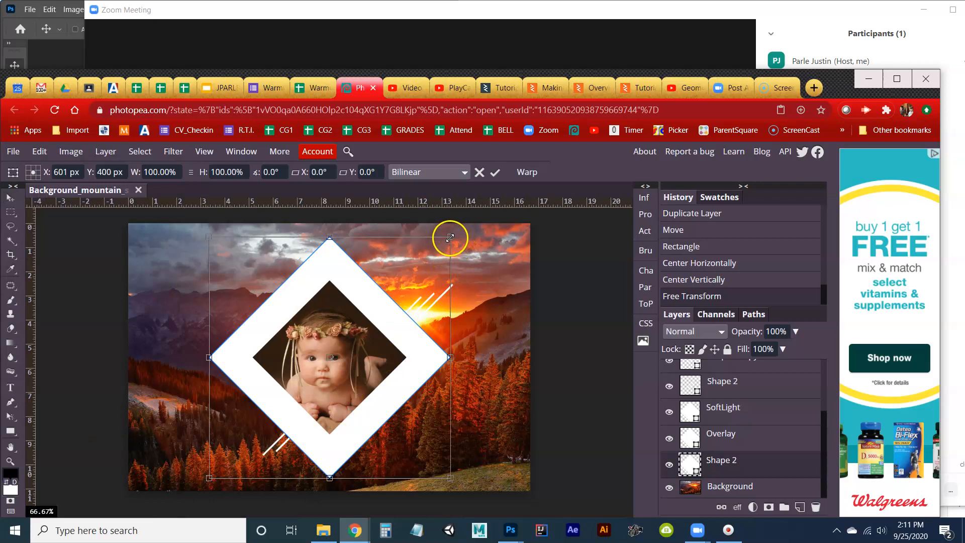
left_click_drag(450, 237, 450, 237)
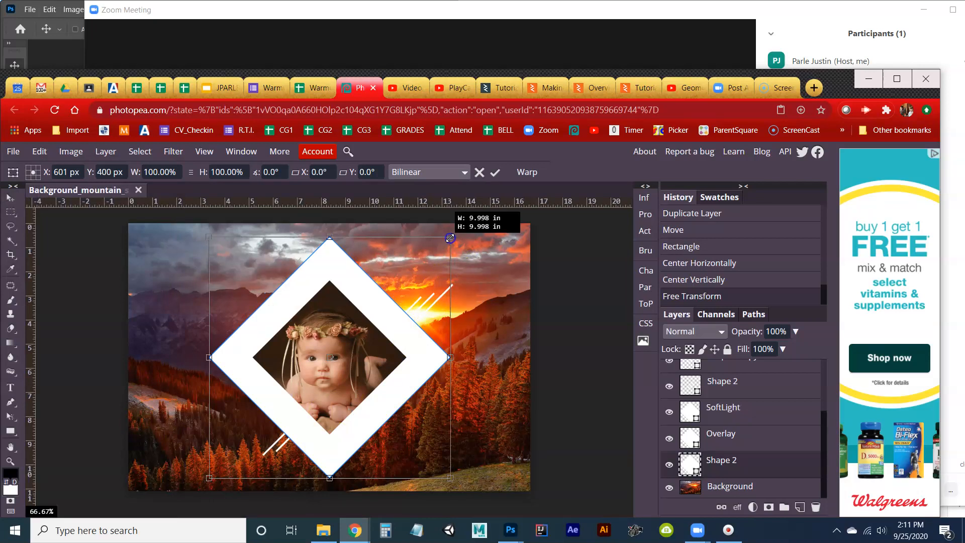
left_click_drag(450, 237, 432, 289)
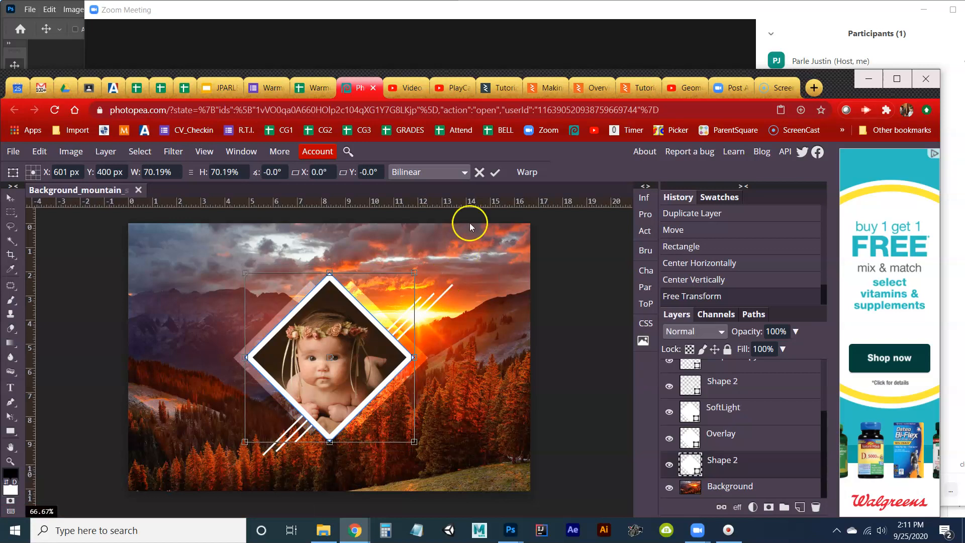
left_click(495, 174)
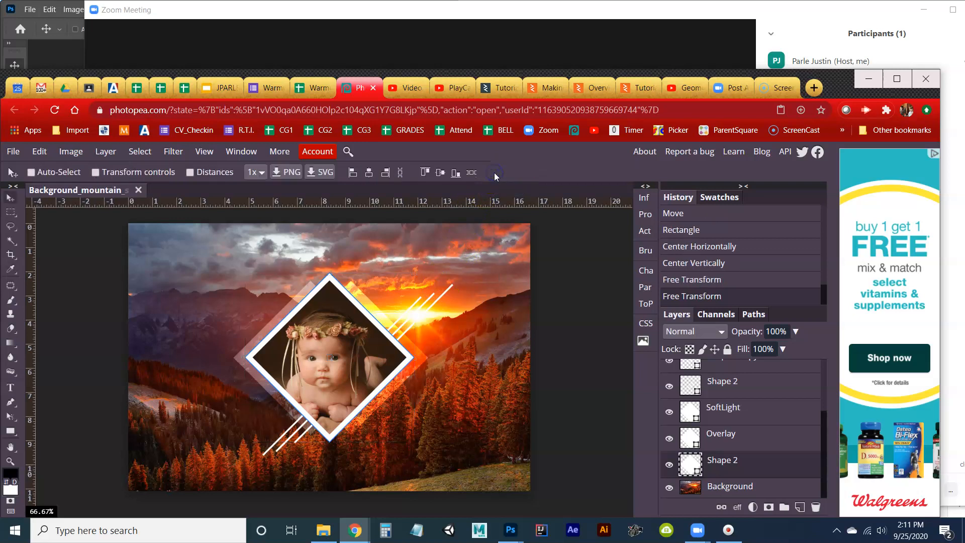
Remove the fill from the scaled white diamond and give it a white stroke 5.1 pt wide
left_click(11, 431)
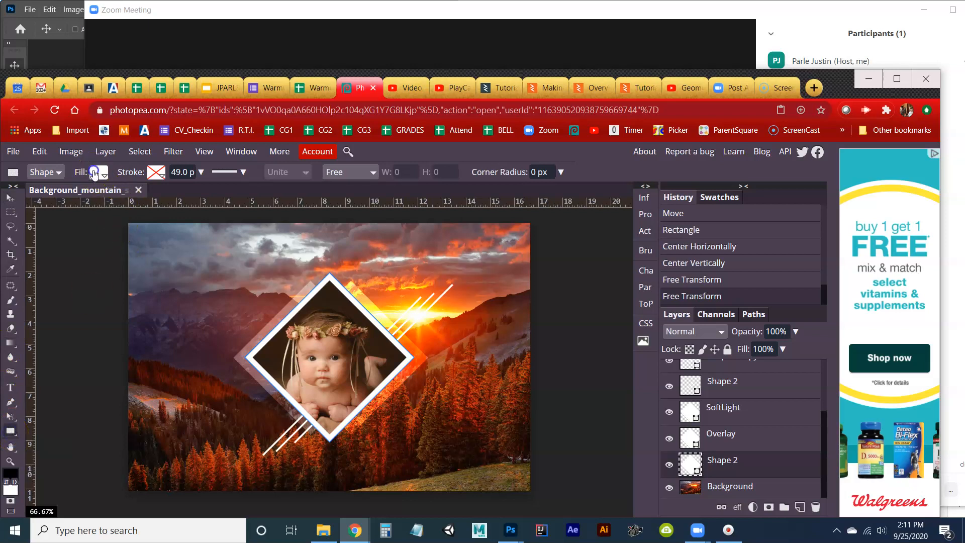
left_click(99, 172)
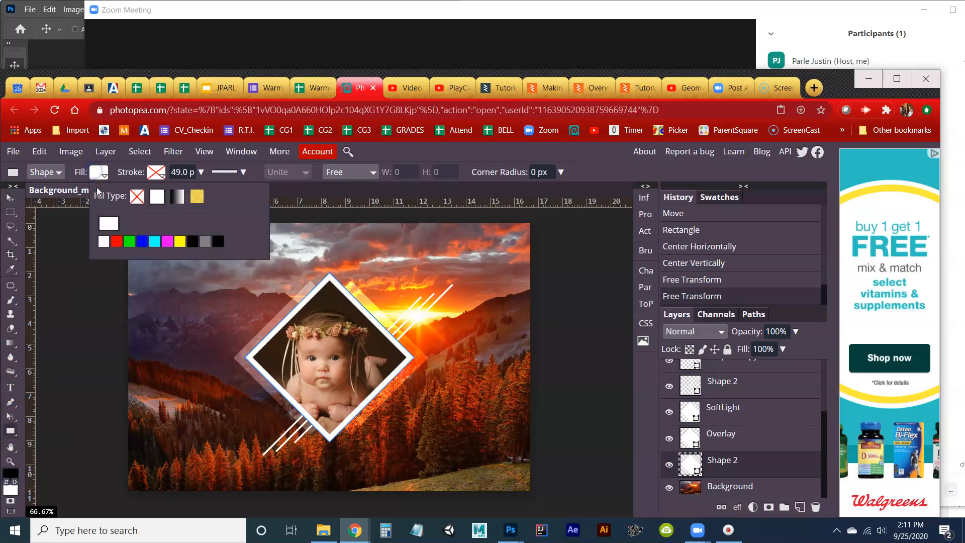
left_click(136, 197)
left_click(213, 197)
left_click(215, 197)
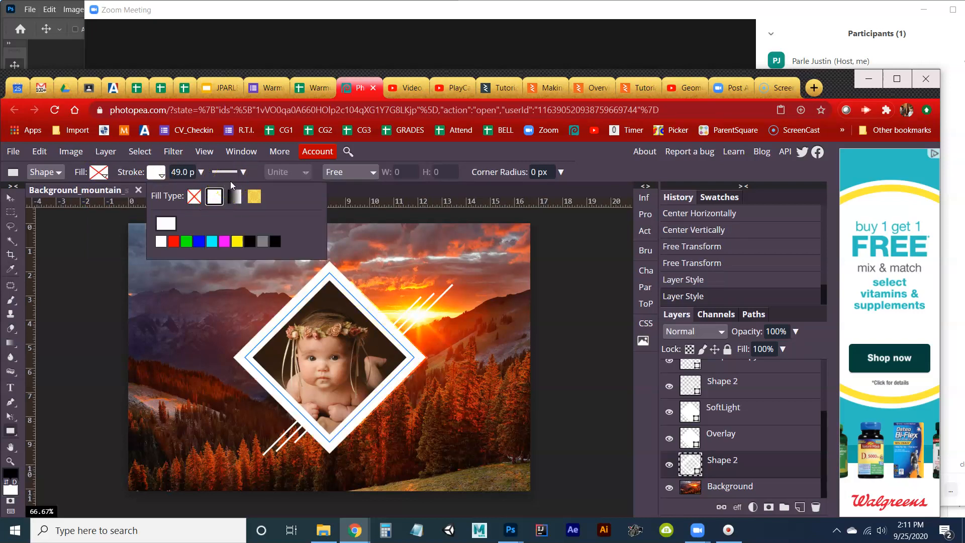
left_click(201, 172)
left_click_drag(195, 192, 184, 196)
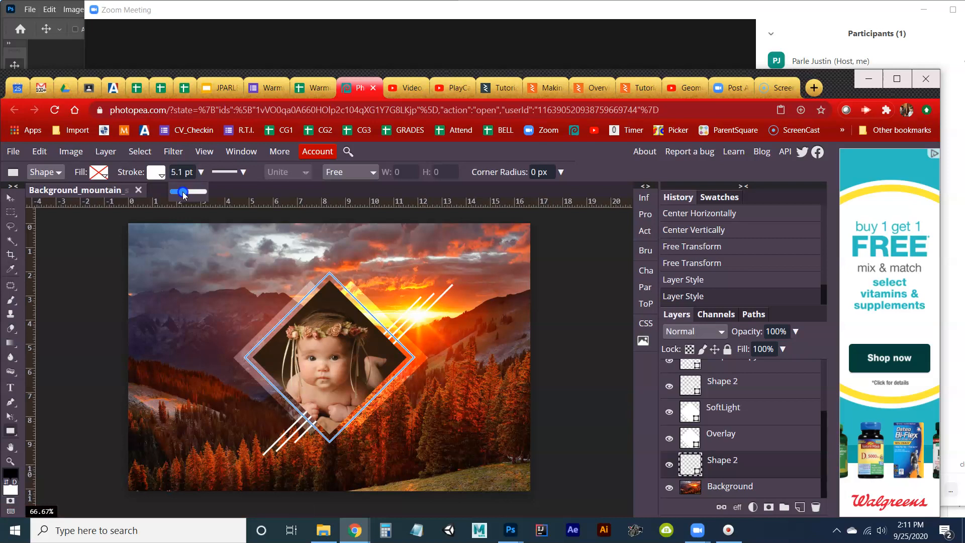
left_click(183, 192)
Change the diamond outline's stroke style from solid to dashed
left_click(236, 171)
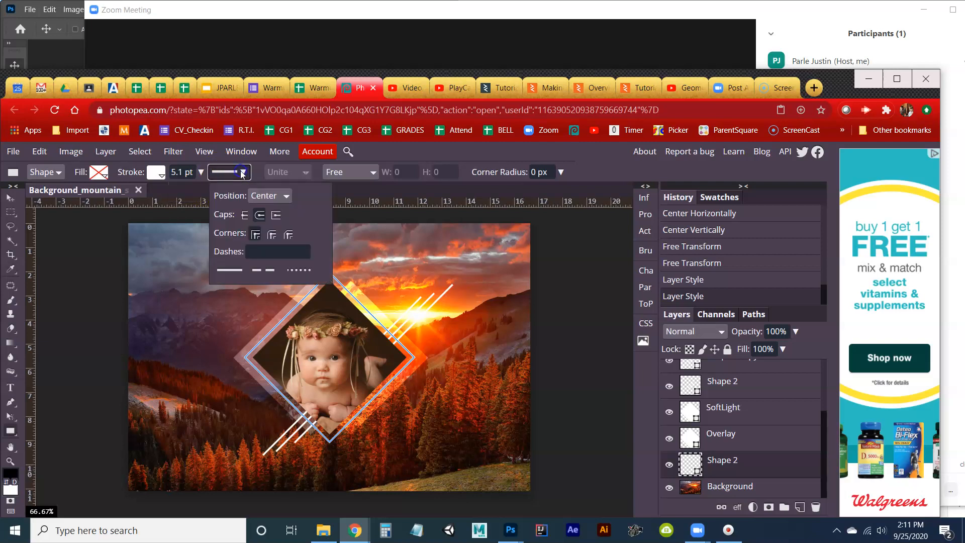
left_click(270, 271)
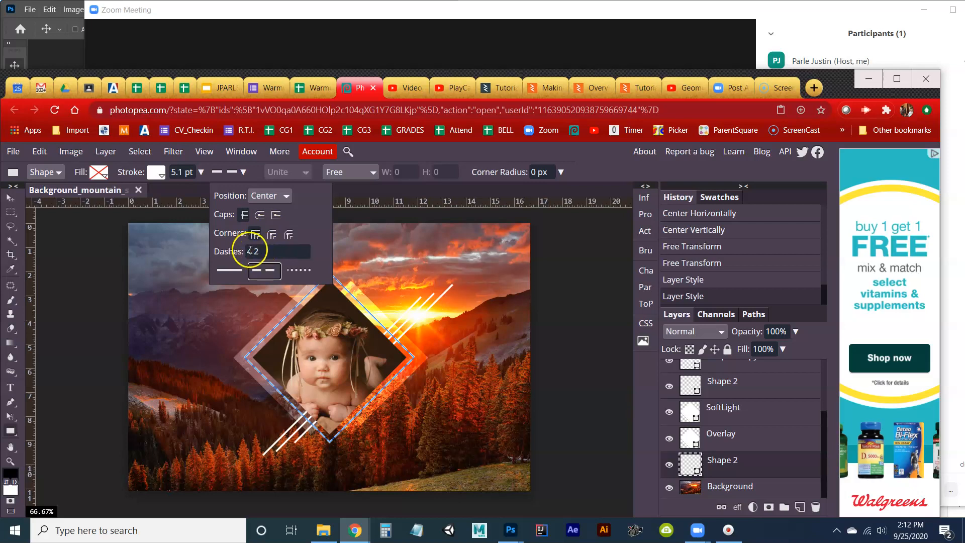
left_click(253, 251)
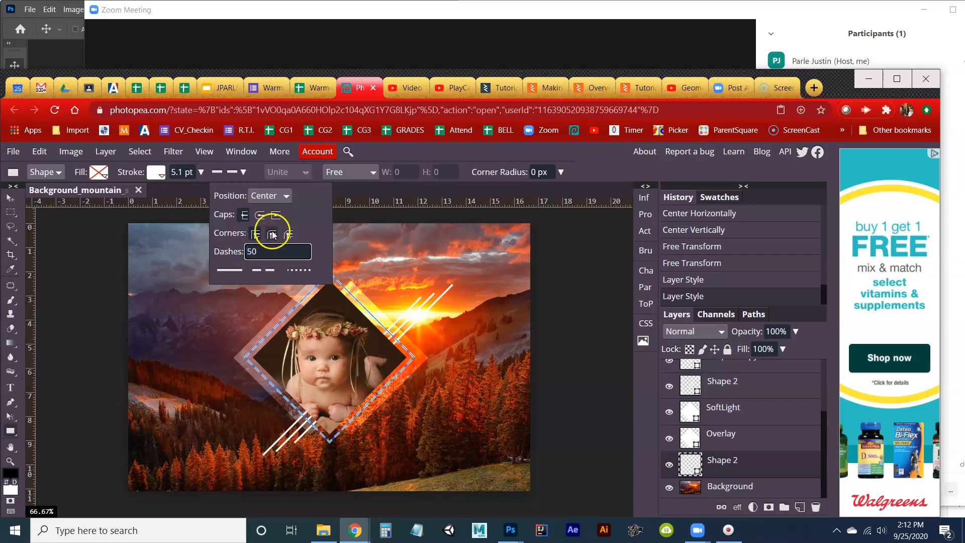
key("BackSpace")
key("BackSpace")
left_click(262, 251)
left_click(309, 220)
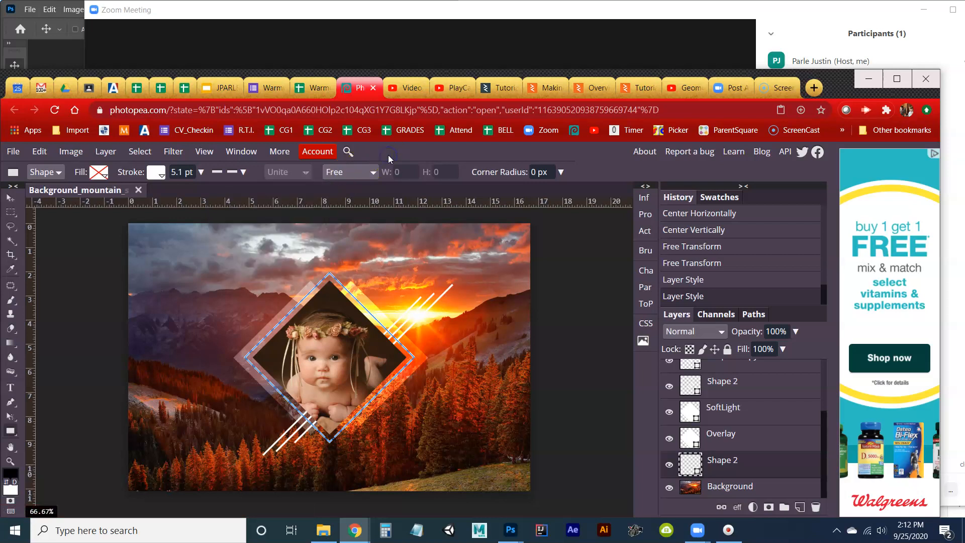
left_click(748, 486)
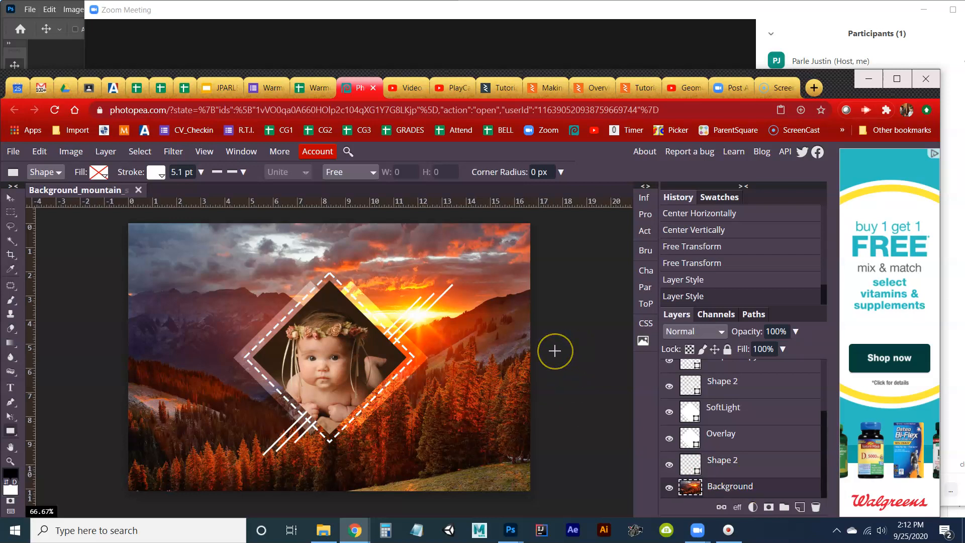
Duplicate the Shape 1 diamond layer and place the copy directly below Shape 1 in the layer order
scroll(721, 415, "up", 2)
scroll(723, 419, "down", 2)
scroll(724, 419, "up", 2)
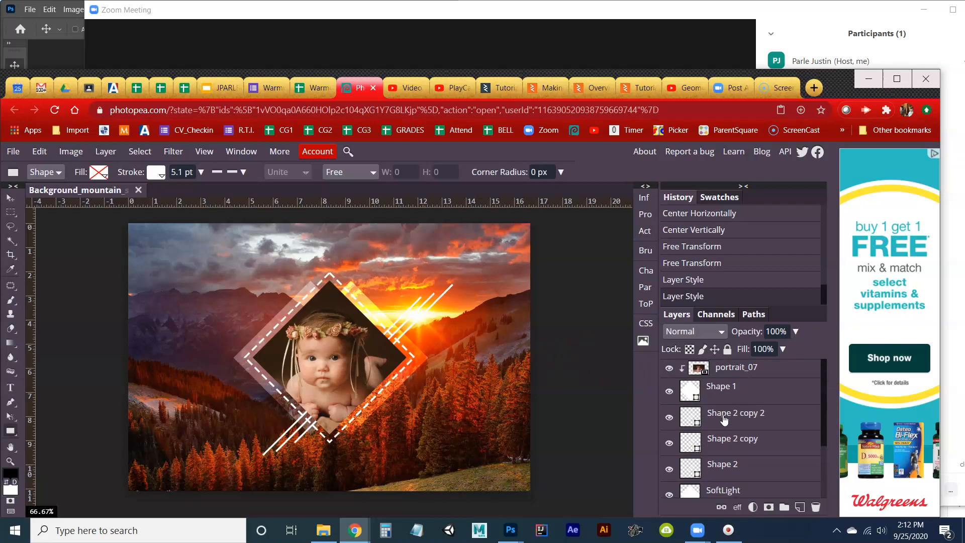
left_click(721, 389)
mouse_move(723, 389)
left_mouse_down()
mouse_move(695, 390)
mouse_move(686, 378)
mouse_move(713, 370)
left_mouse_up()
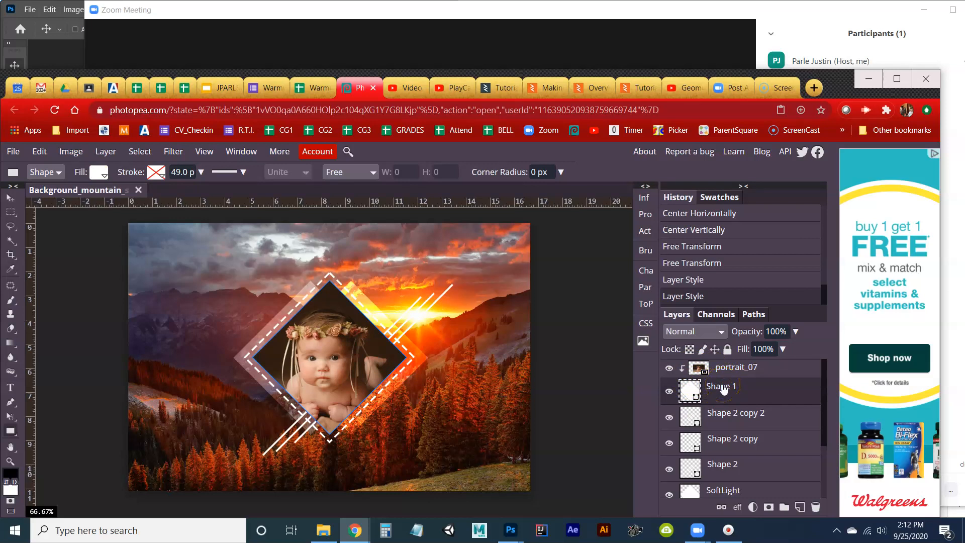
key("ctrl+j")
left_click_drag(724, 393, 681, 389)
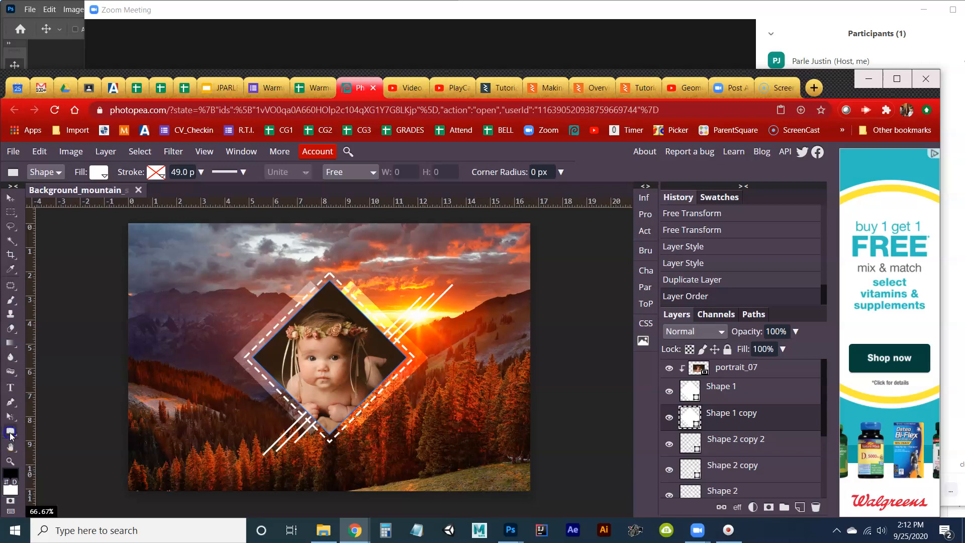
Remove the fill from Shape 1 copy and give it a solid white stroke 8.0 pt wide
left_click(100, 174)
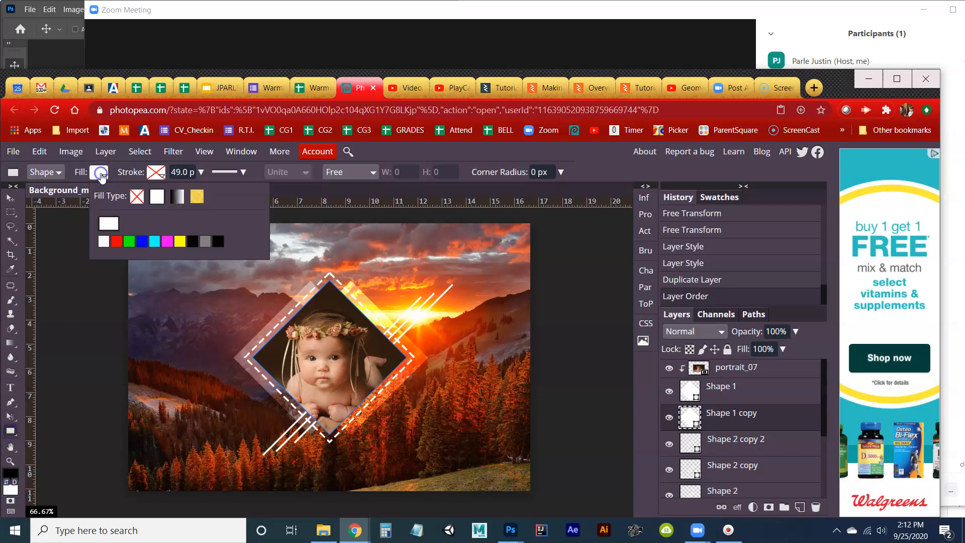
left_click(136, 196)
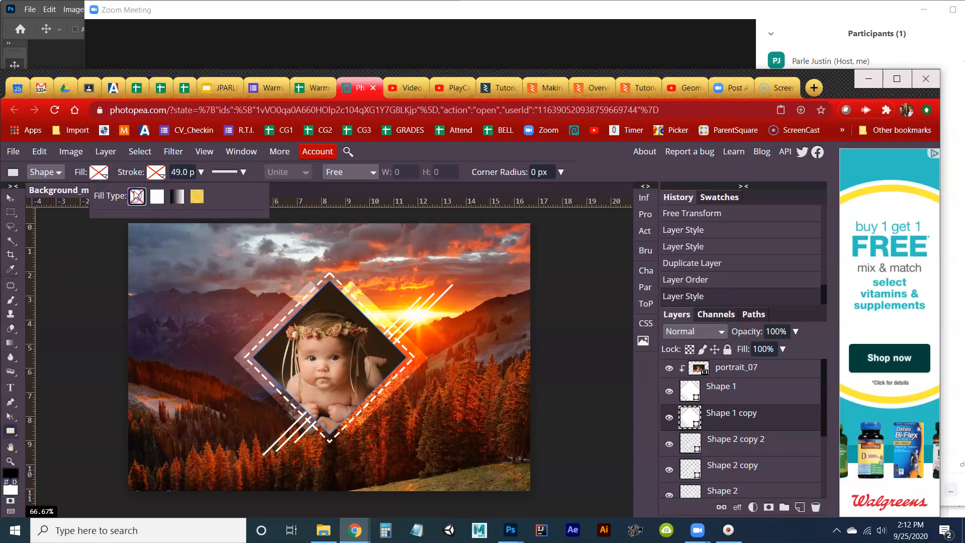
left_click(155, 173)
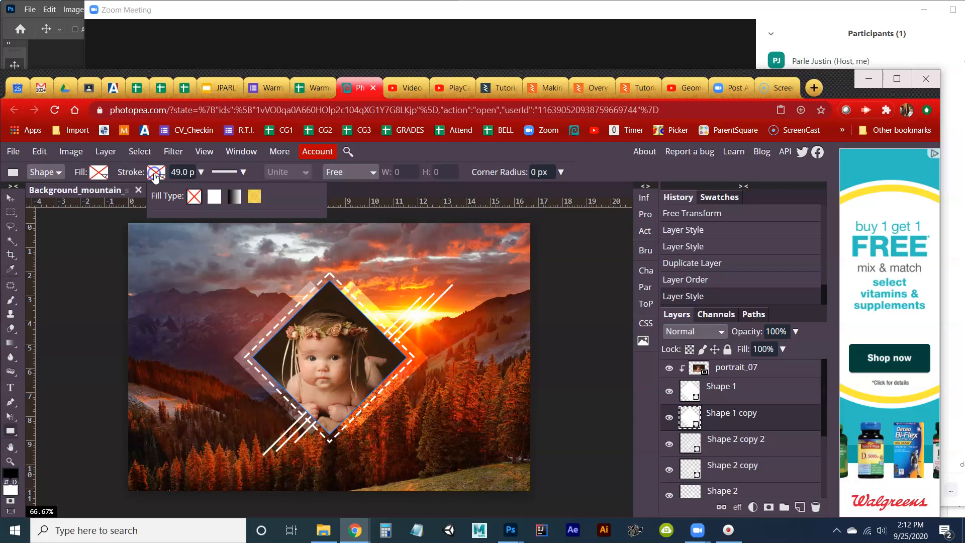
left_click(214, 197)
left_click(201, 172)
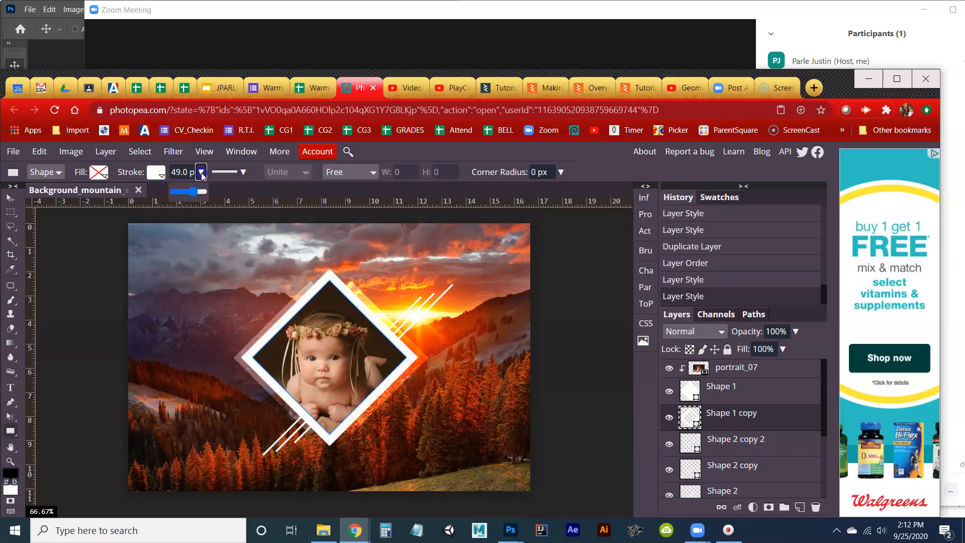
left_click_drag(192, 190, 185, 191)
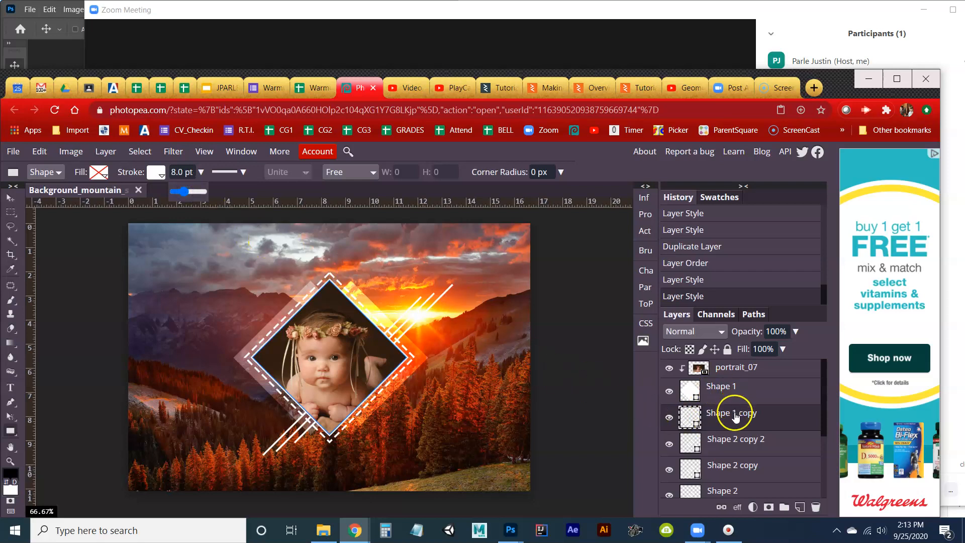
Draw an unfilled circle with a white 8.0 pt stroke, about 10.4 in across, directly above the Background layer with the Ellipse tool
scroll(735, 417, "down", 4)
left_click(731, 486)
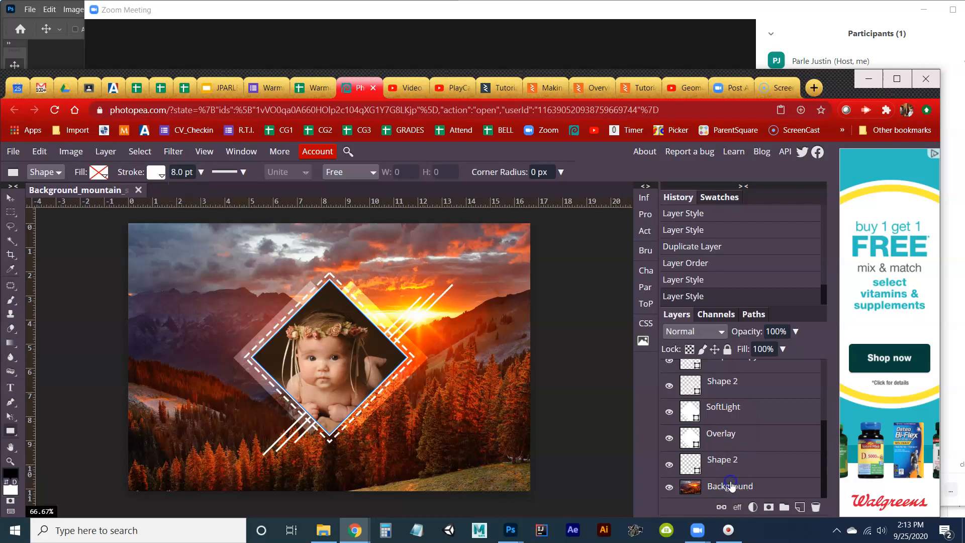
left_click(731, 487)
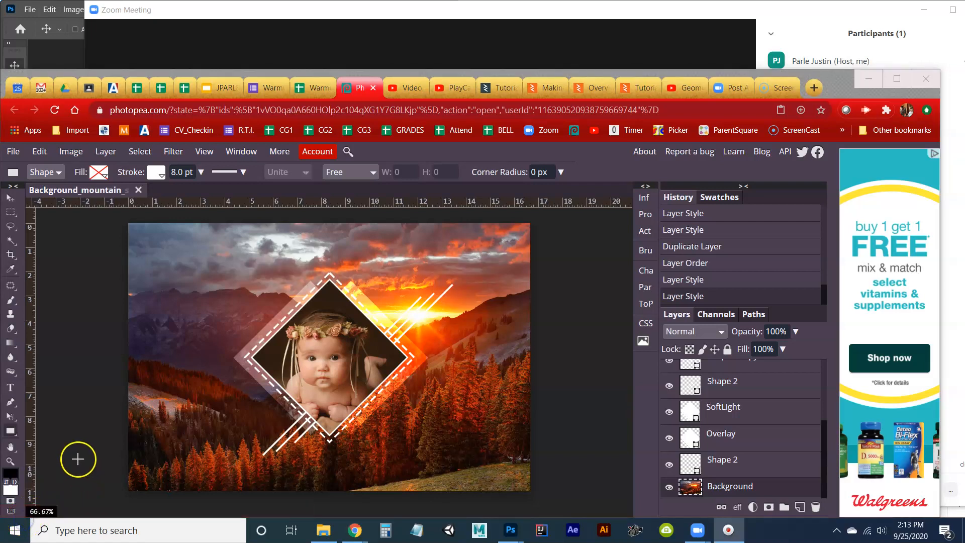
left_click_drag(14, 431, 53, 445)
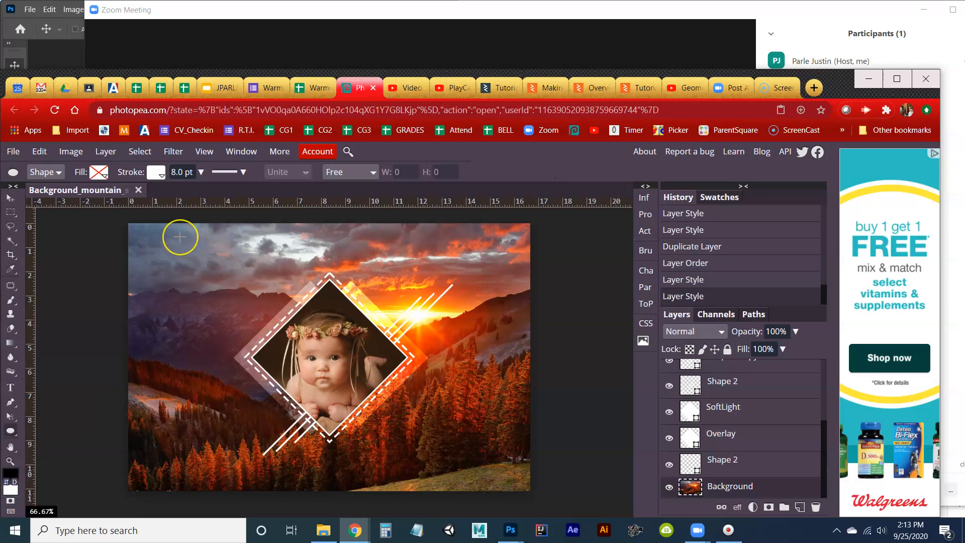
left_click_drag(179, 237, 431, 498)
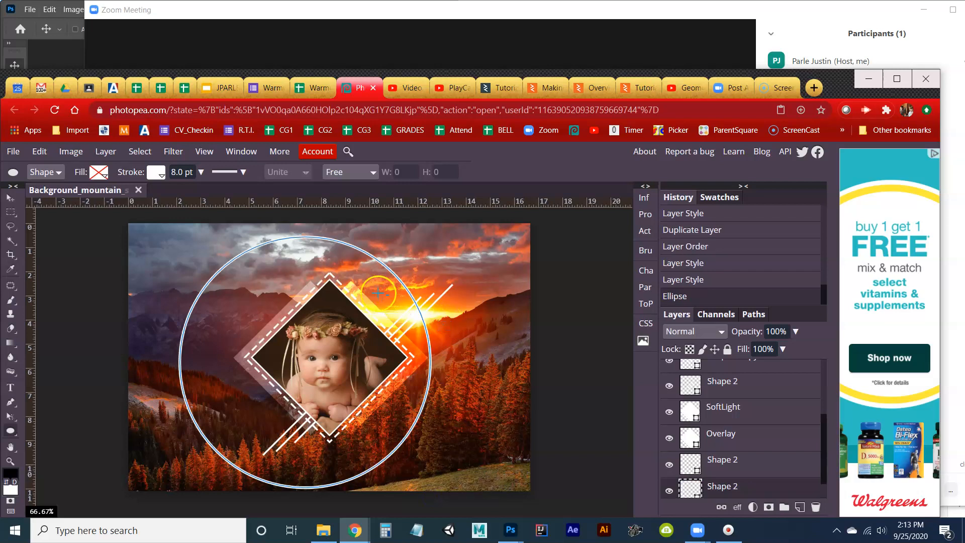
Center the outlined circle horizontally and vertically on the Background layer
left_click(11, 198)
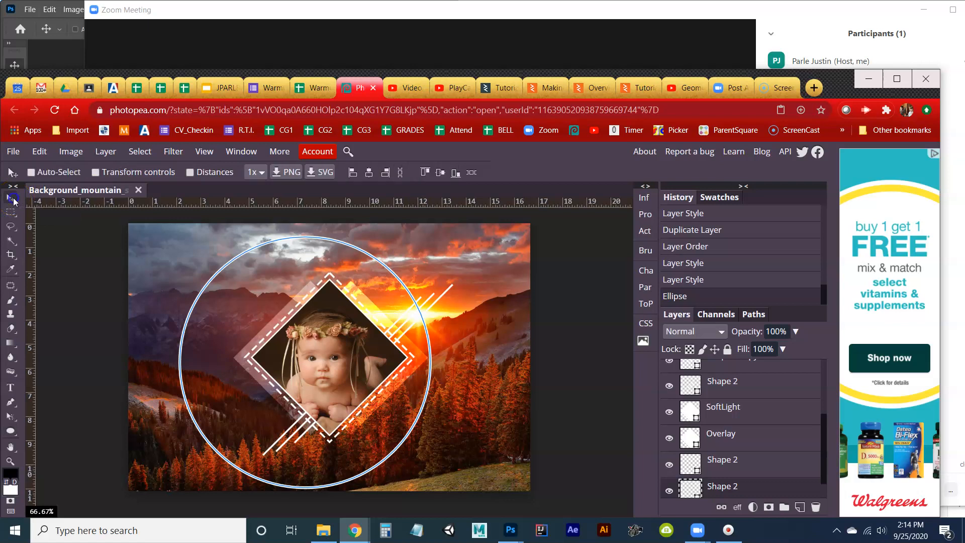
scroll(769, 425, "down", 1)
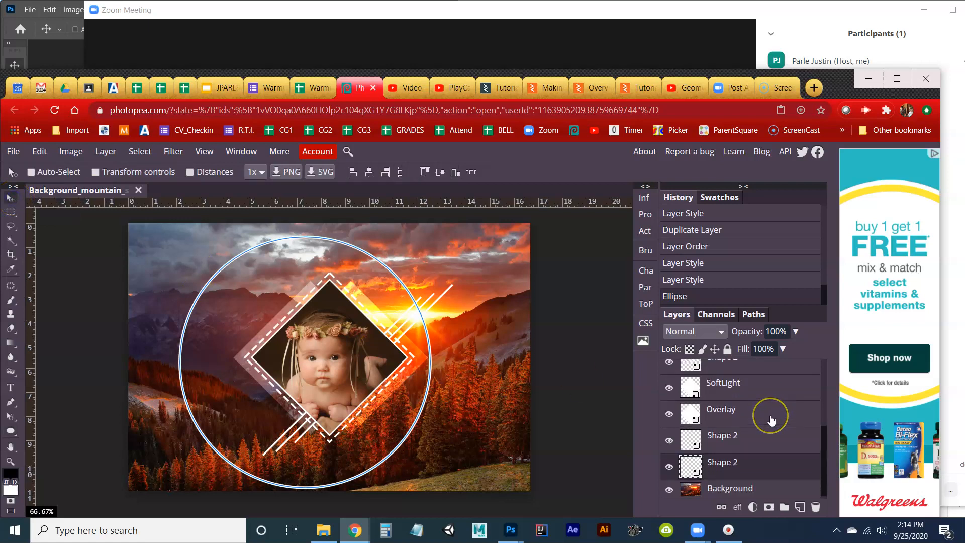
key("ctrl")
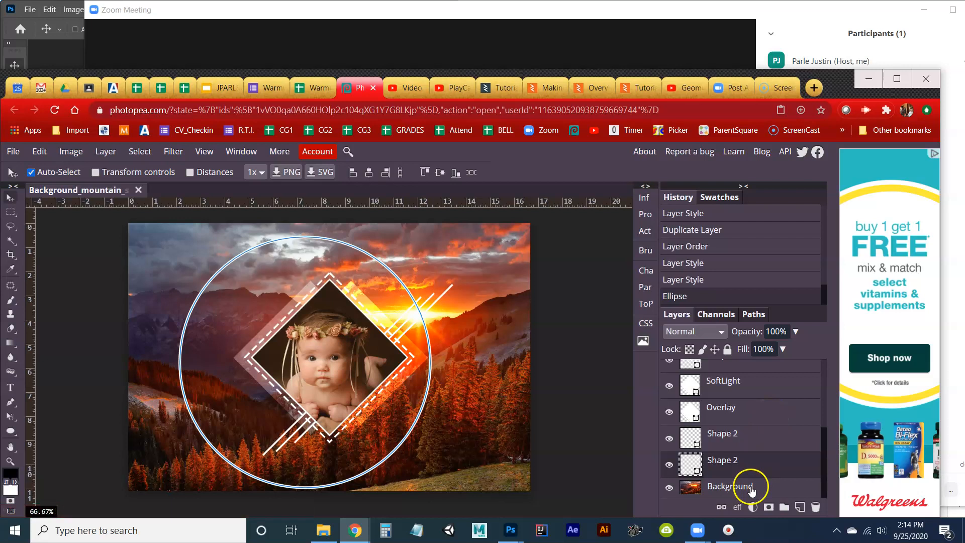
left_click(752, 487)
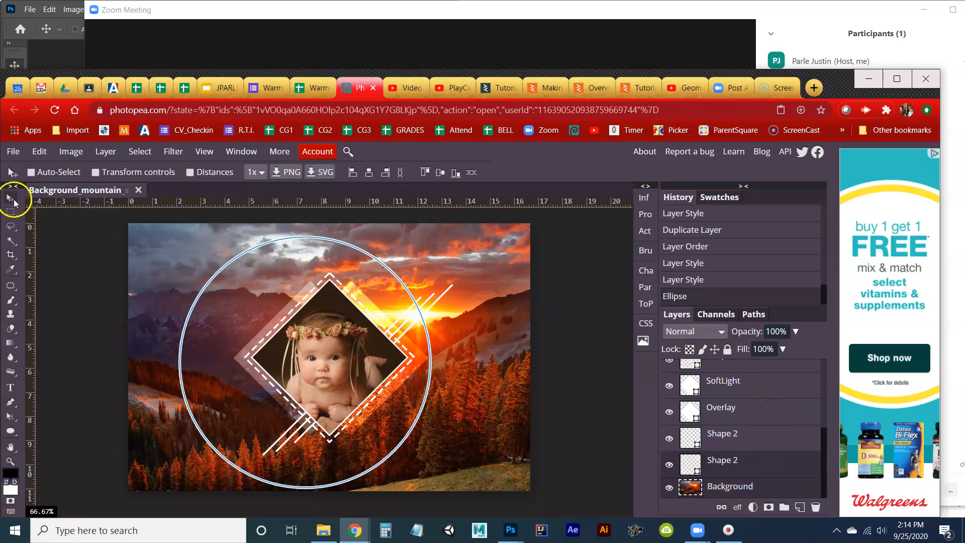
left_click(368, 176)
left_click(440, 174)
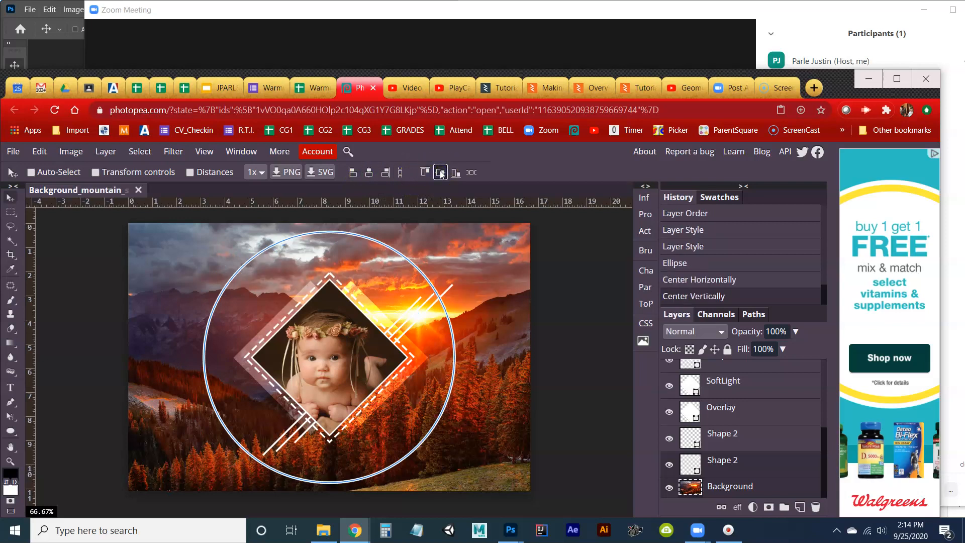
Give the circle outline directly above the Background layer a dotted stroke 46.0 pt wide
left_click(708, 461)
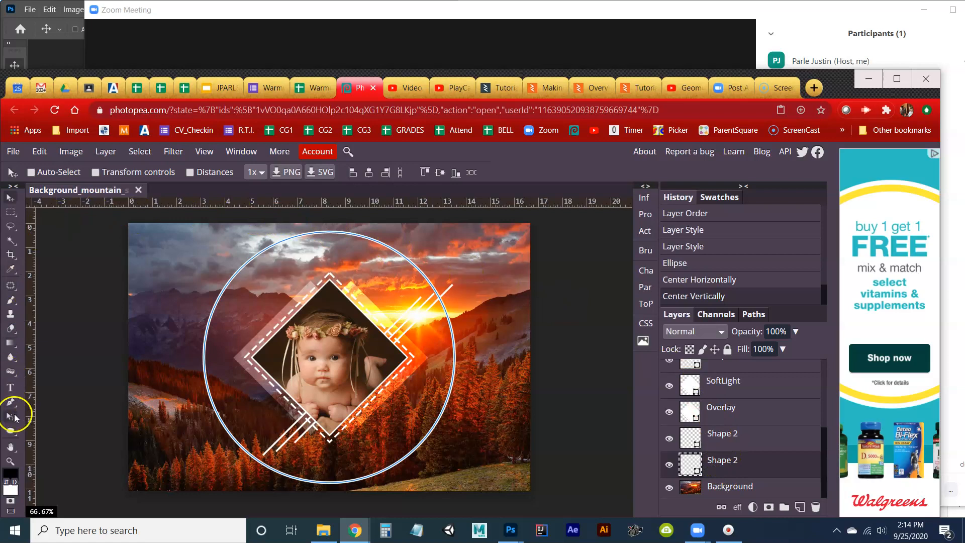
left_click(12, 430)
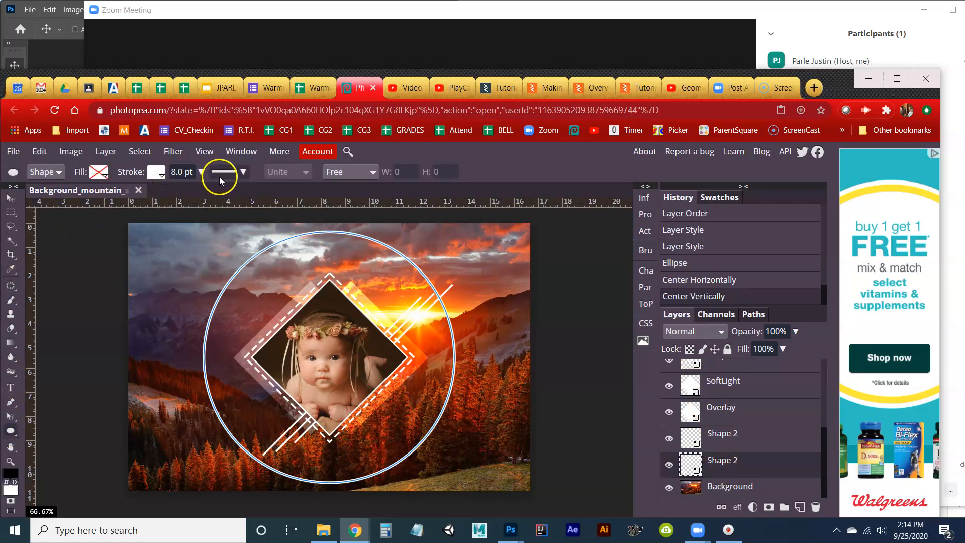
left_click(243, 172)
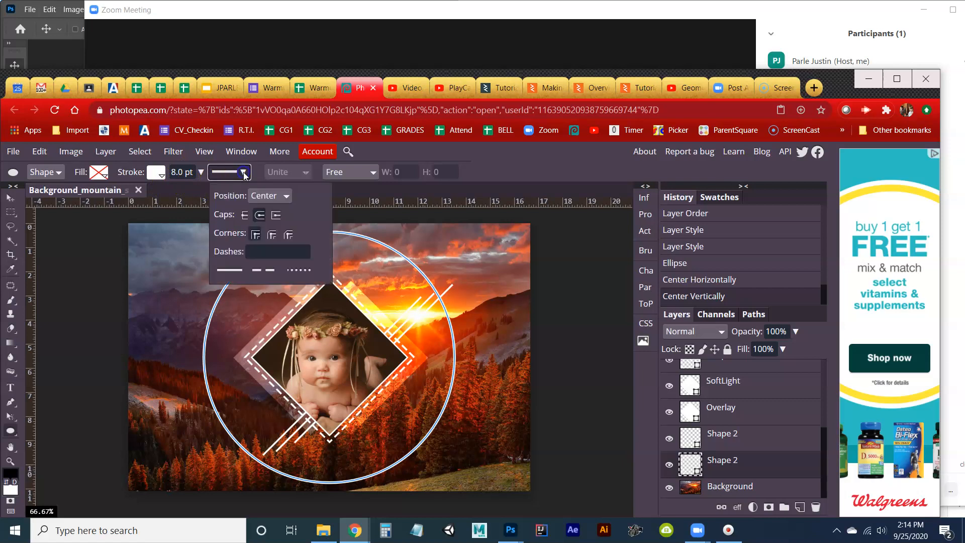
left_click(294, 272)
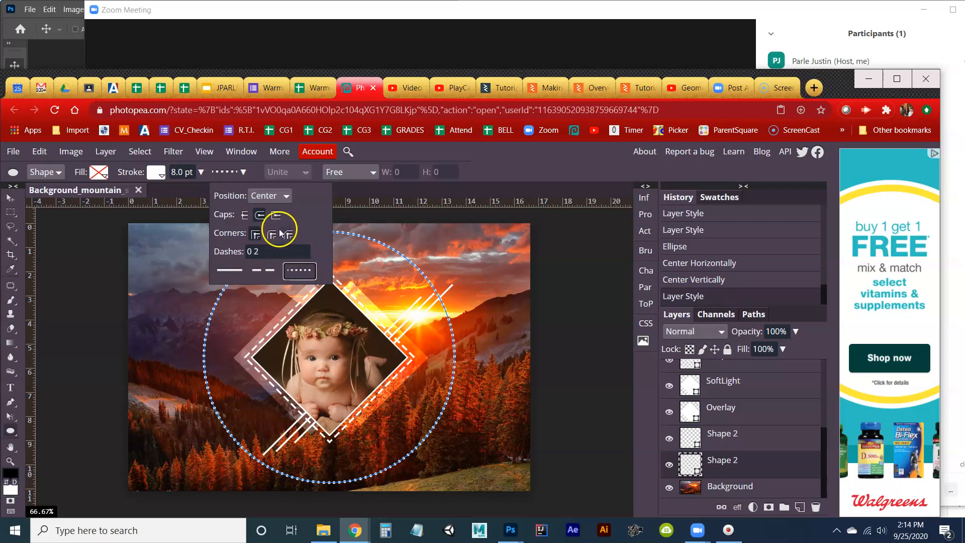
left_click(201, 172)
left_click_drag(186, 195, 194, 199)
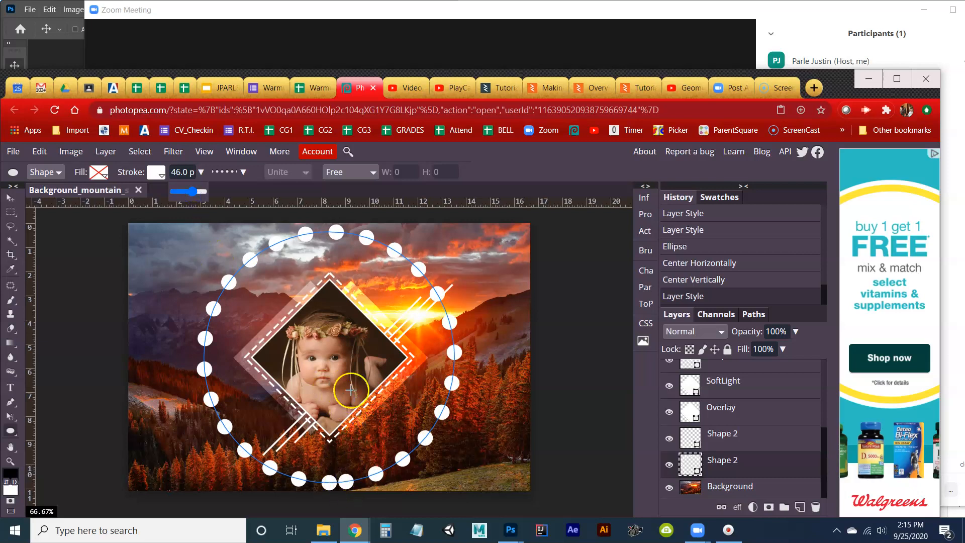
Scale the dotted circle proportionally about its center to 93.71% using transform controls, and turn the controls off once applied
left_click(12, 200)
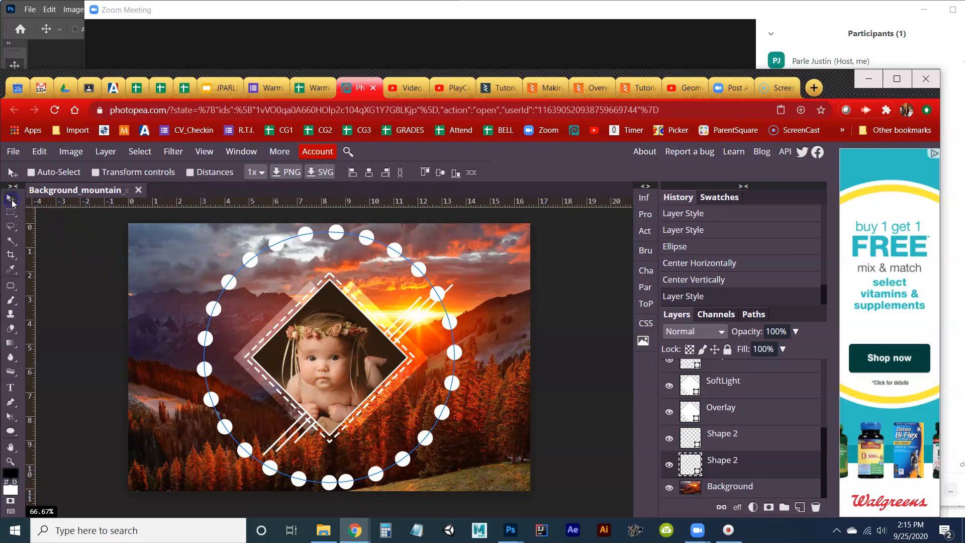
left_click(50, 190)
left_click(119, 174)
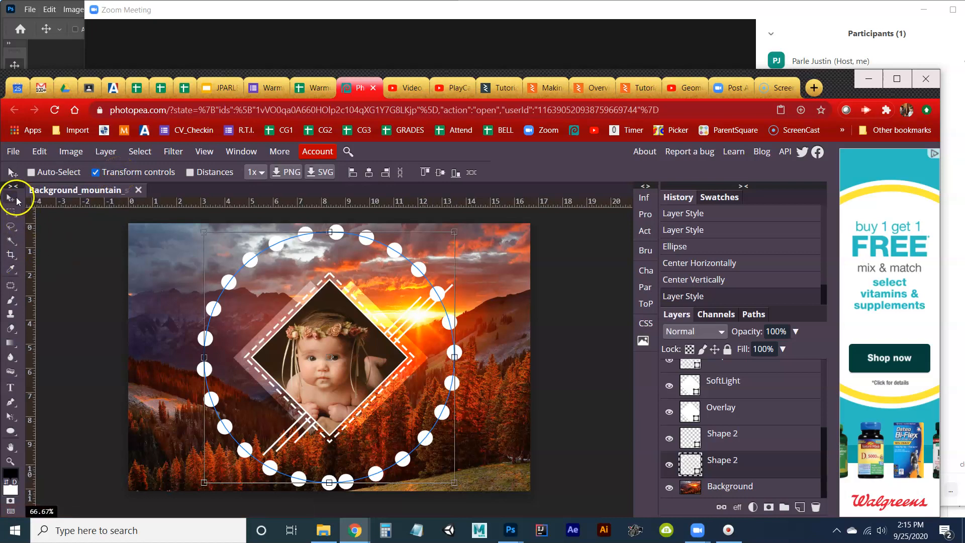
left_click_drag(454, 231, 447, 240)
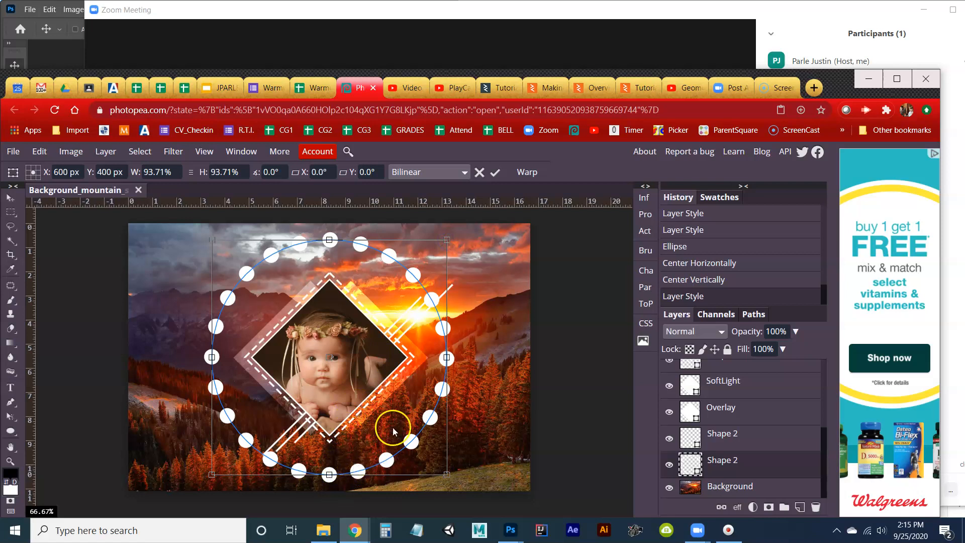
left_click(495, 172)
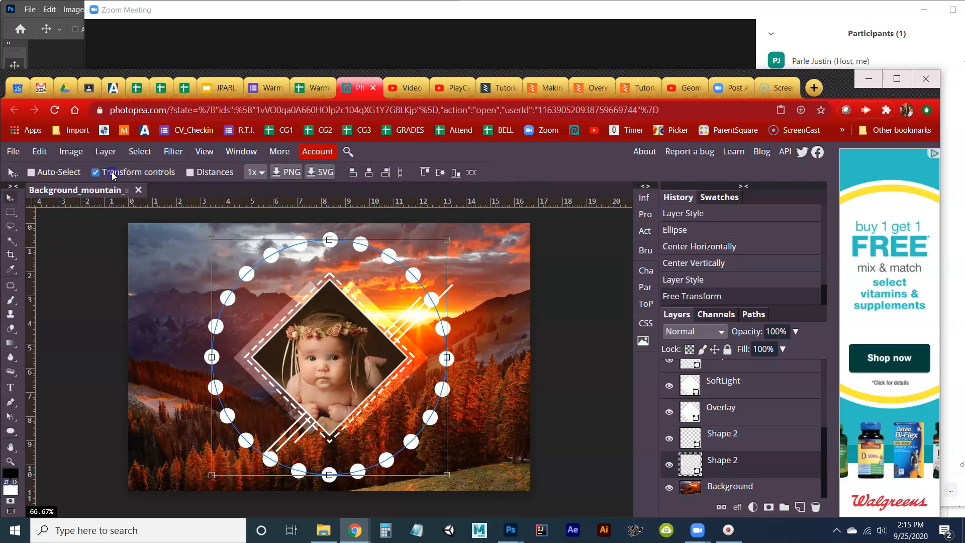
left_click(96, 172)
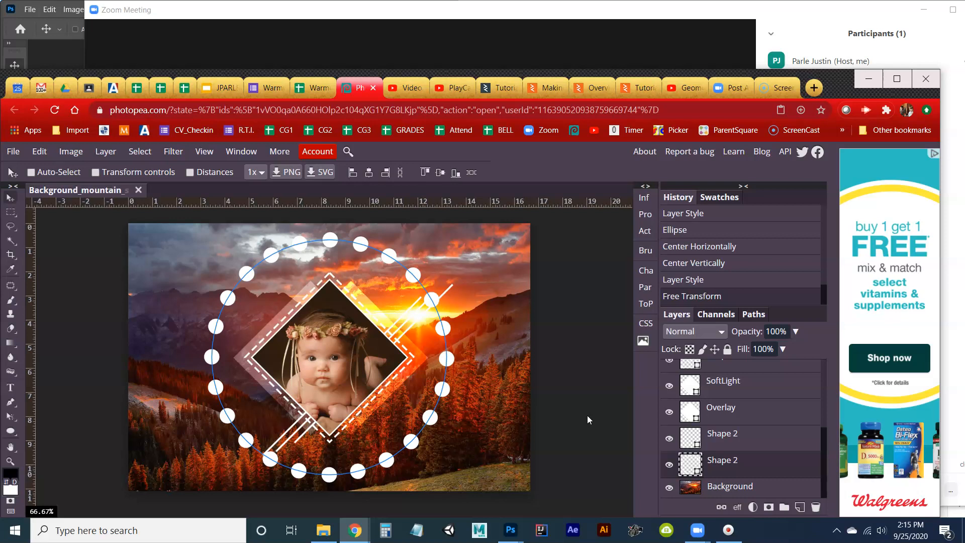
Rasterize the dotted circle layer directly above Background and add a Gradient Overlay effect to it
right_click(721, 467)
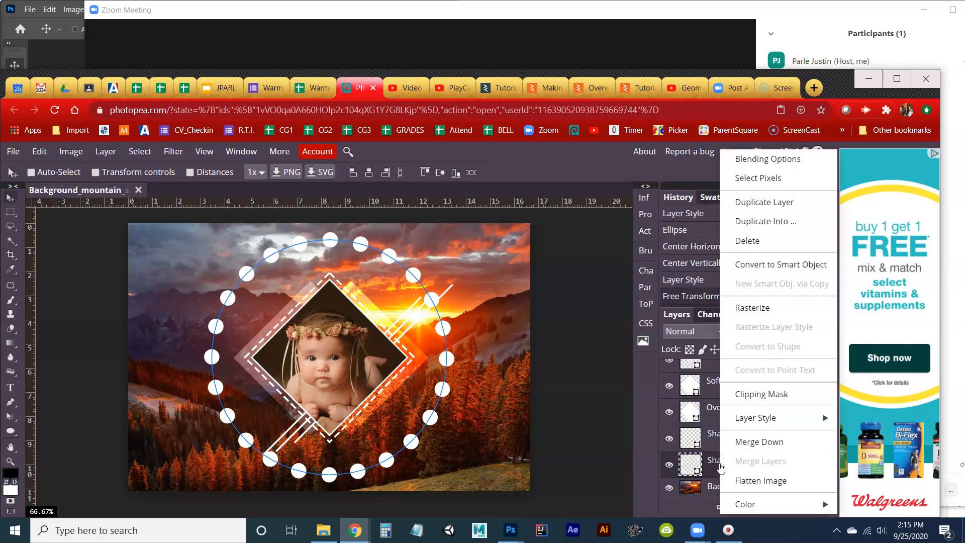
left_click(757, 312)
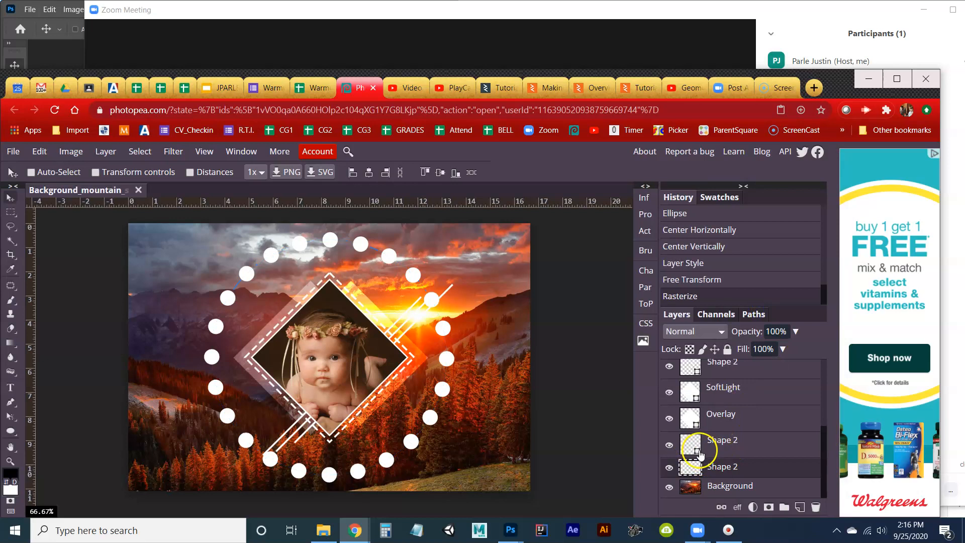
left_click(752, 507)
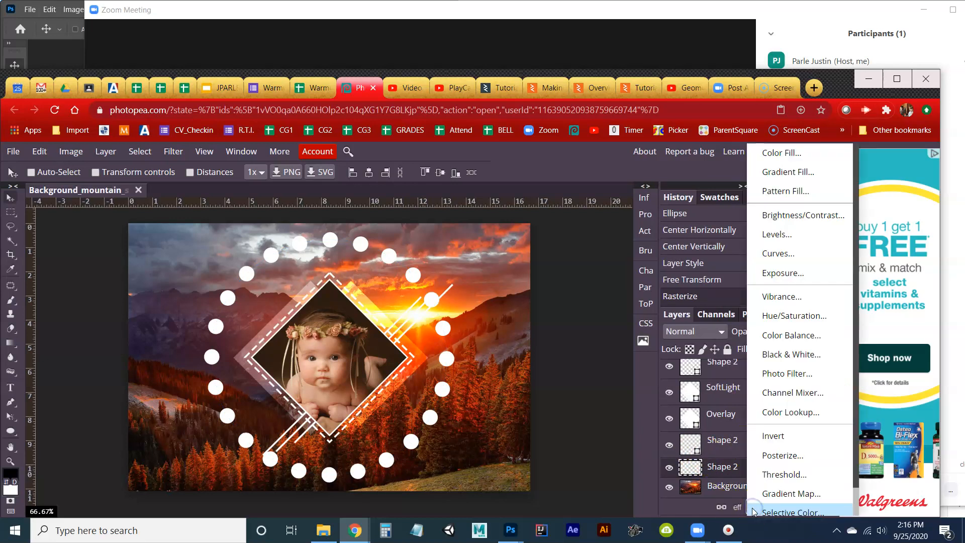
left_click(740, 507)
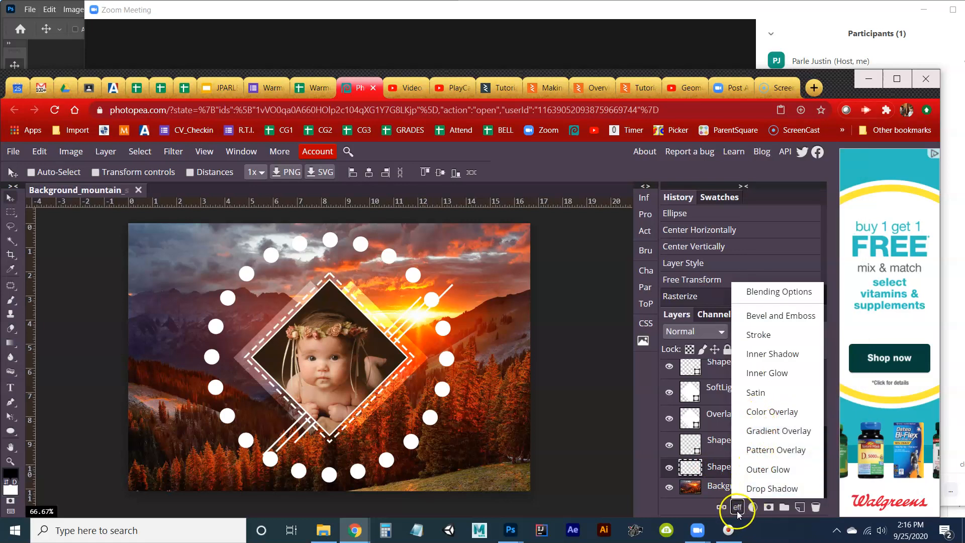
left_click(764, 431)
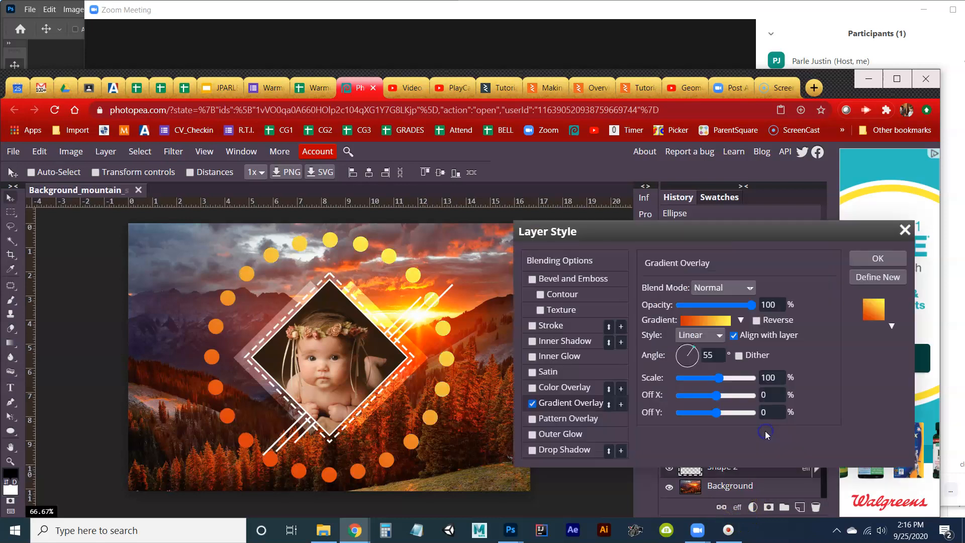
Set the gradient's 100% color stop to bright yellow ffff32, sampled from the sunset glow in the image
left_click(695, 321)
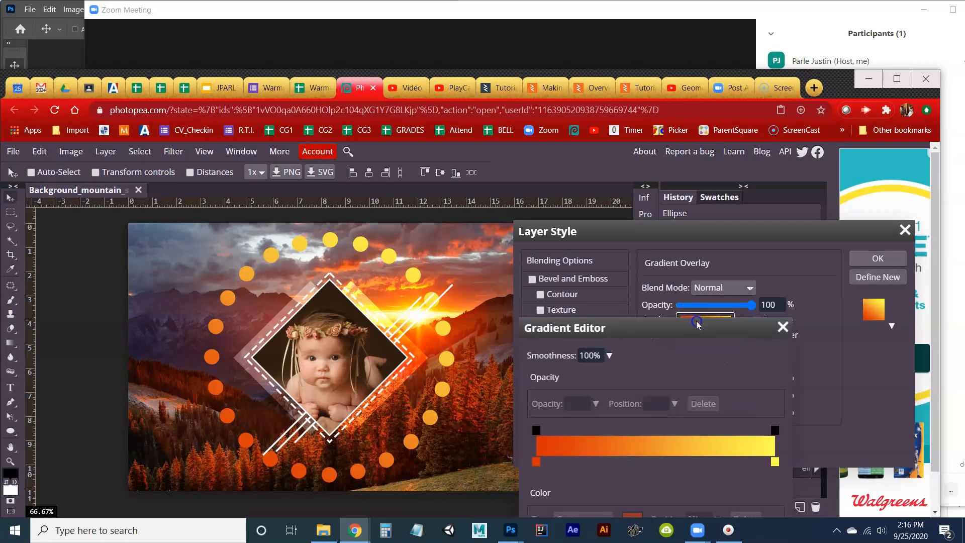
left_click_drag(699, 338, 728, 217)
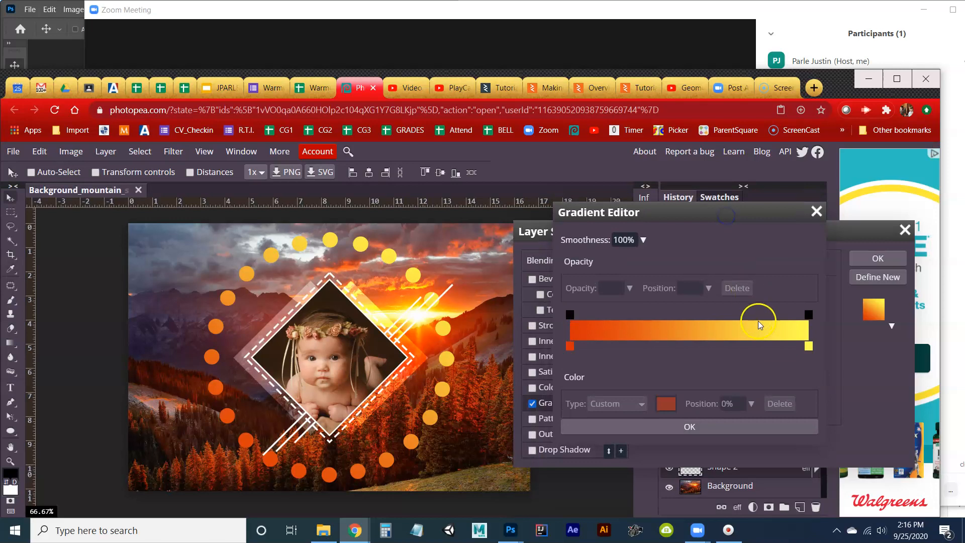
left_click(808, 347)
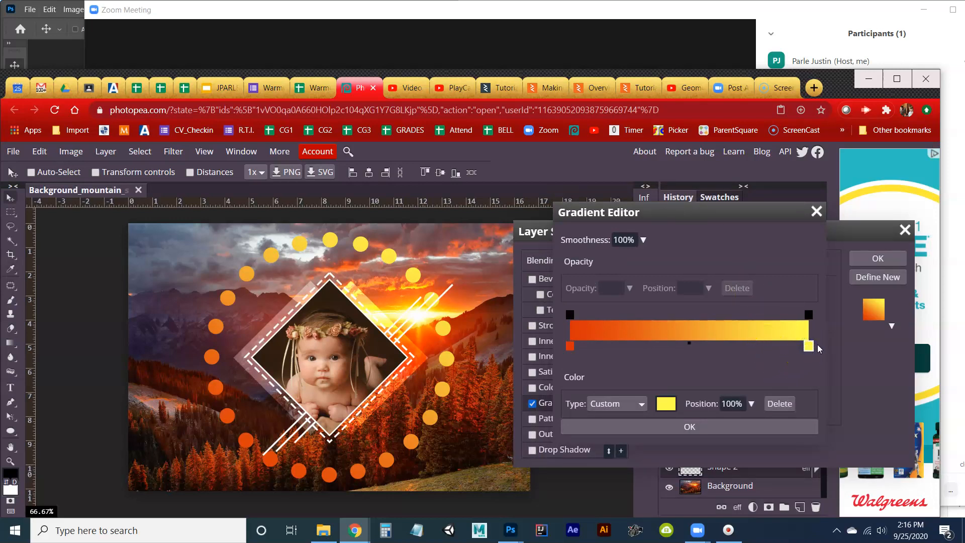
left_click(663, 404)
left_click(663, 405)
left_click_drag(628, 305, 713, 279)
left_click(456, 298)
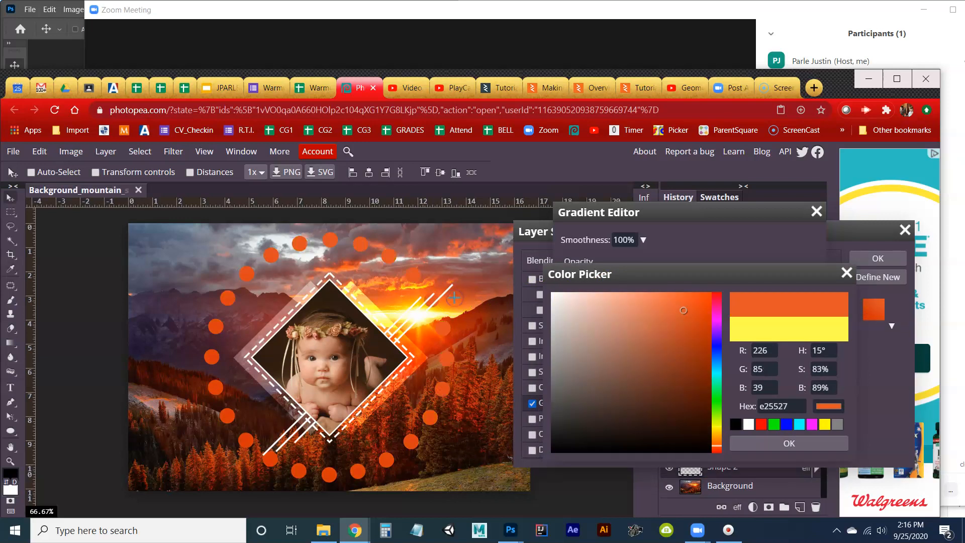
left_click(464, 327)
left_click(464, 370)
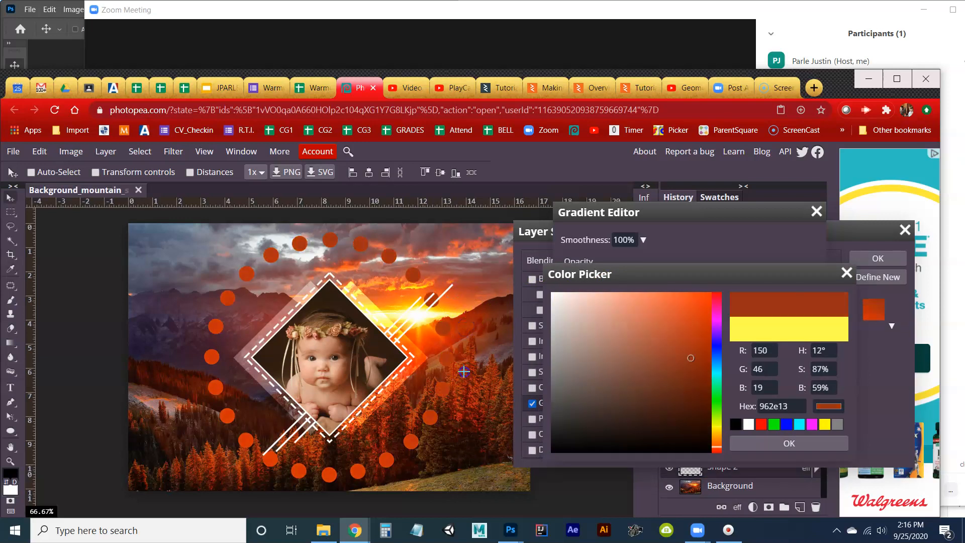
left_click(472, 299)
left_click(458, 253)
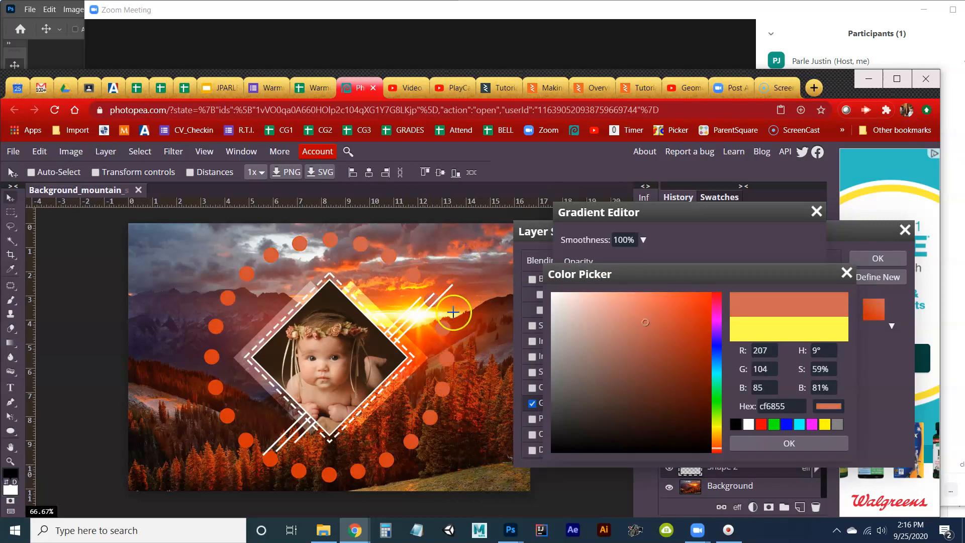
left_click(453, 314)
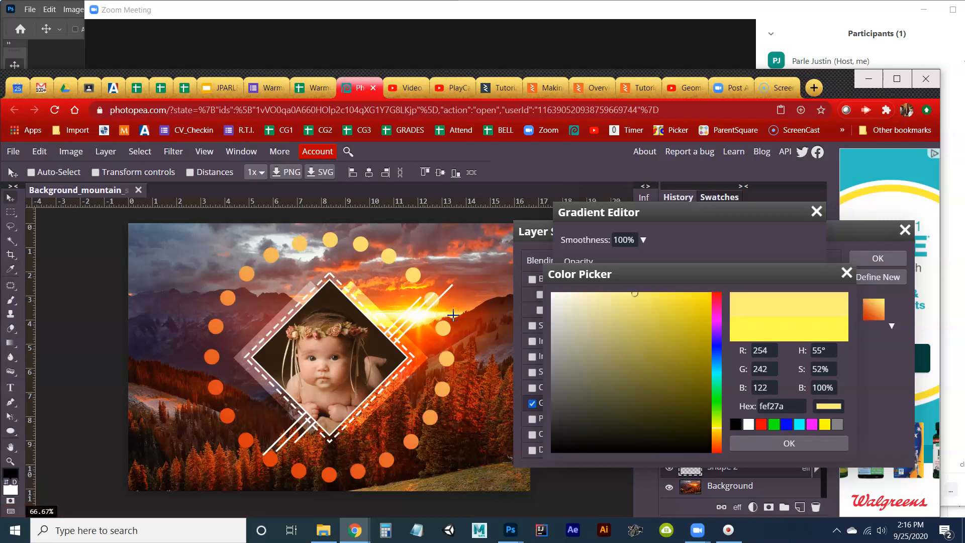
left_click(374, 307)
left_click(374, 307)
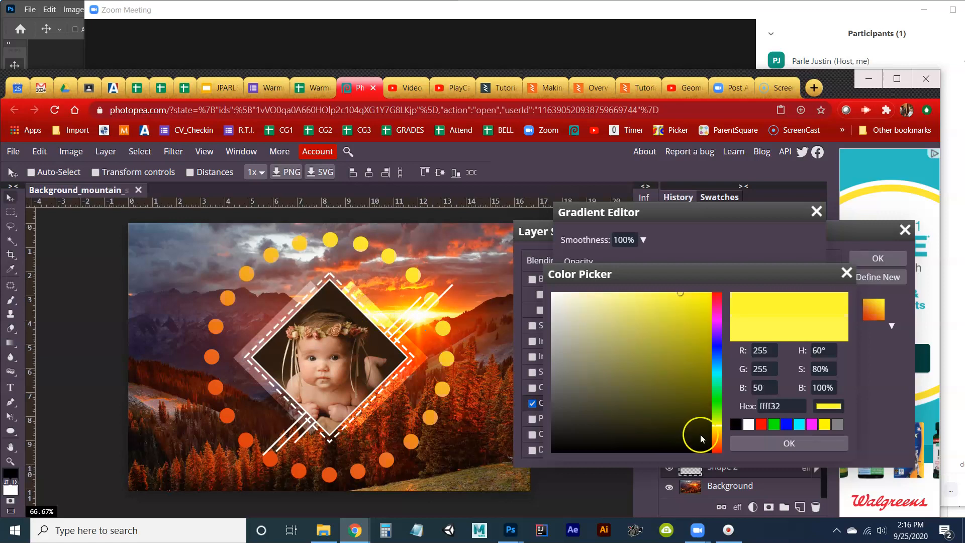
left_click(765, 446)
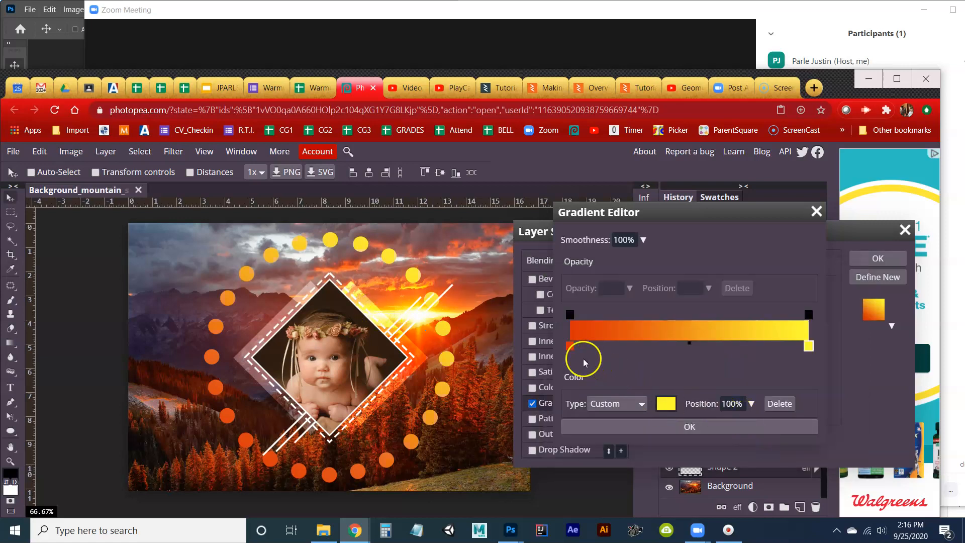
Set the gradient's 0% color stop to dark orange-brown 8b2600, sampled from the trees below the portrait, and accept the gradient
left_click(570, 345)
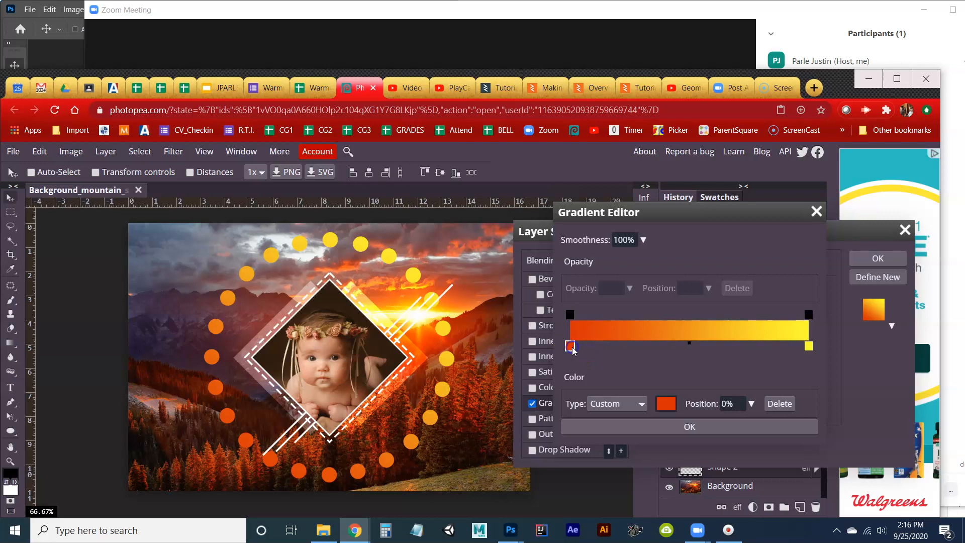
left_click(666, 404)
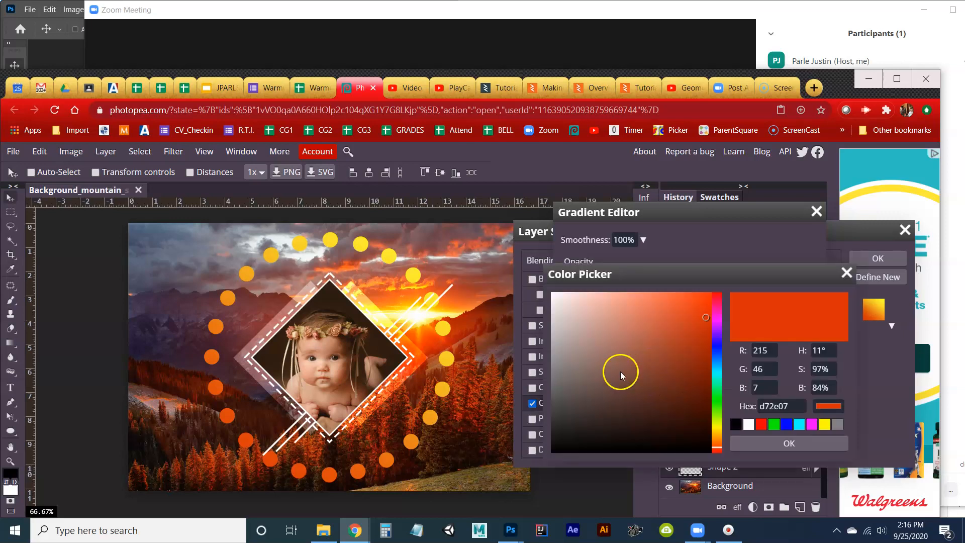
left_click(252, 419)
left_click(204, 439)
left_click(199, 435)
left_click(211, 460)
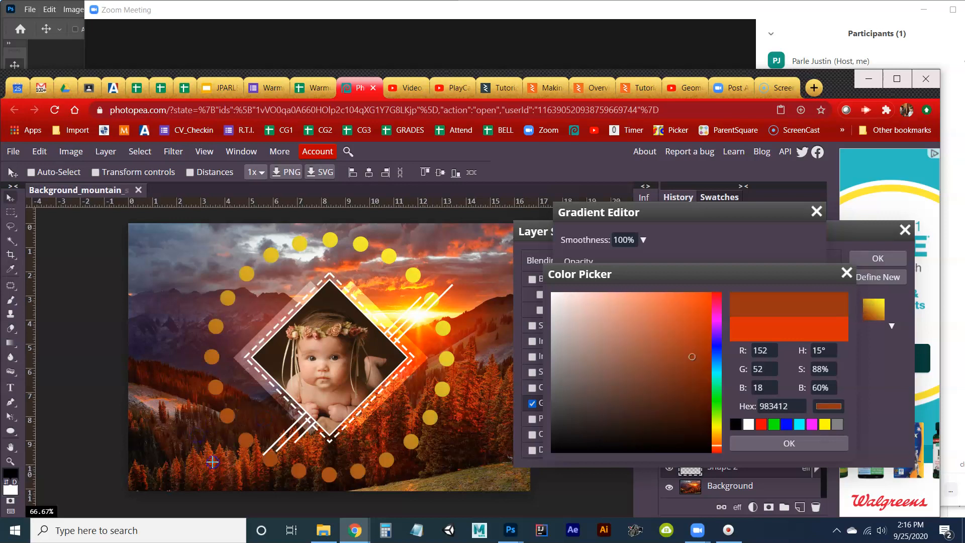
left_click_drag(217, 461, 253, 439)
left_click(257, 434)
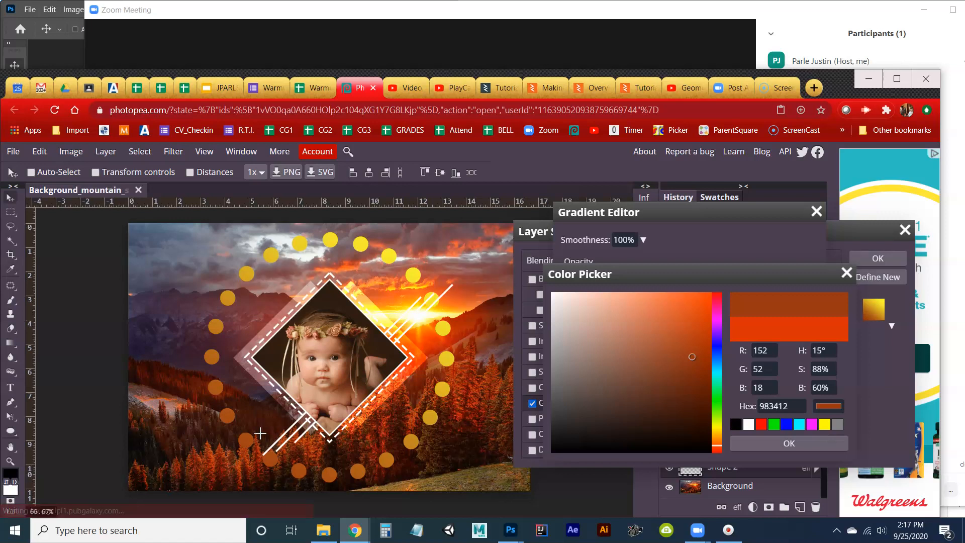
left_click(457, 290)
left_click(629, 313)
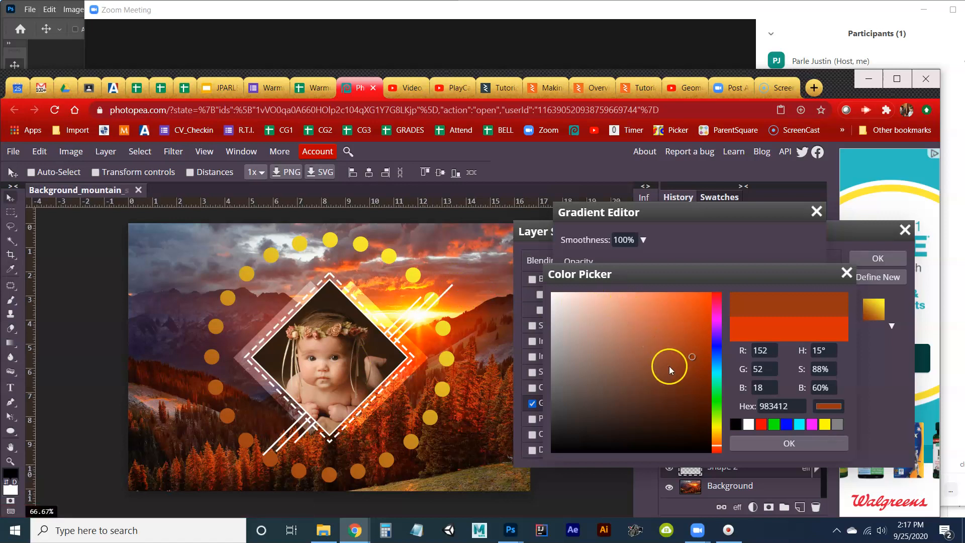
left_click_drag(670, 394, 309, 449)
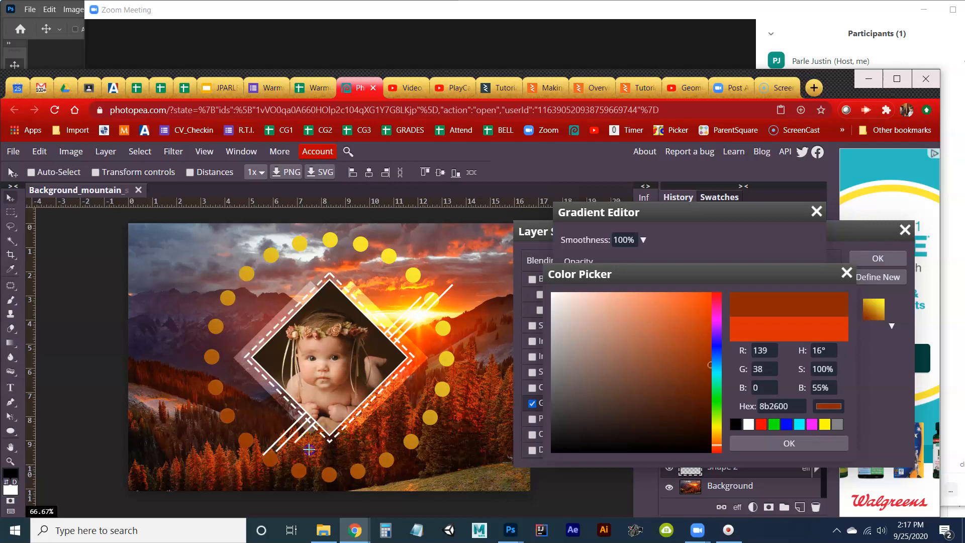
left_click(750, 439)
left_click(742, 426)
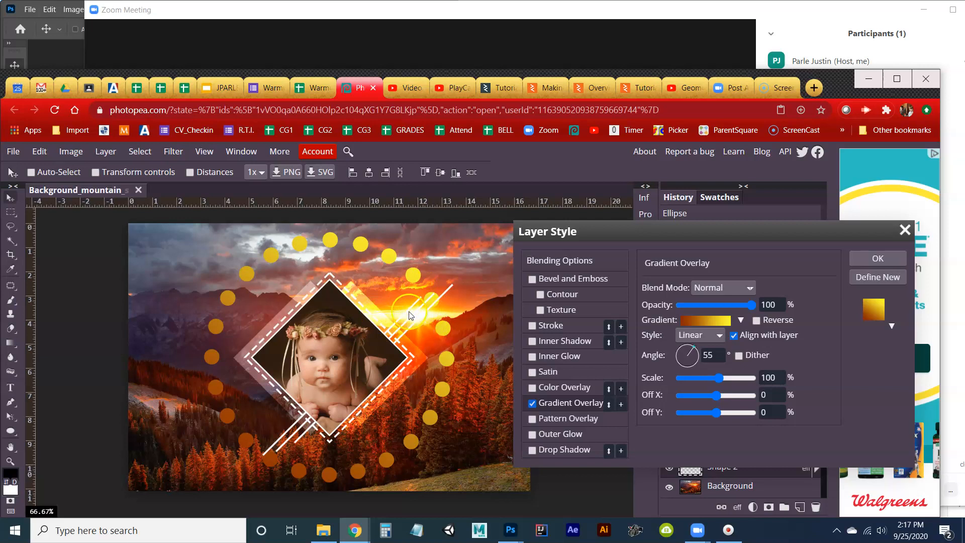
Set the Gradient Overlay angle to 49° and change the dotted circle layer's blend mode to Overlay
mouse_move(694, 348)
left_mouse_down()
mouse_move(682, 348)
mouse_move(689, 368)
mouse_move(673, 355)
mouse_move(700, 349)
mouse_move(699, 363)
mouse_move(673, 366)
mouse_move(695, 350)
left_mouse_up()
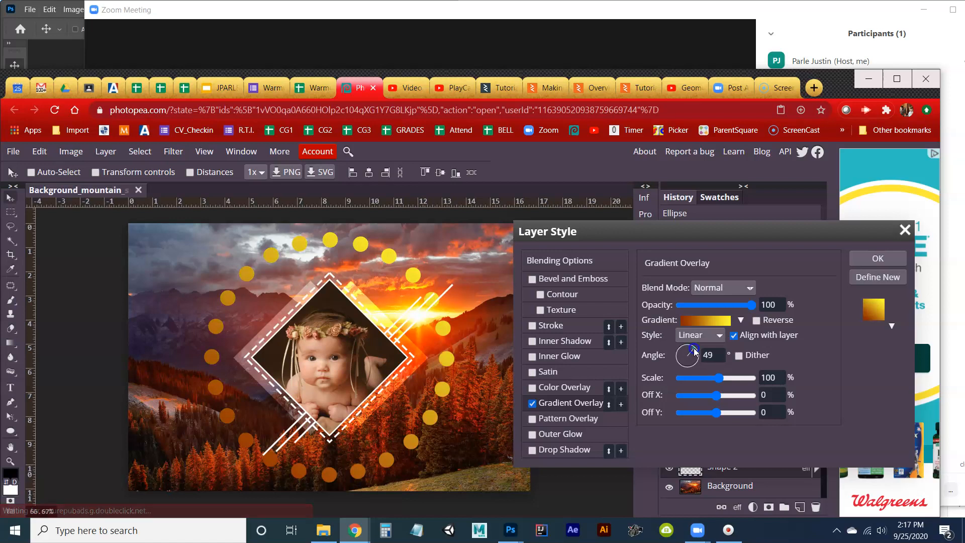
left_click(865, 259)
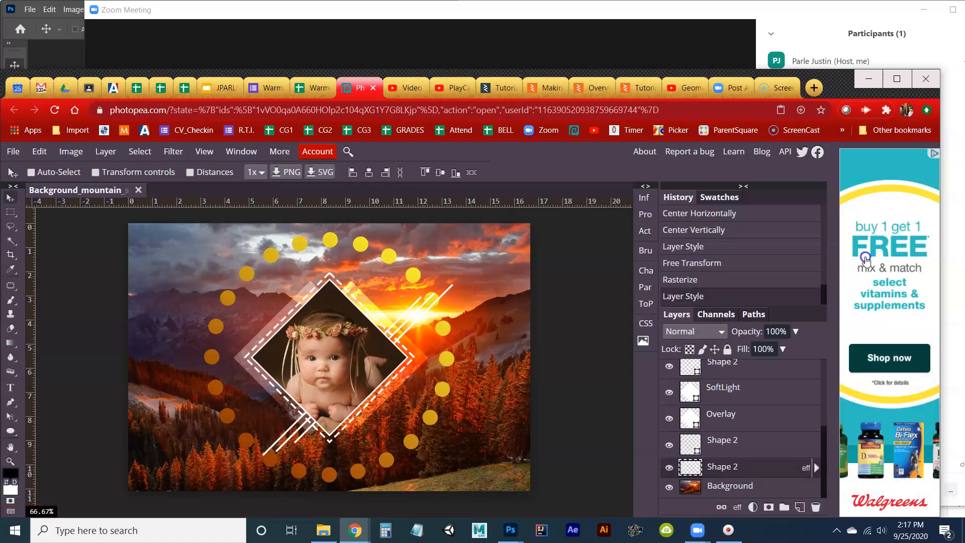
left_click(705, 337)
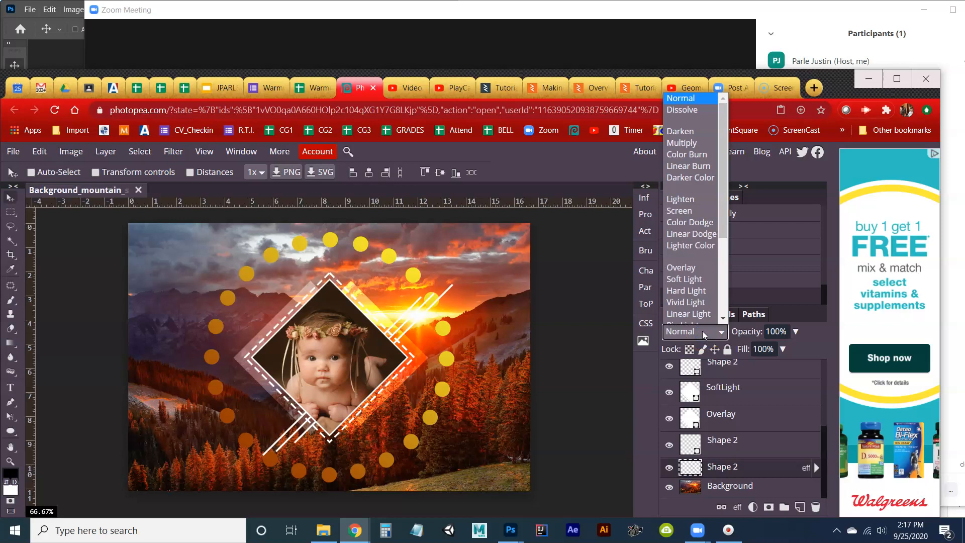
left_click(688, 252)
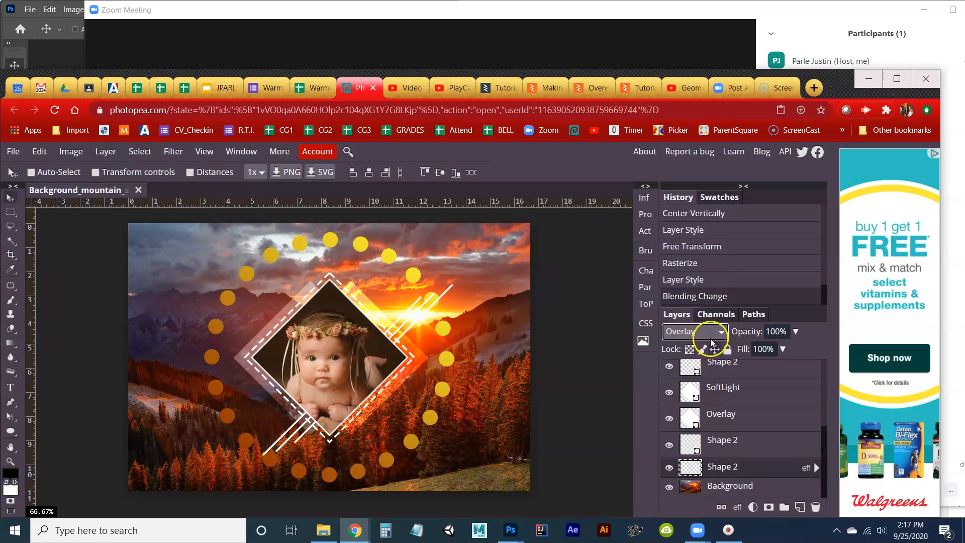
Try the Darker Color and Linear Burn blend modes on the dotted circle layer
left_click(711, 341)
left_click(674, 166)
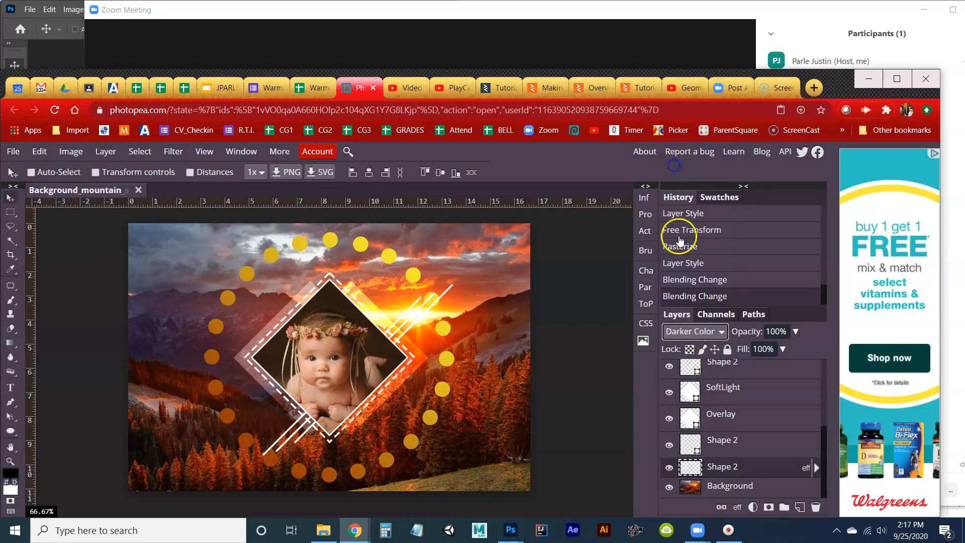
left_click(693, 331)
left_click(685, 159)
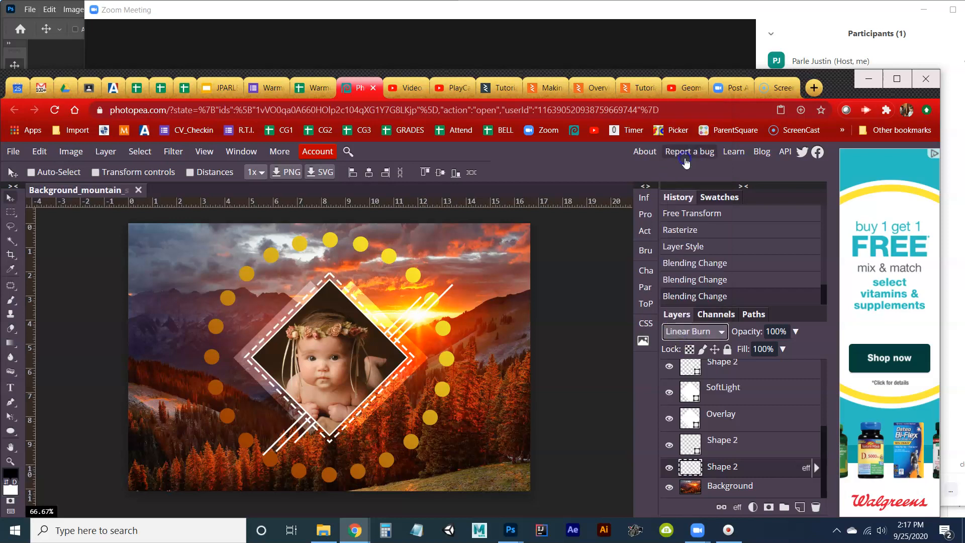
Set the dotted circle layer's blend mode to Normal and rasterize its layer style
left_click(688, 330)
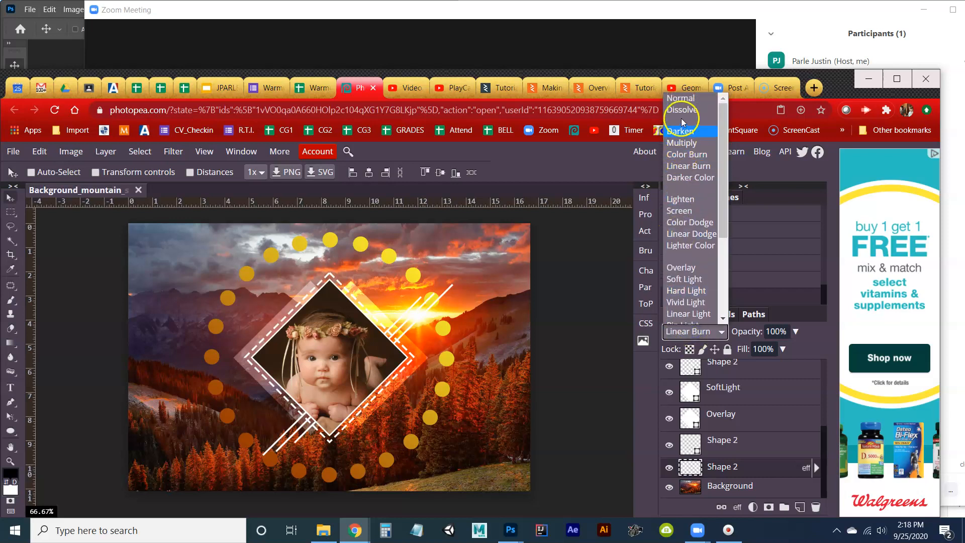
left_click(680, 98)
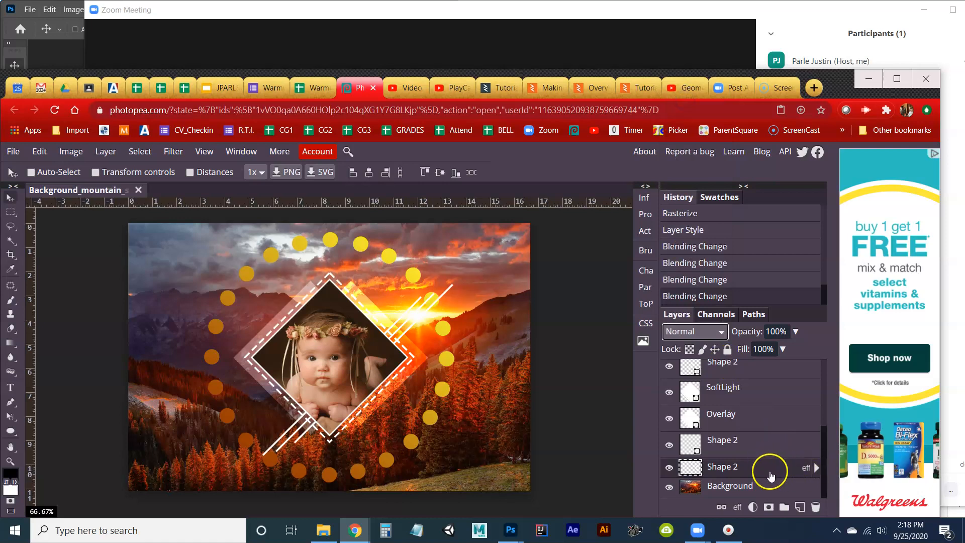
right_click(731, 467)
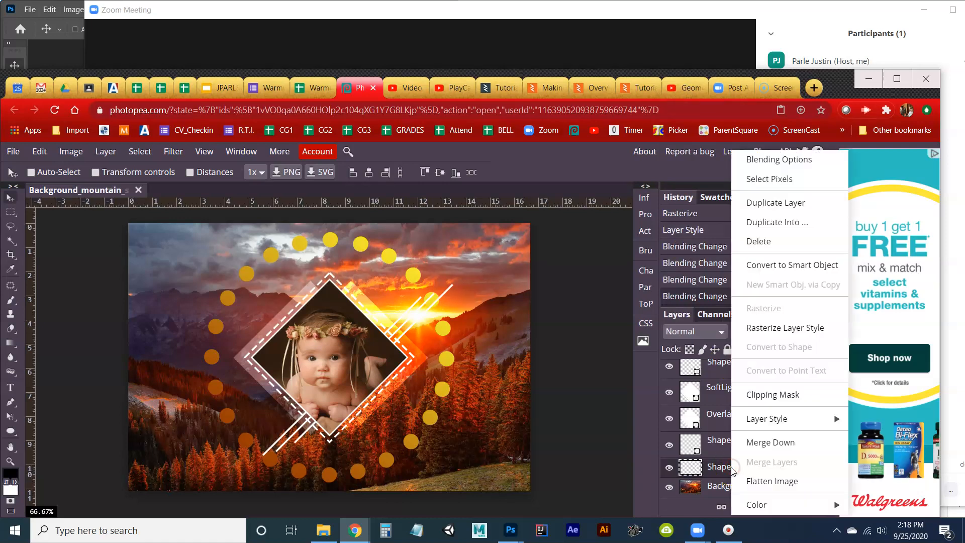
left_click(779, 329)
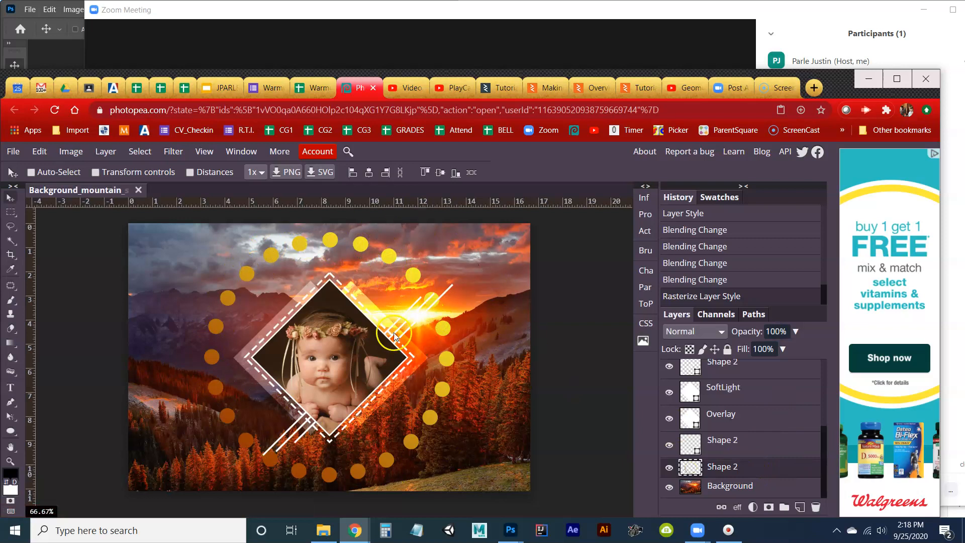
Preview the blend modes on the rasterized dotted circle layer one after another, from Normal through Luminosity
left_click(688, 332)
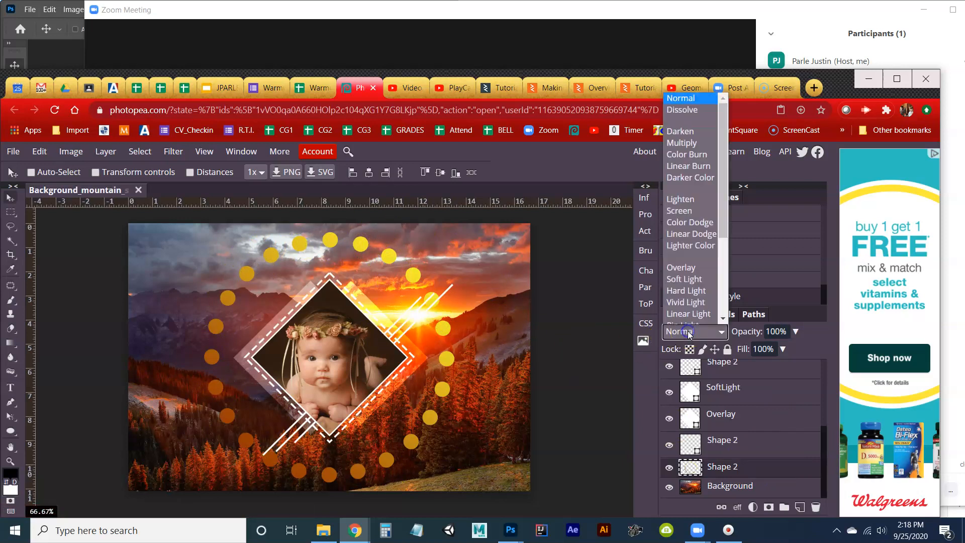
left_click(692, 332)
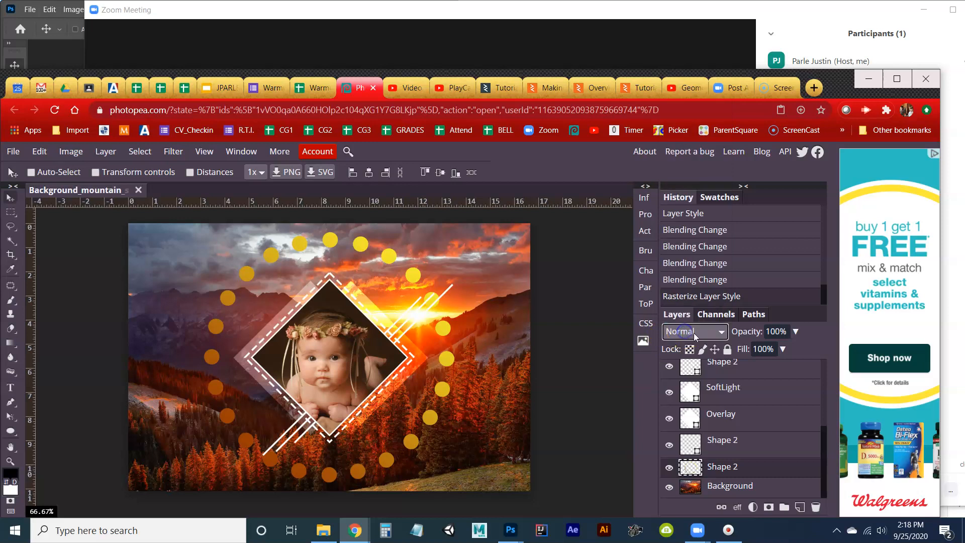
left_click(695, 334)
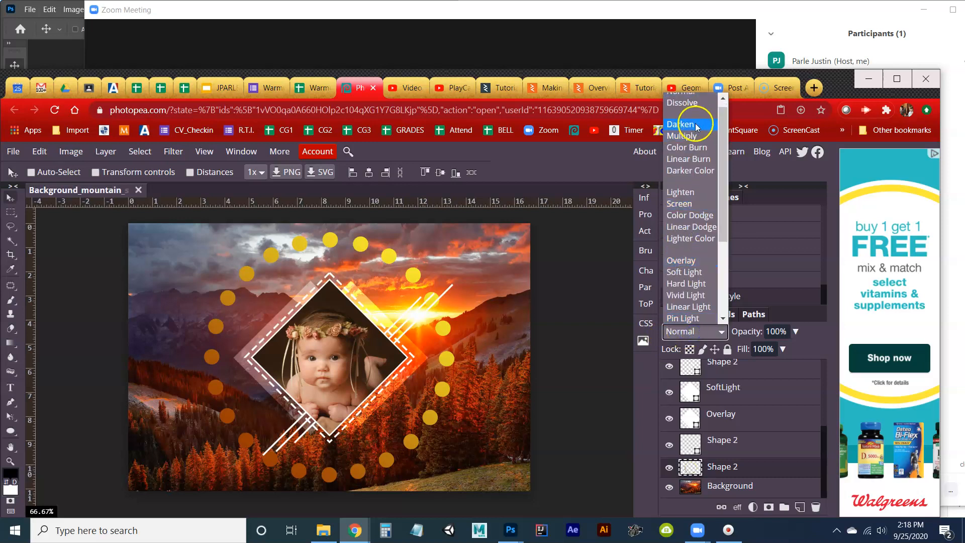
left_click(688, 98)
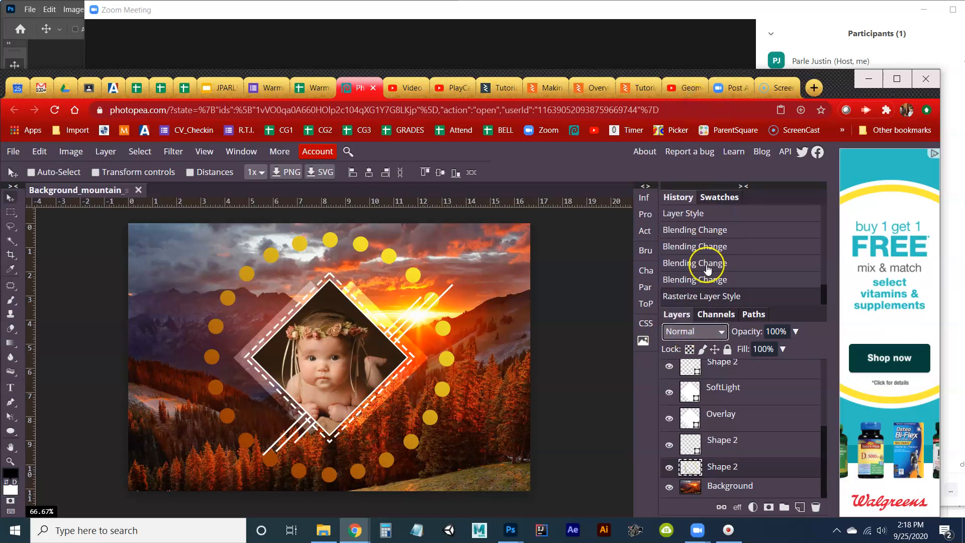
key("shift+plus")
key("shift+plus")
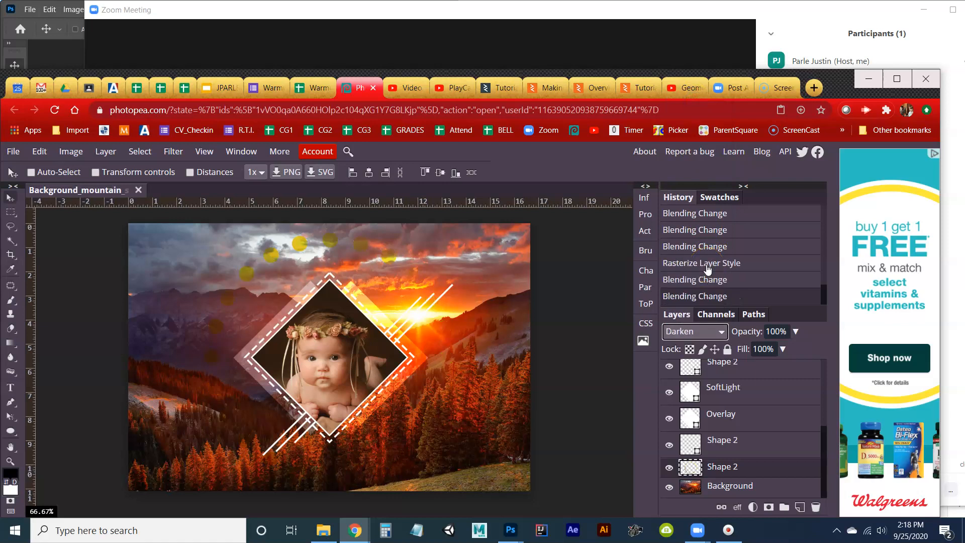
key("shift+plus")
key("shift+plus")
key("shift+plus")
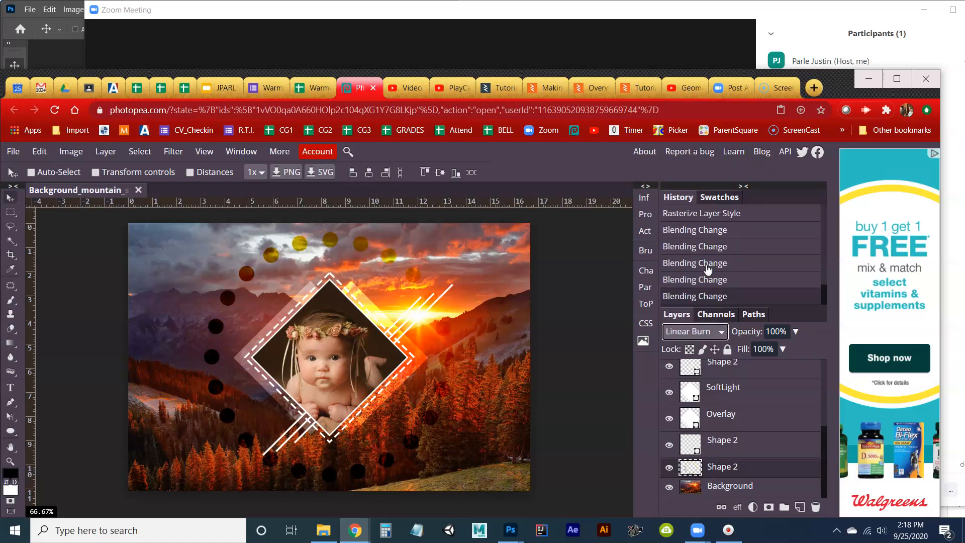
key("shift+plus")
key("shift+plus")
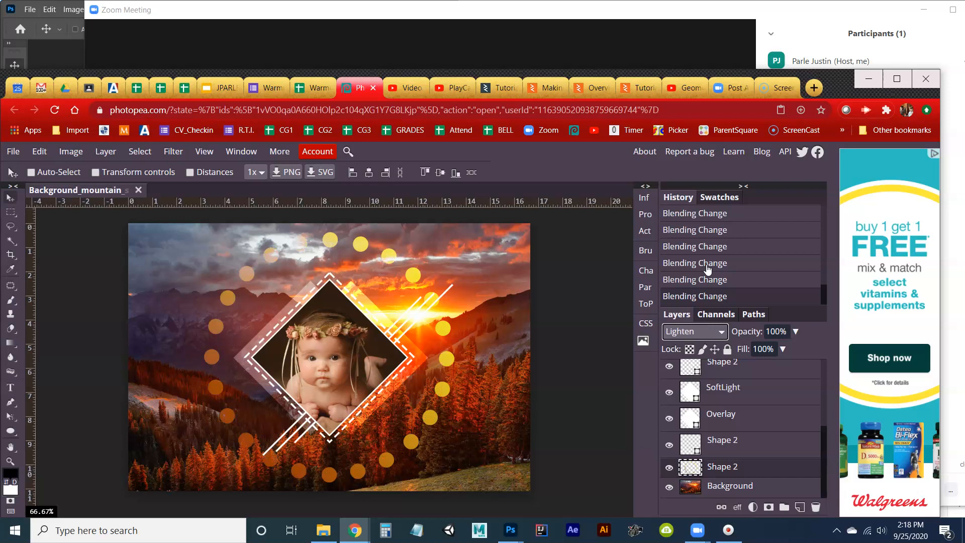
key("shift+plus")
key("shift+plus")
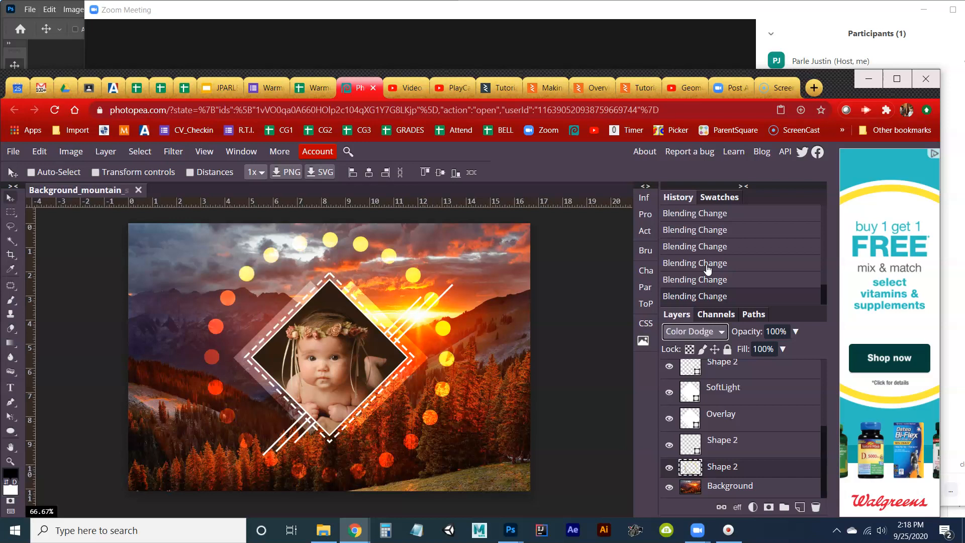
key("shift+plus")
key("shift+plus")
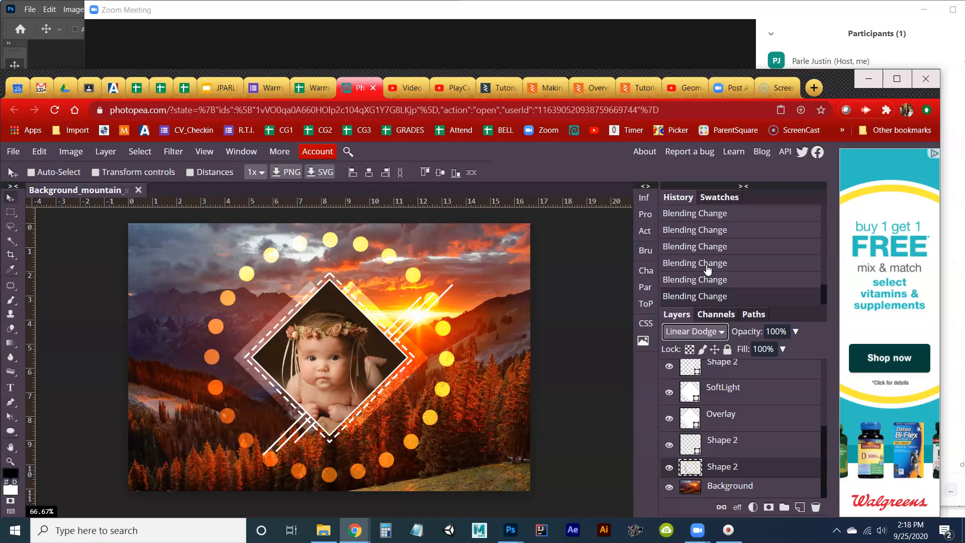
key("shift+plus")
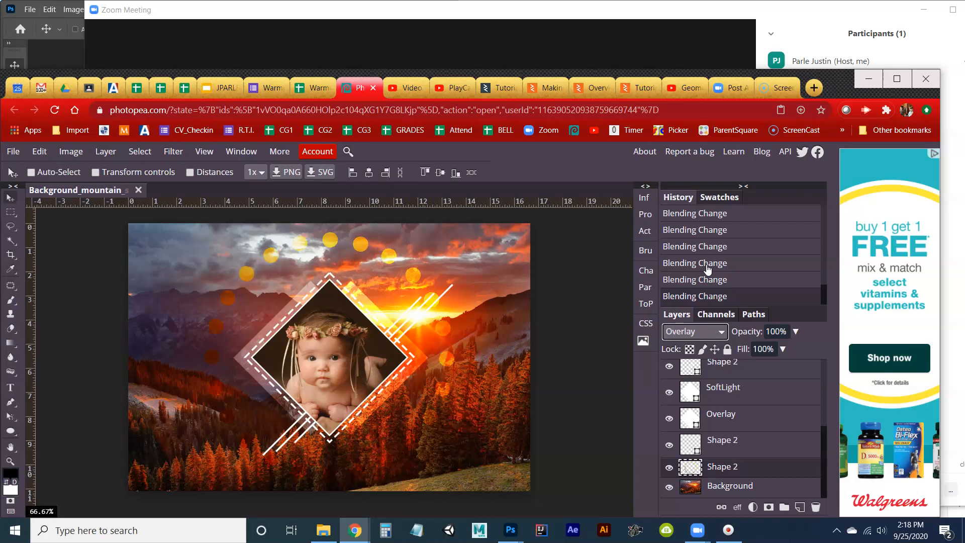
key("shift+plus")
key("shift+plus")
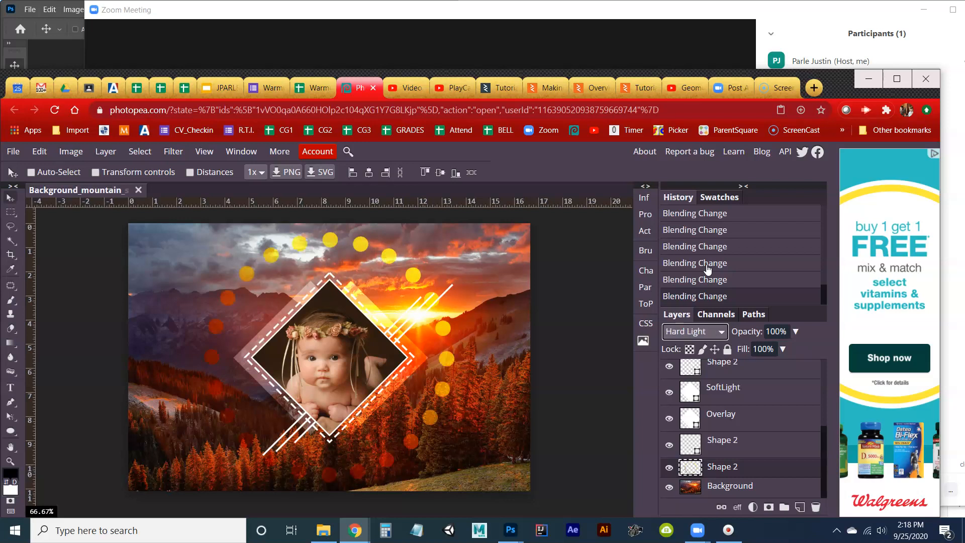
key("shift+plus")
key("shift+plus")
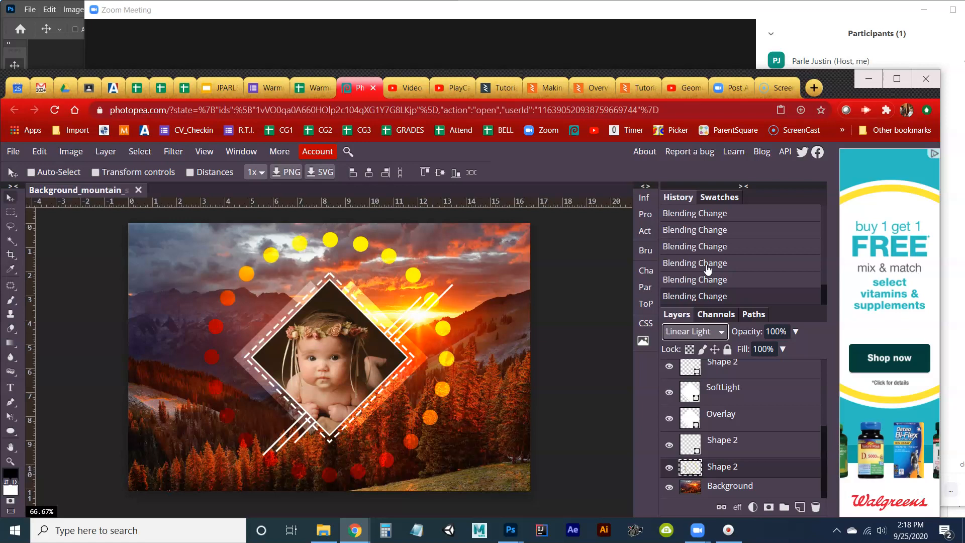
key("shift+plus")
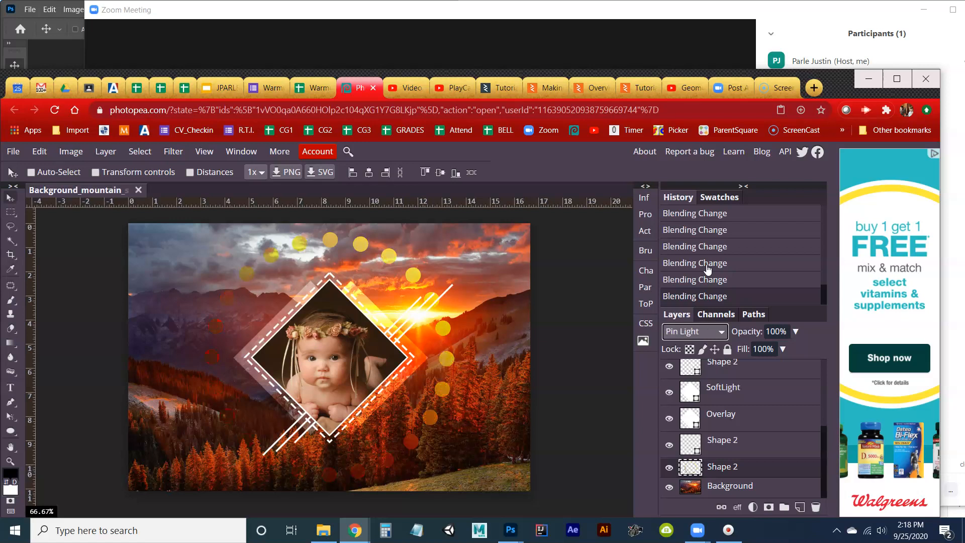
key("shift+plus")
key("shift+plus")
key("shift+plus")
key("shift+plus")
key("shift+plus")
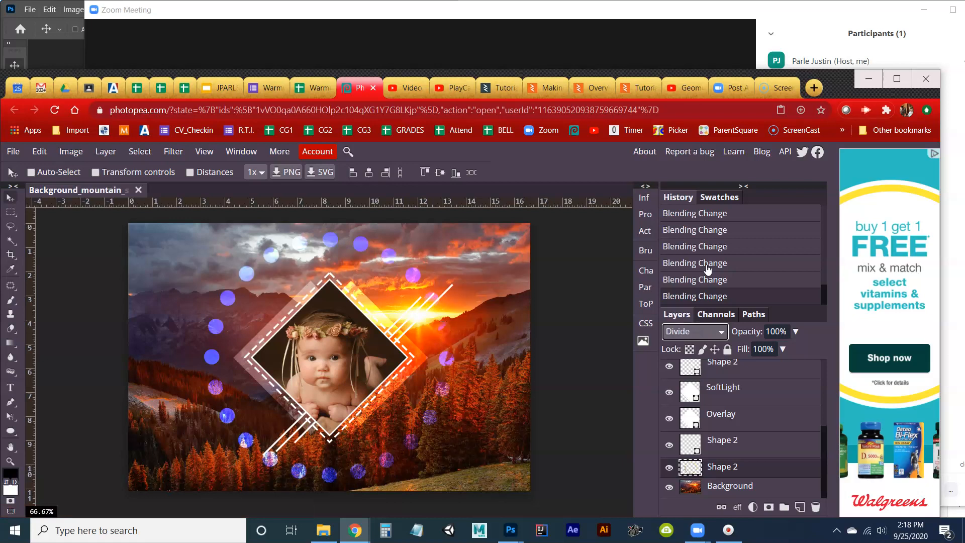
key("shift+plus")
key("shift+plus")
key("shift+plus")
key("shift+plus")
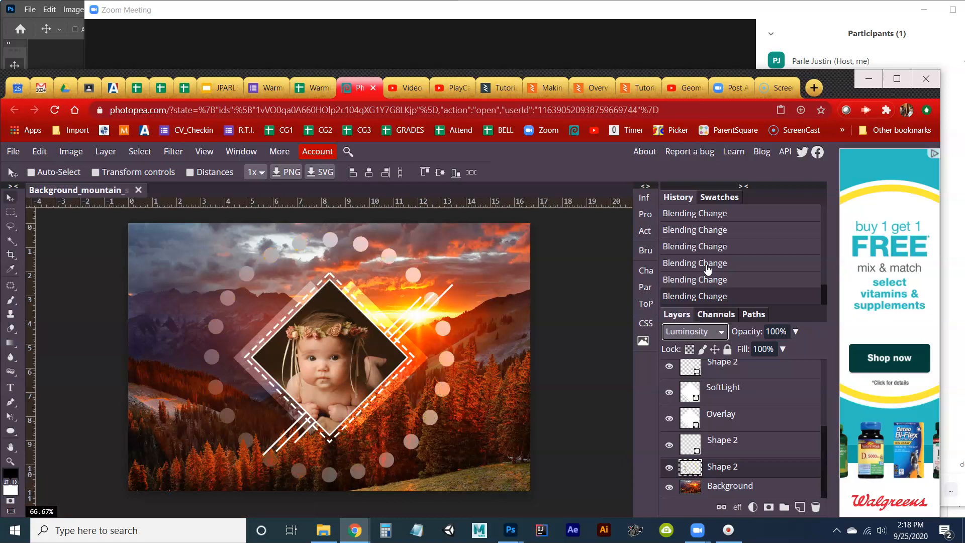
Step the dotted circle layer back through the blend modes to Dissolve, comparing Exclusion, Pin Light, Vivid Light, Hard Light and Lighten
key("shift+minus")
key("shift+minus")
key("shift+minus")
key("shift+minus")
key("shift+minus")
key("shift+minus")
key("shift+minus")
key("shift+minus")
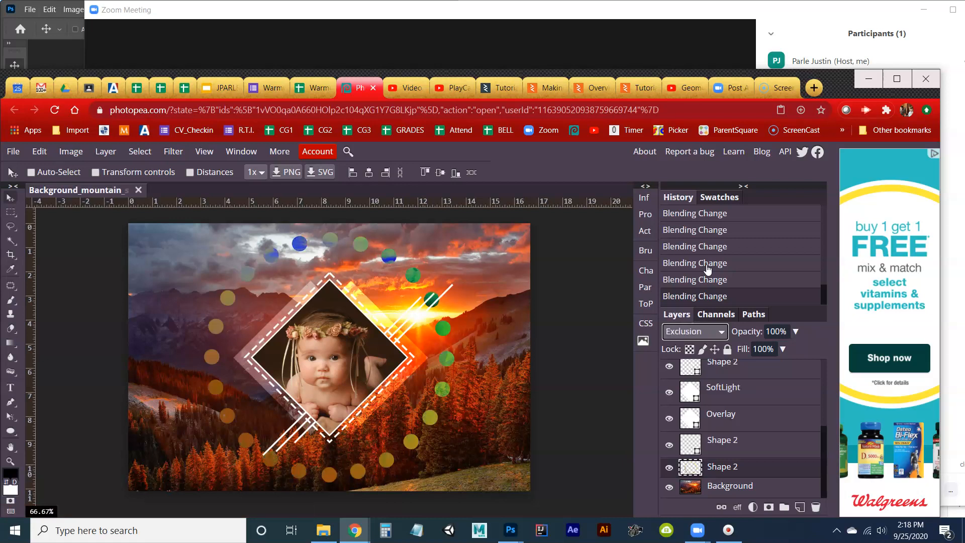
key("shift+minus")
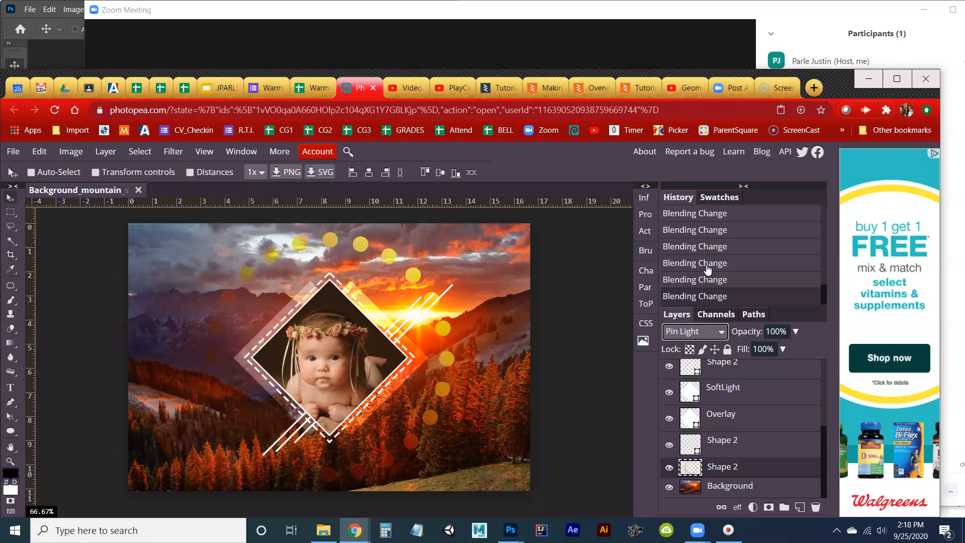
key("shift+minus")
key("shift+minus")
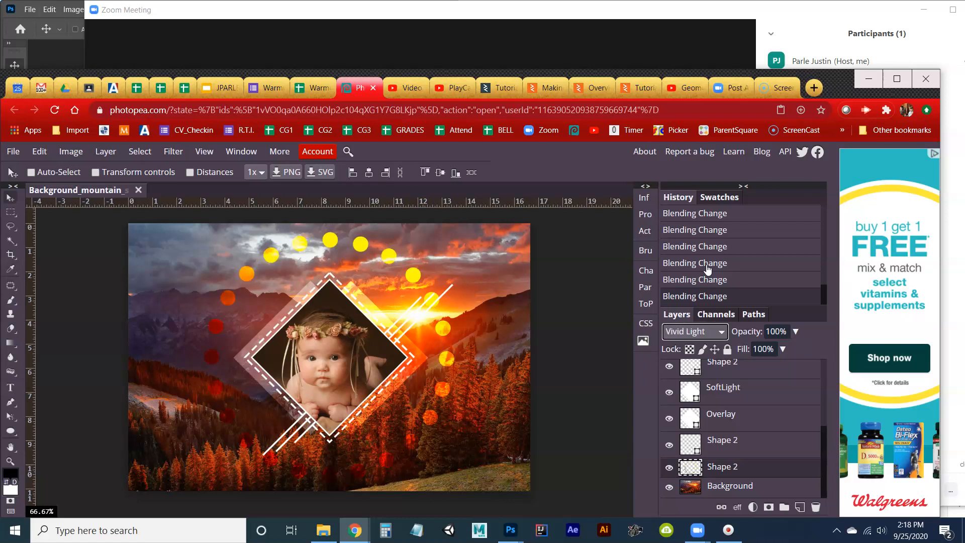
key("shift+minus")
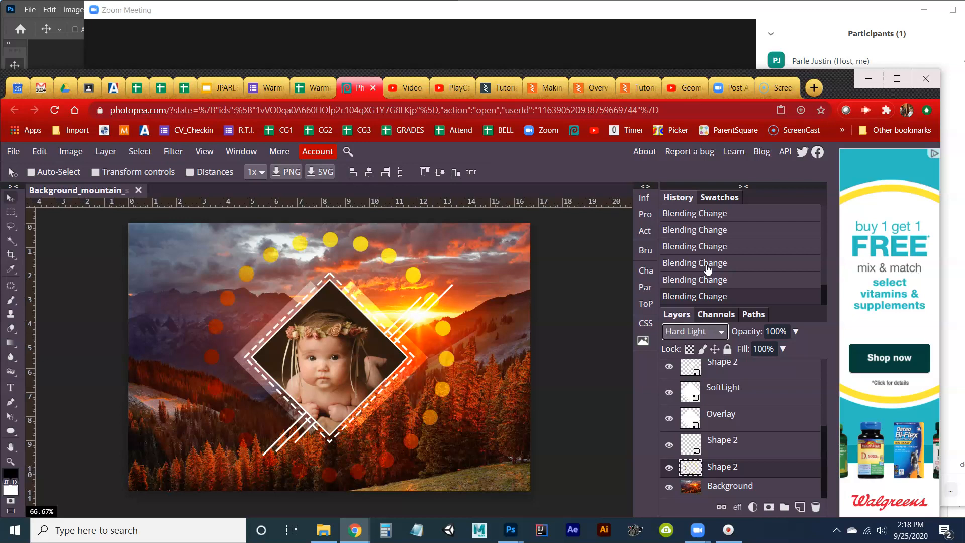
key("shift+minus")
key("Up")
key("Up")
key("Up")
key("Up")
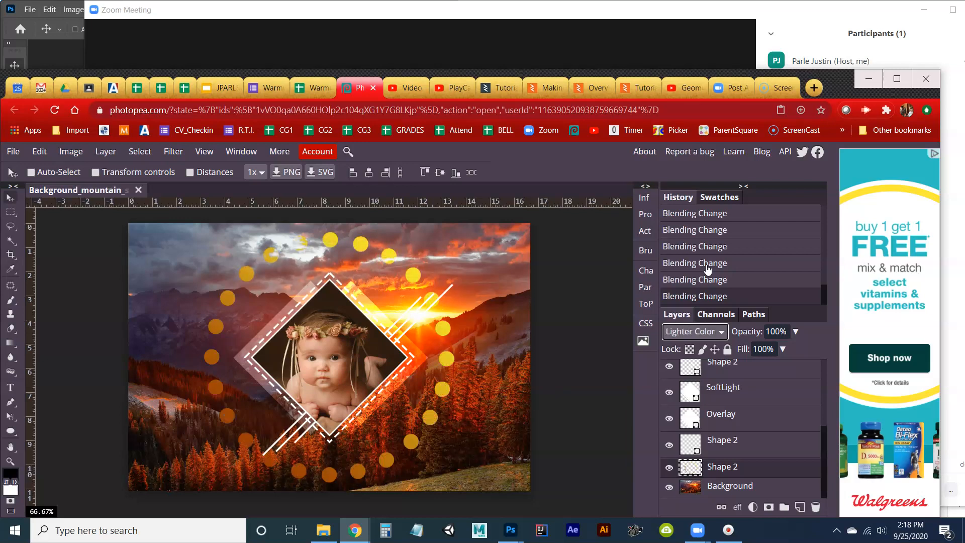
key("Up")
key("Up")
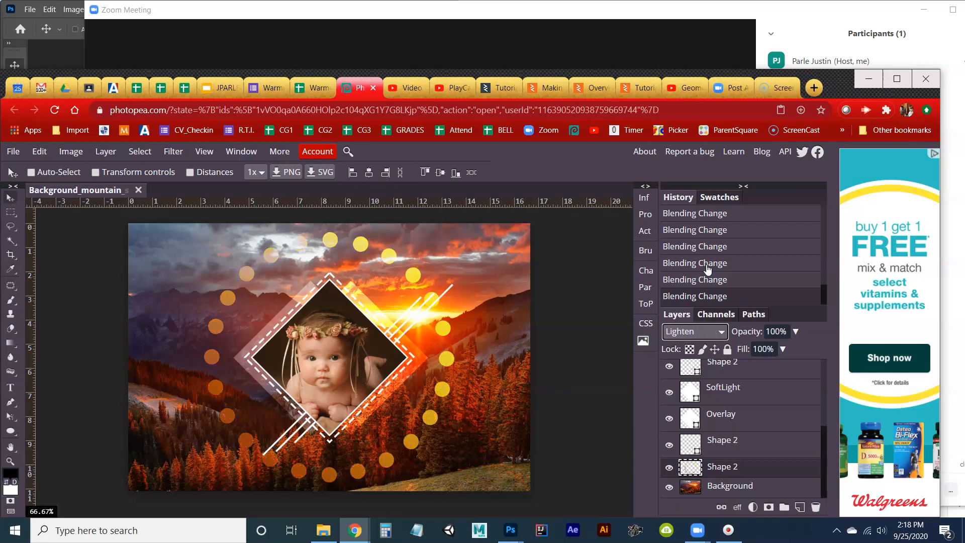
key("Up")
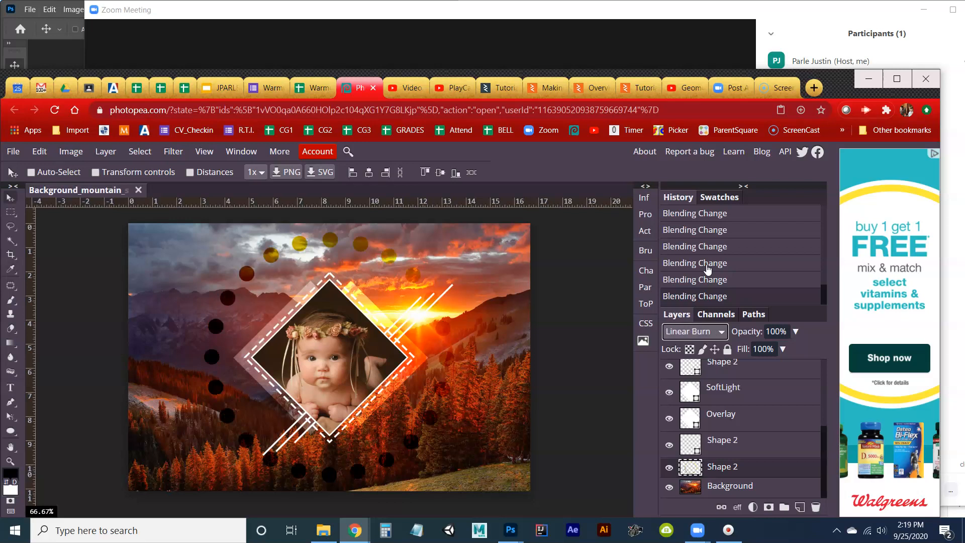
key("Up")
key("Up")
key("Up")
key("Up")
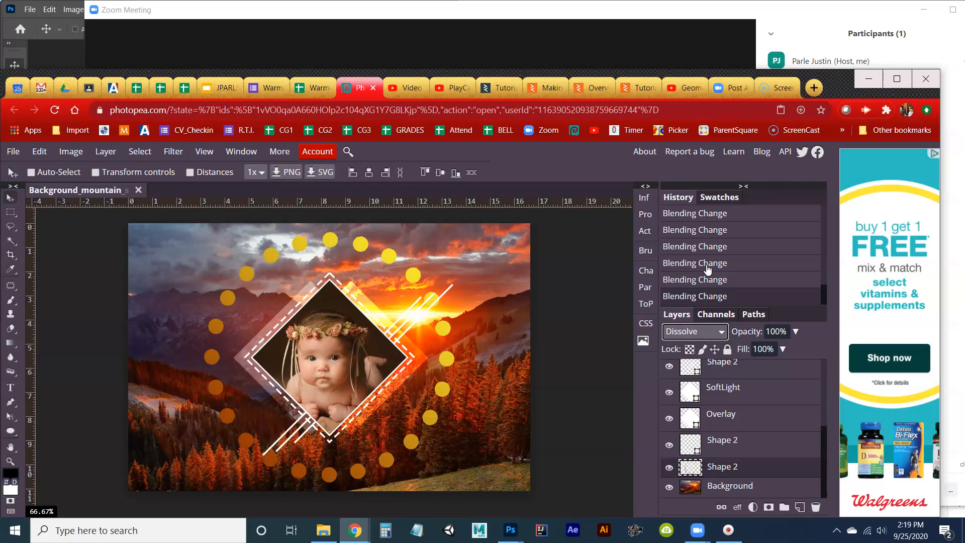
Set the dotted circle layer's blend mode to Color Dodge
key("Down")
key("Down")
key("Down")
key("Down")
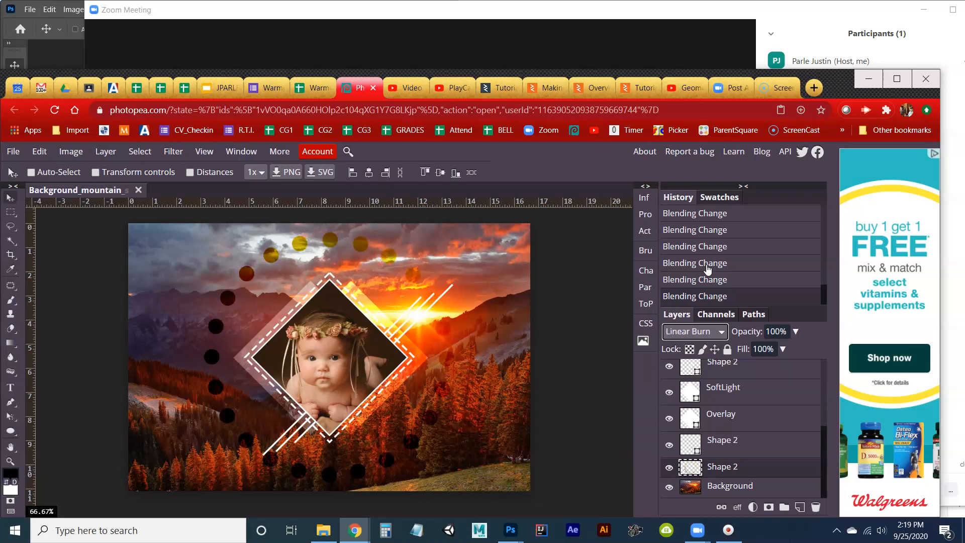
key("Down")
key("Down")
key("Down")
key("Down")
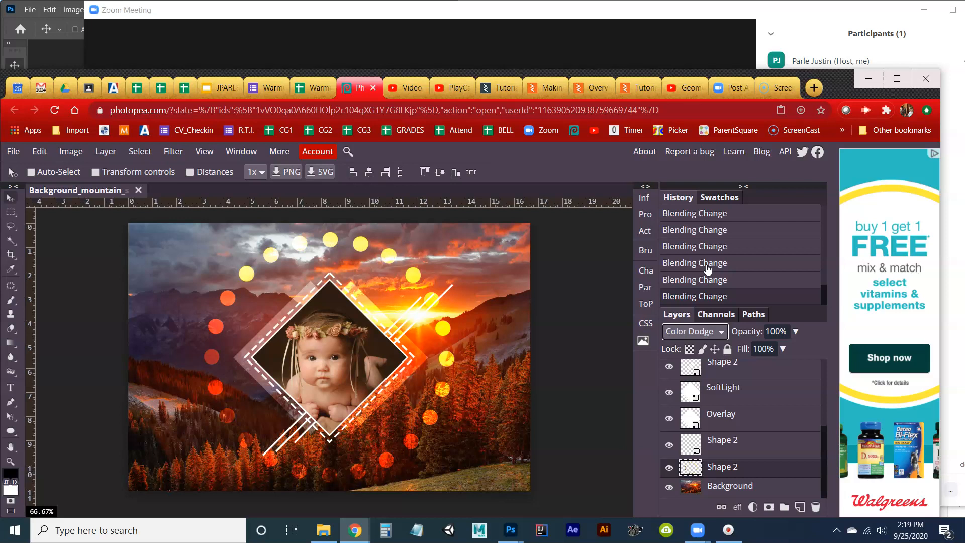
left_click(593, 181)
Apply a Ripple distortion to the rasterized dotted circle layer with an amount of 320 and size Large
left_click(717, 469)
left_click(742, 486)
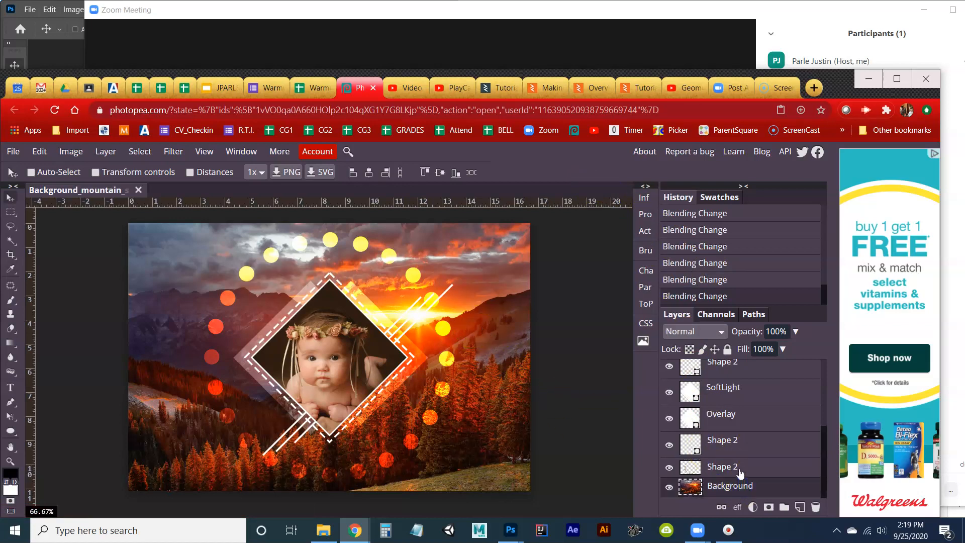
left_click(739, 471)
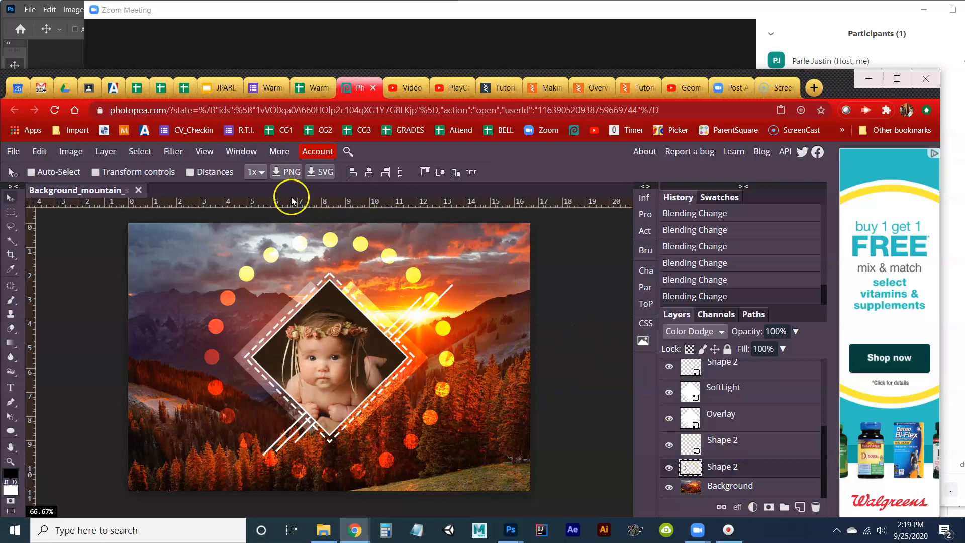
left_click(181, 156)
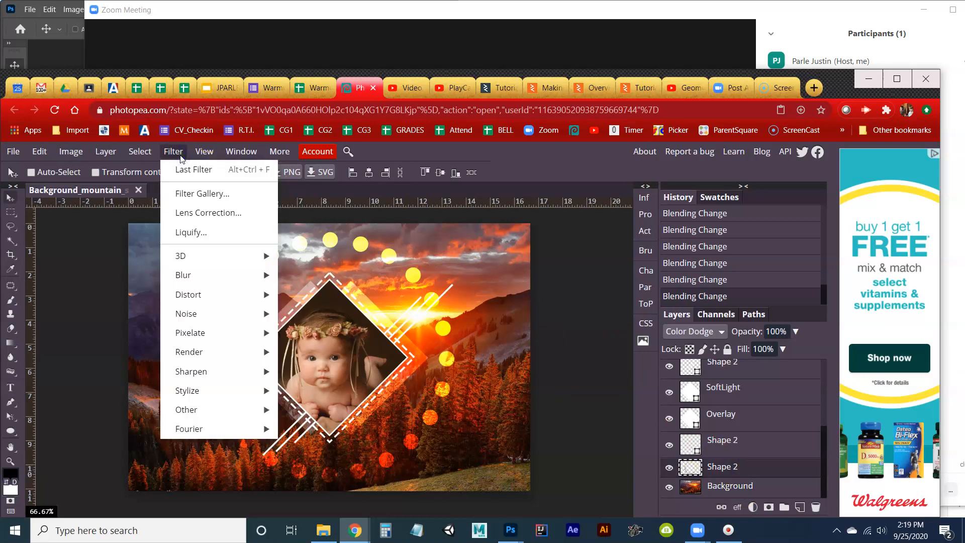
left_click(203, 294)
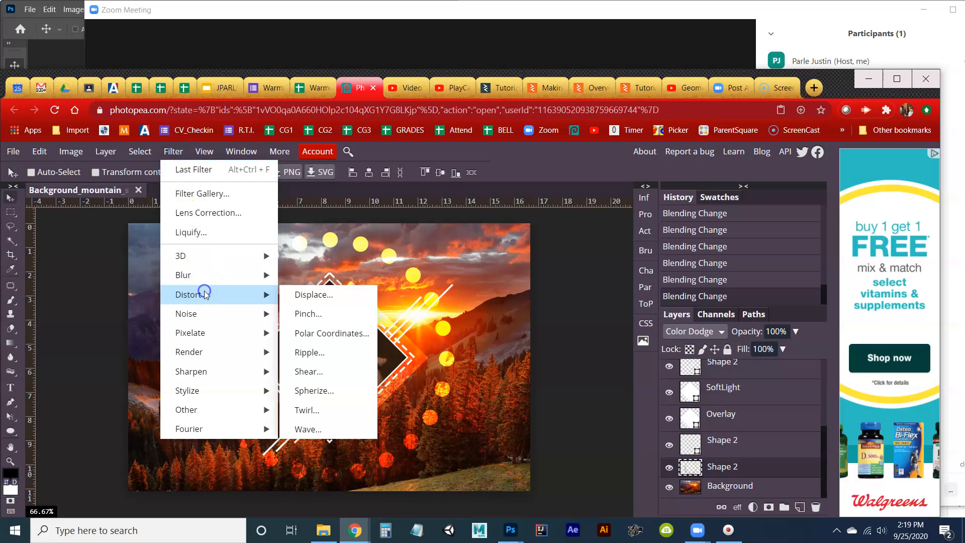
left_click(333, 353)
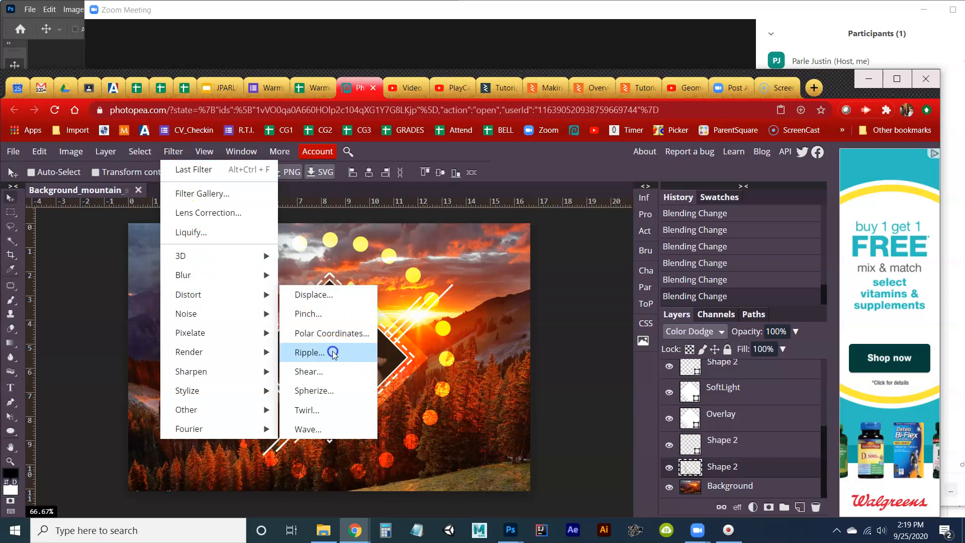
left_click_drag(643, 229, 607, 258)
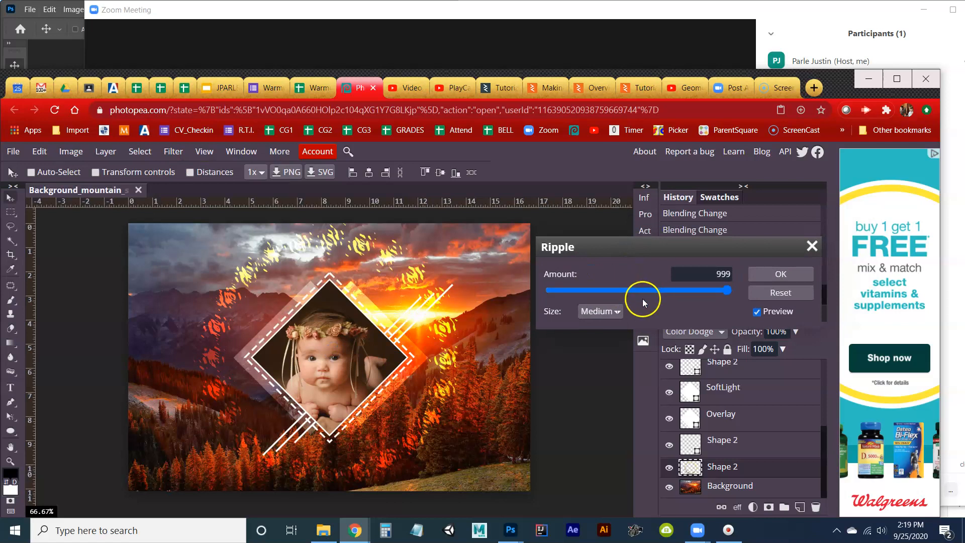
left_click_drag(726, 288, 664, 290)
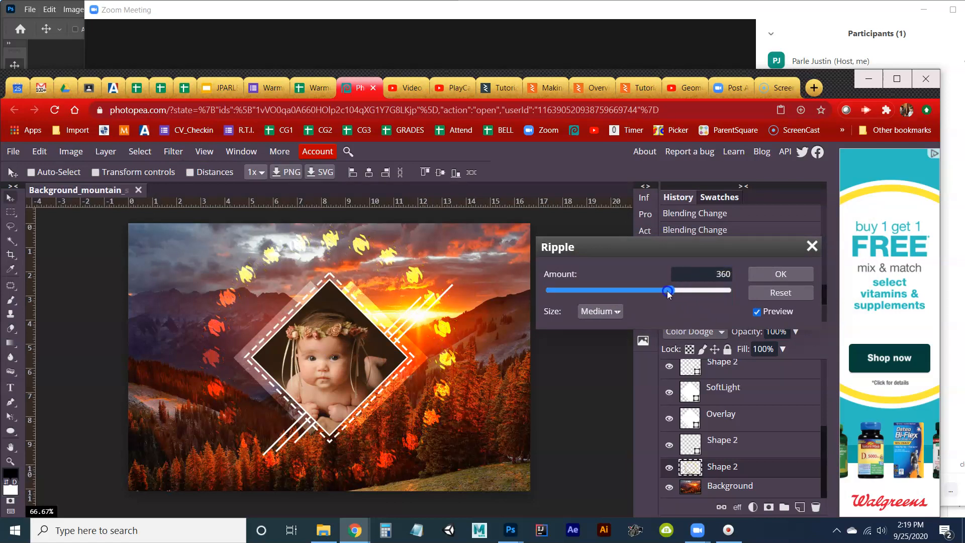
left_click(618, 310)
left_click(611, 349)
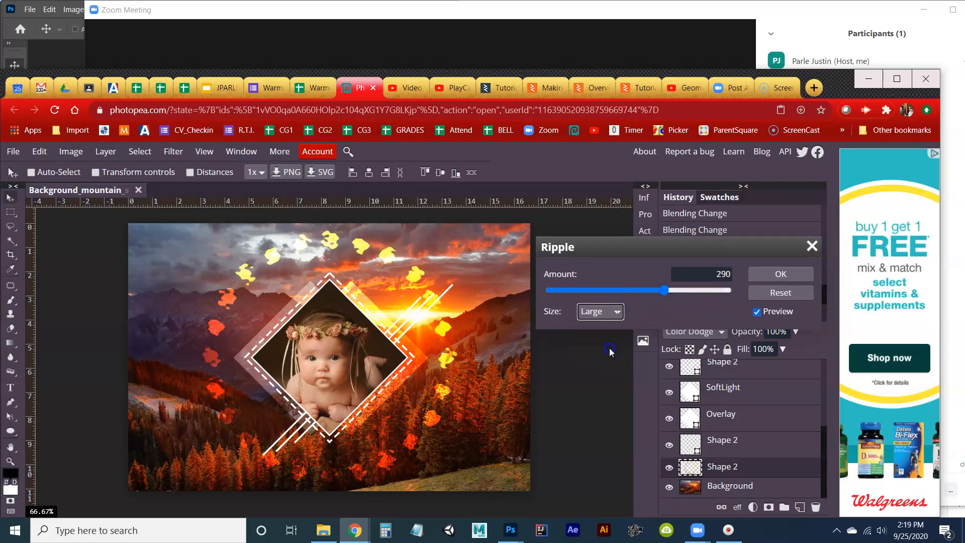
left_click_drag(664, 291, 667, 297)
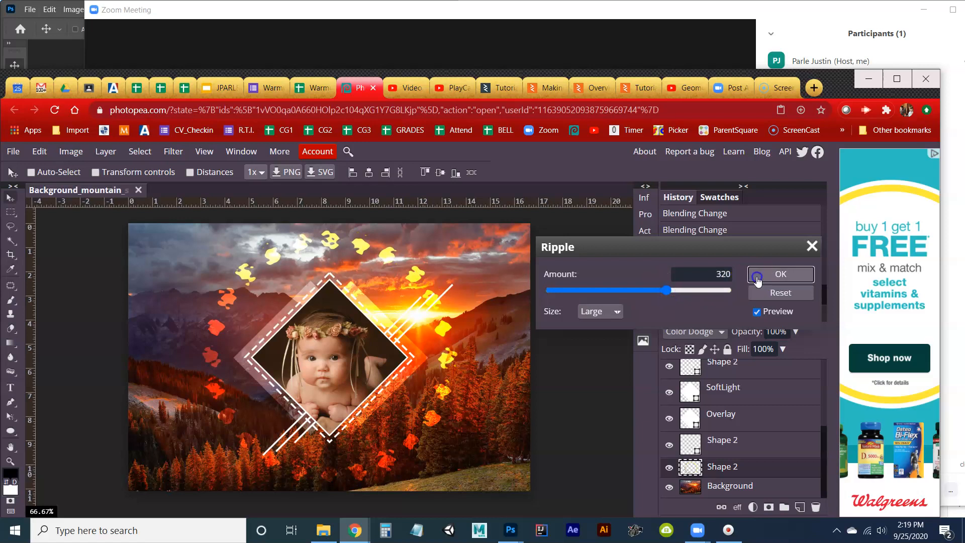
left_click(783, 273)
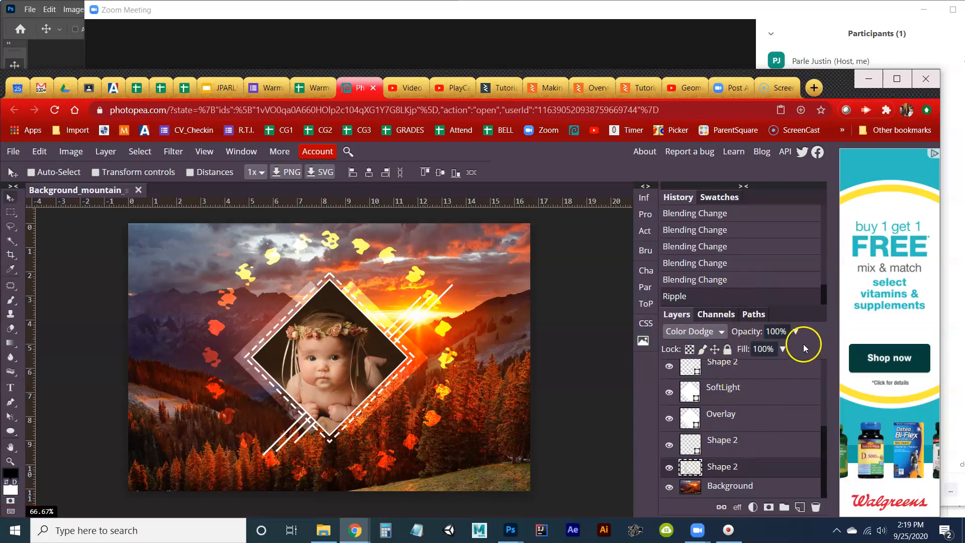
Lower the dotted circle layer's opacity to 63%
left_click(794, 331)
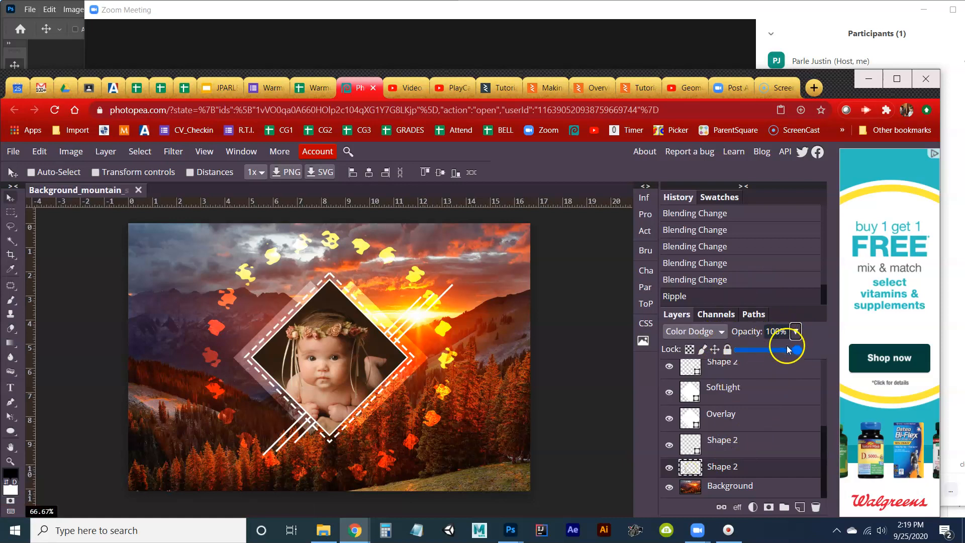
left_click_drag(794, 350, 773, 351)
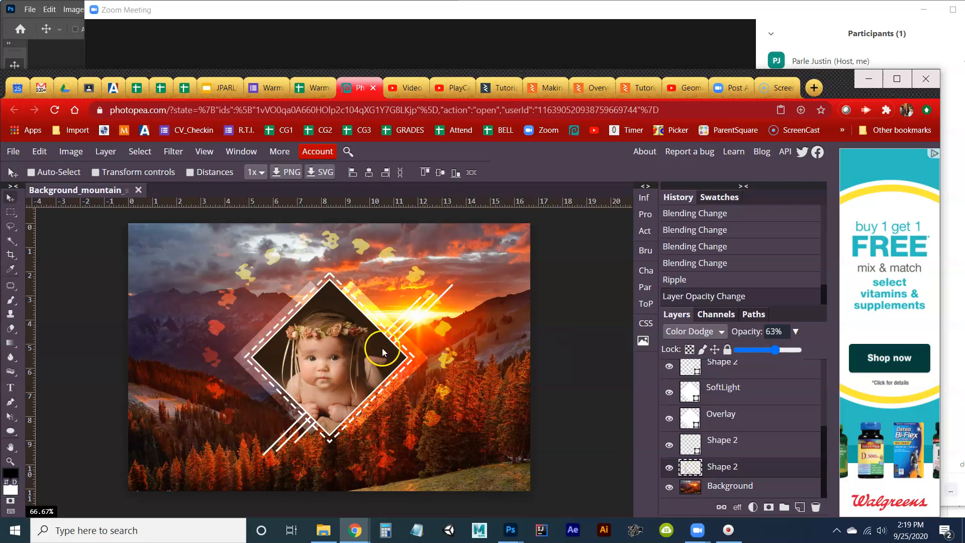
left_click(823, 446)
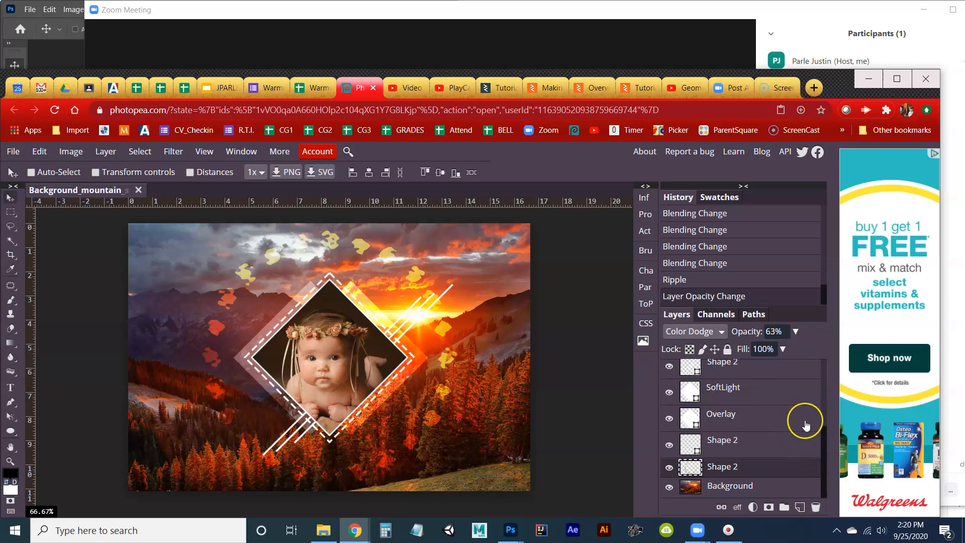
Saturate the Background layer around the portrait diamond using the Sponge tool in Saturate mode with a 264 brush
left_click(740, 489)
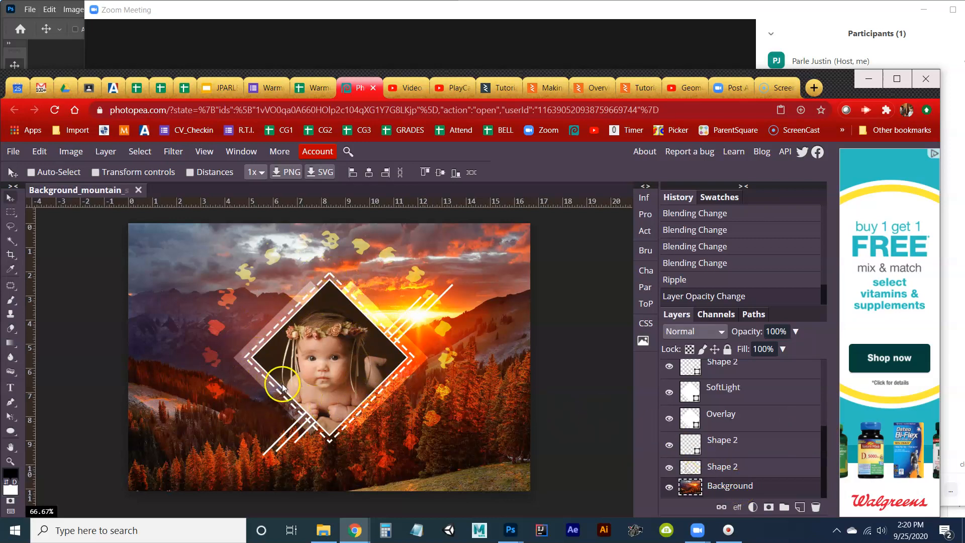
left_click(10, 371)
right_click(10, 375)
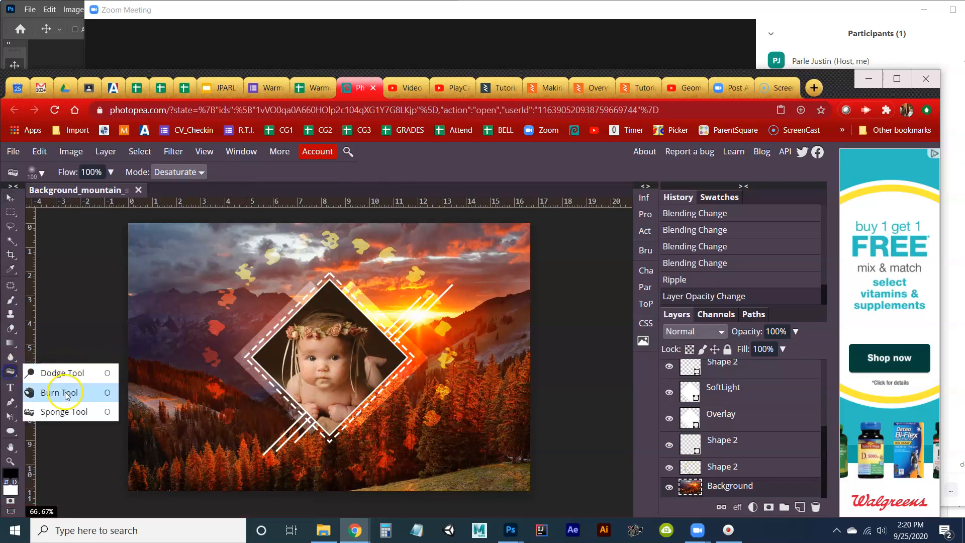
left_click(63, 409)
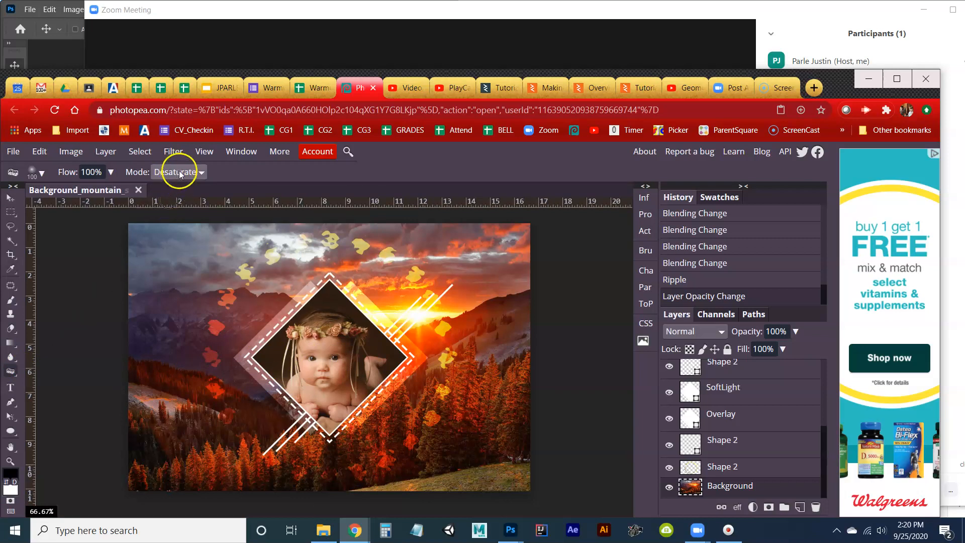
left_click(202, 174)
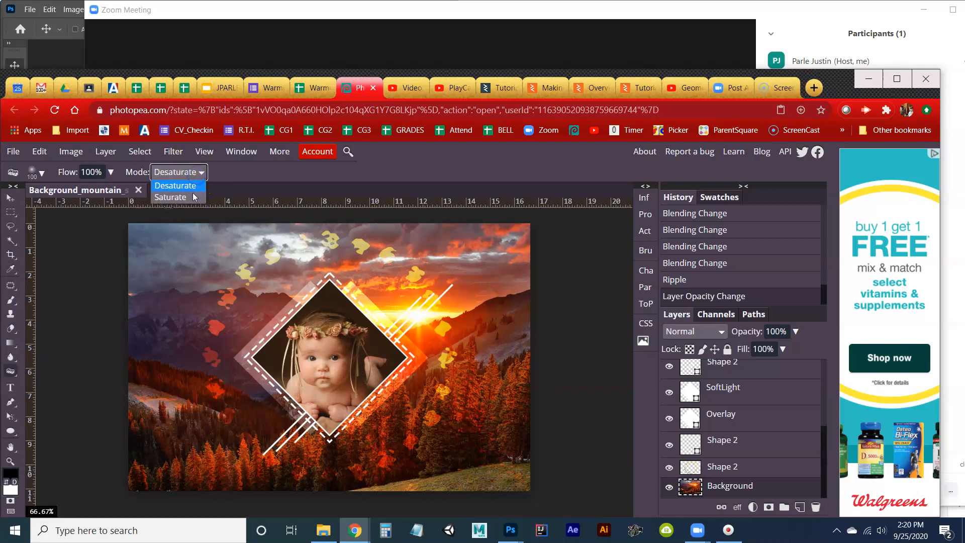
left_click(194, 198)
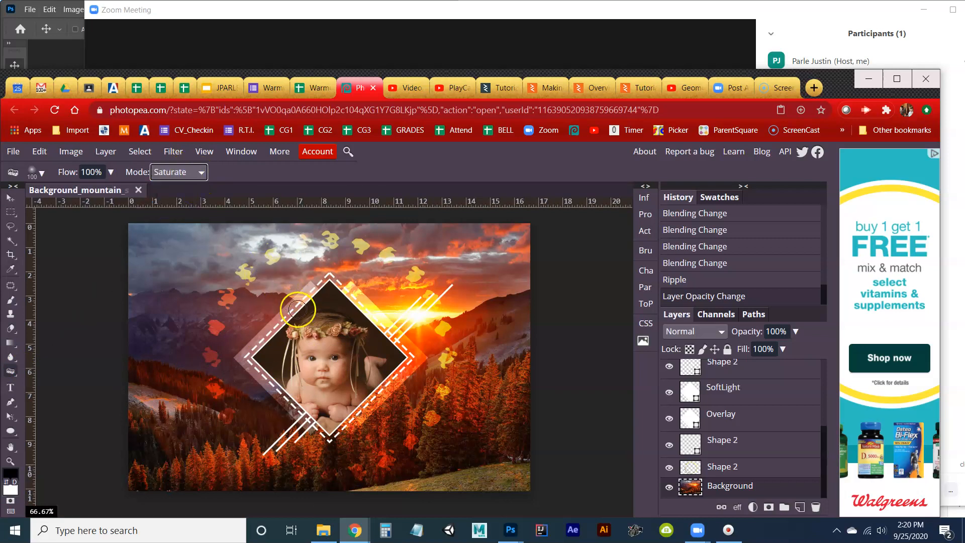
right_click(283, 300)
left_click_drag(347, 322, 378, 326)
left_click(390, 177)
left_click(707, 485)
left_click(385, 308)
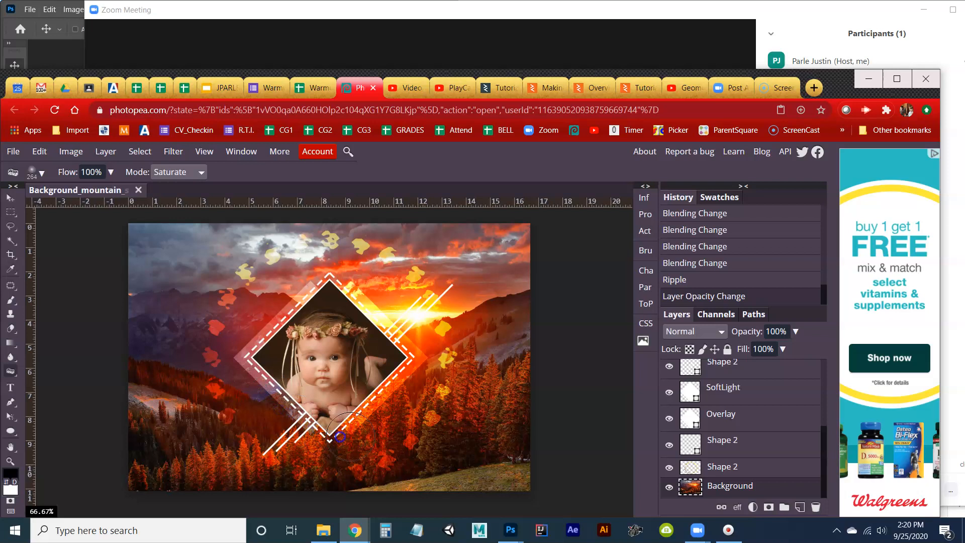
left_click(350, 385)
mouse_move(351, 385)
left_mouse_down()
mouse_move(312, 298)
mouse_move(262, 265)
mouse_move(258, 246)
mouse_move(294, 234)
mouse_move(261, 235)
mouse_move(206, 280)
left_mouse_up()
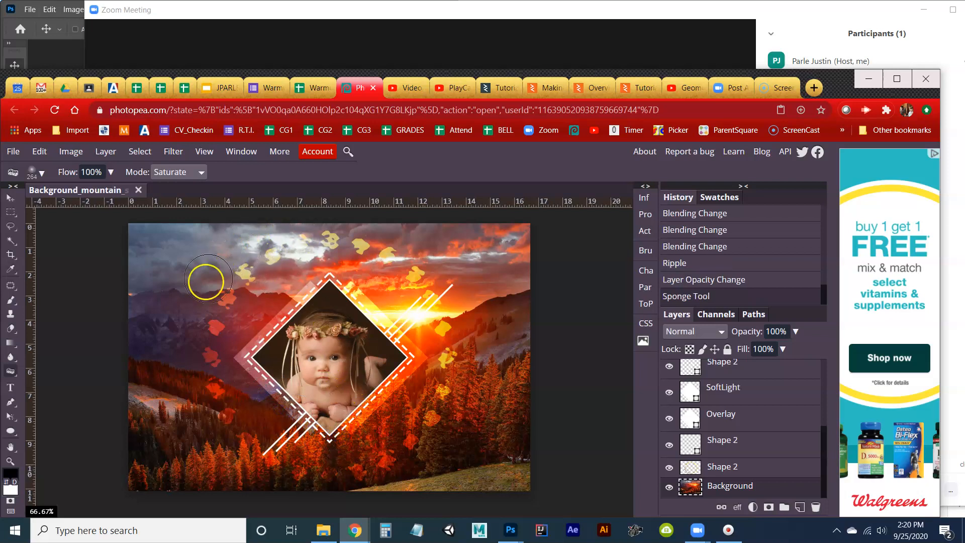
Switch the Sponge tool to Desaturate and mute the colours of the outer sky, mountains and forest on the Background layer
left_click(197, 171)
left_click(175, 185)
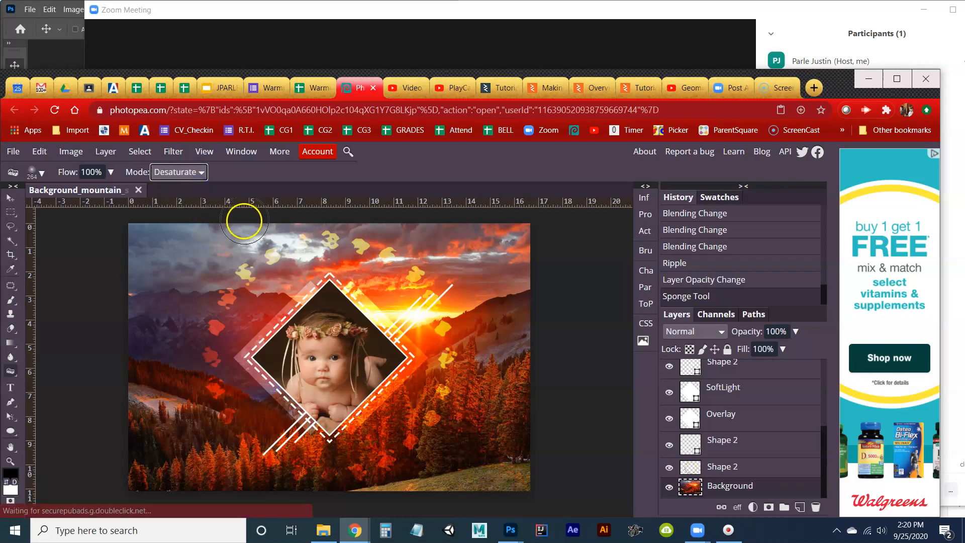
mouse_move(196, 283)
left_mouse_down()
mouse_move(182, 352)
mouse_move(185, 428)
mouse_move(206, 454)
mouse_move(260, 484)
mouse_move(166, 498)
mouse_move(146, 418)
mouse_move(129, 444)
mouse_move(159, 335)
mouse_move(140, 212)
left_mouse_up()
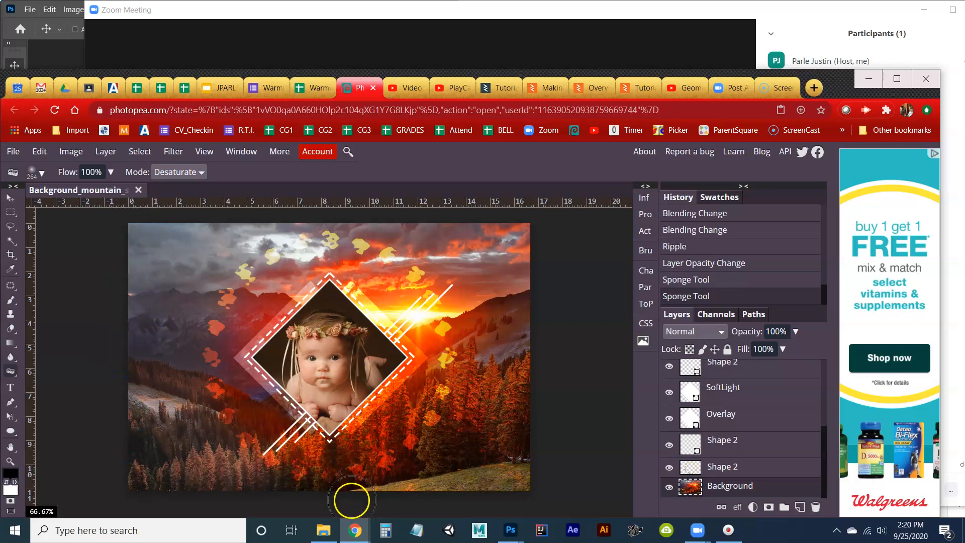
mouse_move(367, 501)
left_mouse_down()
mouse_move(427, 481)
mouse_move(466, 413)
mouse_move(476, 324)
mouse_move(466, 282)
mouse_move(443, 251)
mouse_move(413, 235)
mouse_move(292, 207)
mouse_move(381, 207)
mouse_move(487, 265)
mouse_move(483, 237)
mouse_move(513, 259)
mouse_move(491, 479)
mouse_move(522, 373)
mouse_move(522, 479)
mouse_move(553, 498)
left_mouse_up()
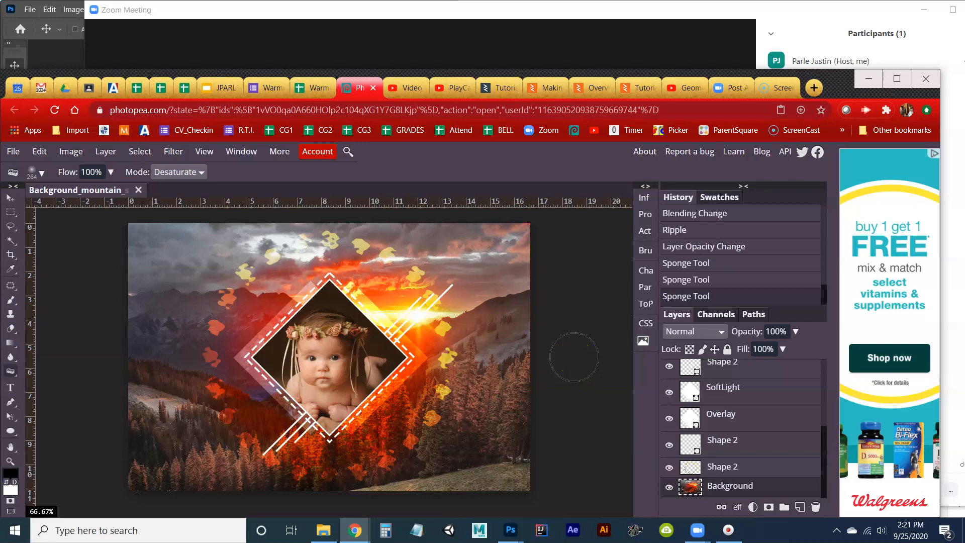
Look over the layer stack up to the portrait_07 layer and switch to the Move tool
scroll(723, 423, "up", 5)
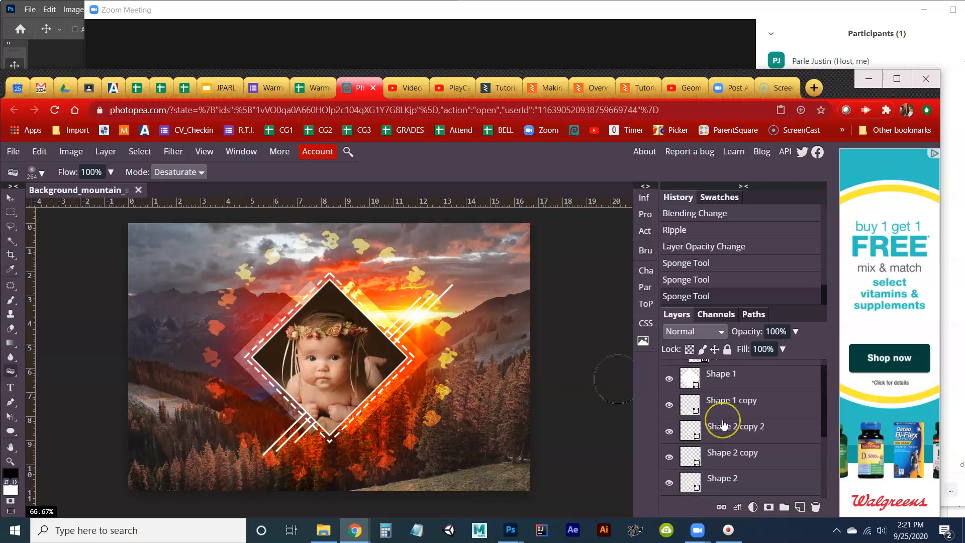
scroll(722, 423, "down", 5)
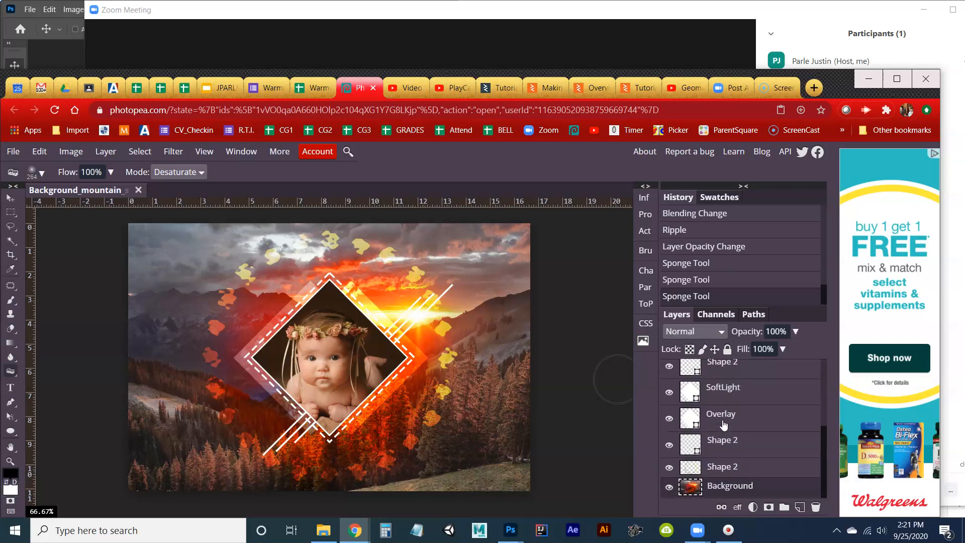
scroll(722, 424, "up", 5)
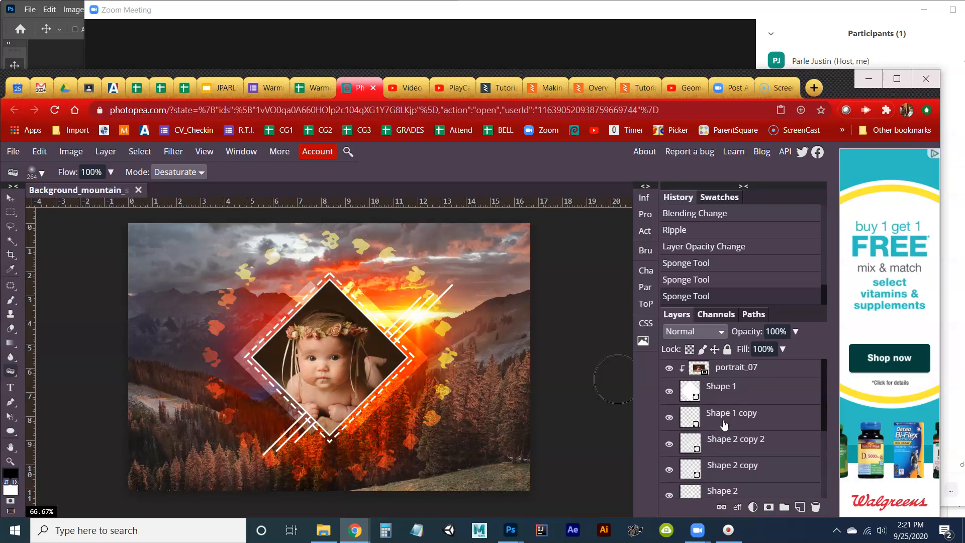
left_click(10, 198)
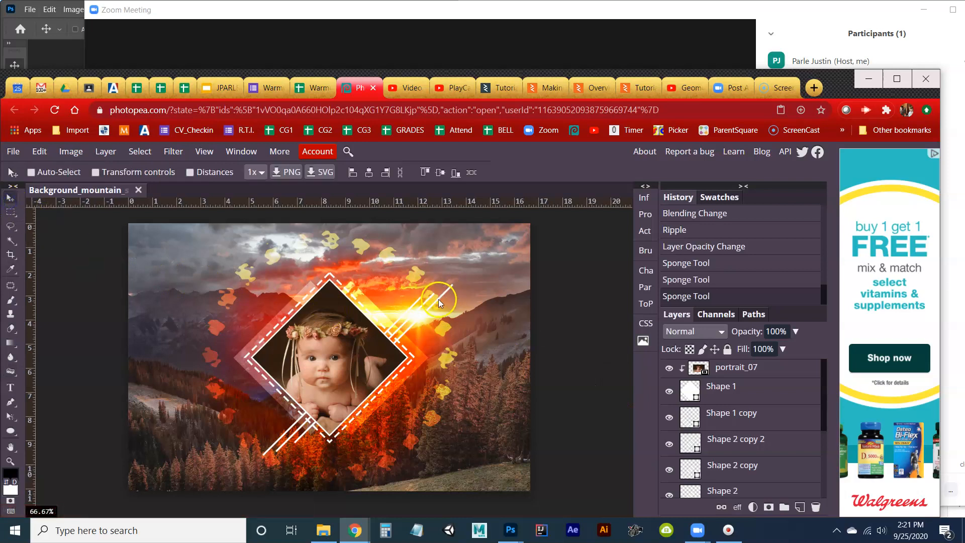